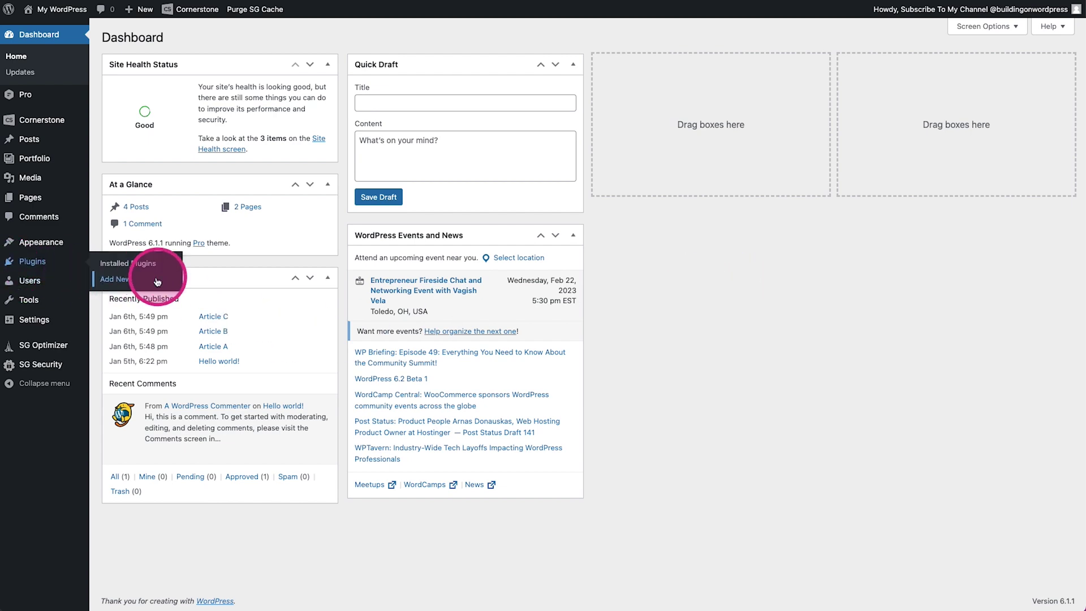
- Search the plugin directory for 'cptui' and install Custom Post Type UI
click(156, 278)
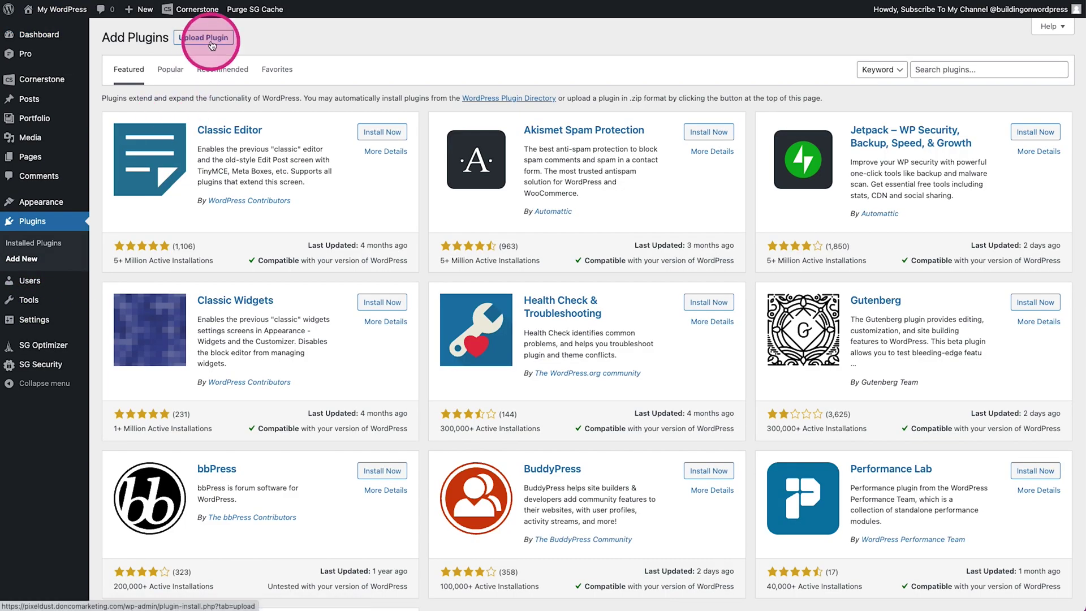
click(955, 81)
text(cptui)
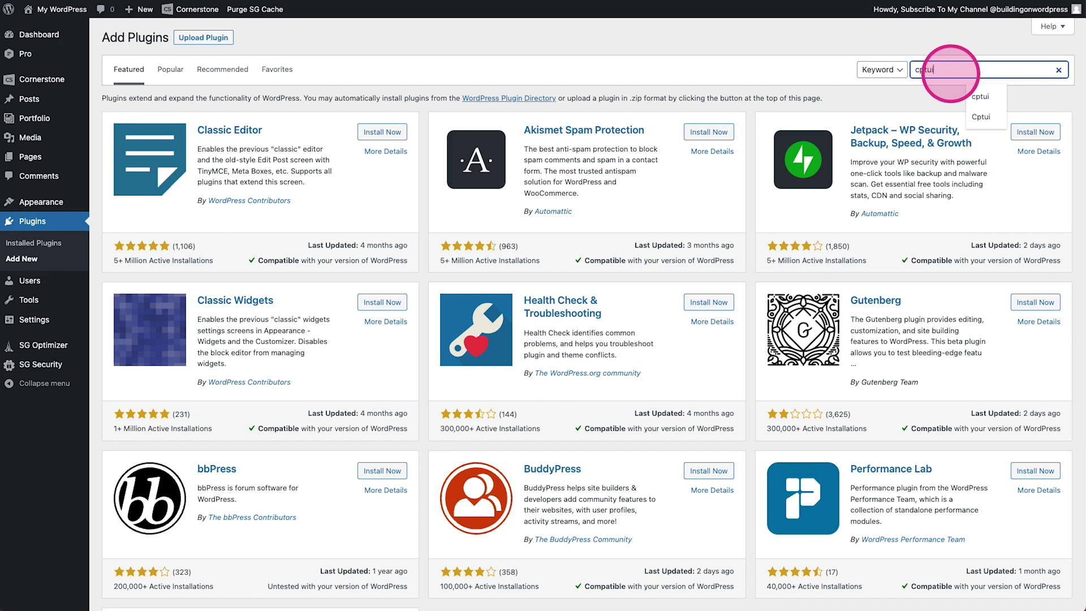
key(Return)
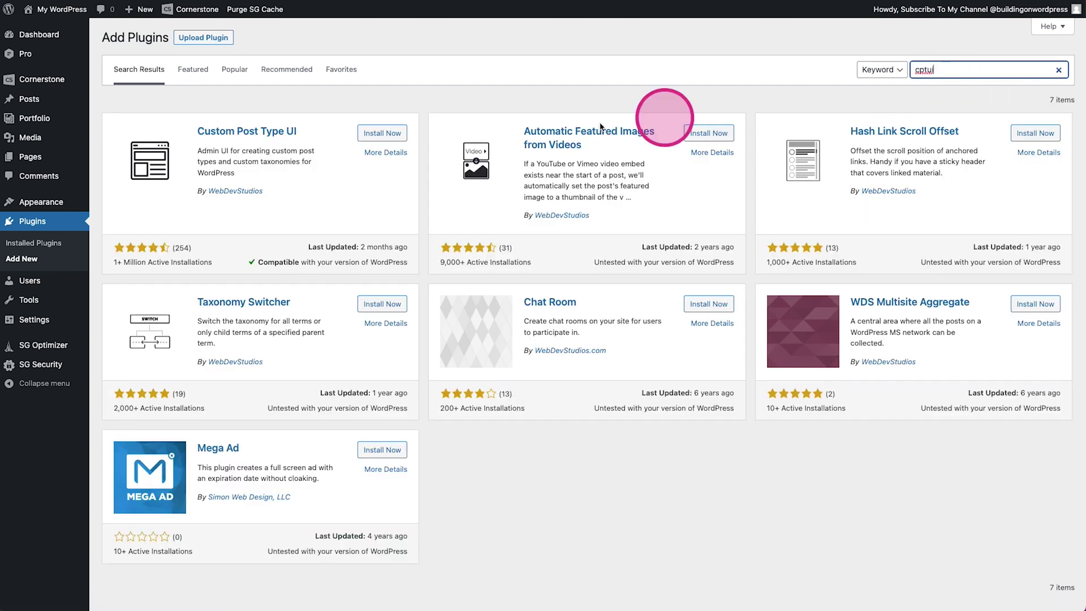
click(377, 135)
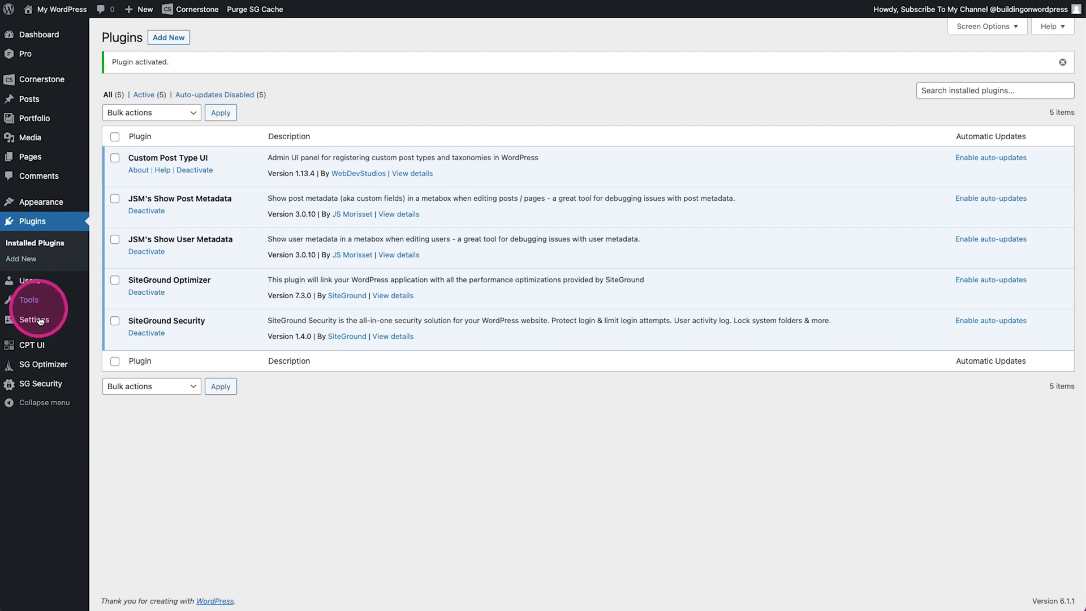
- Add a 'locations' post type labelled Locations / Location, auto-filling the remaining labels
mouse_move(25, 344)
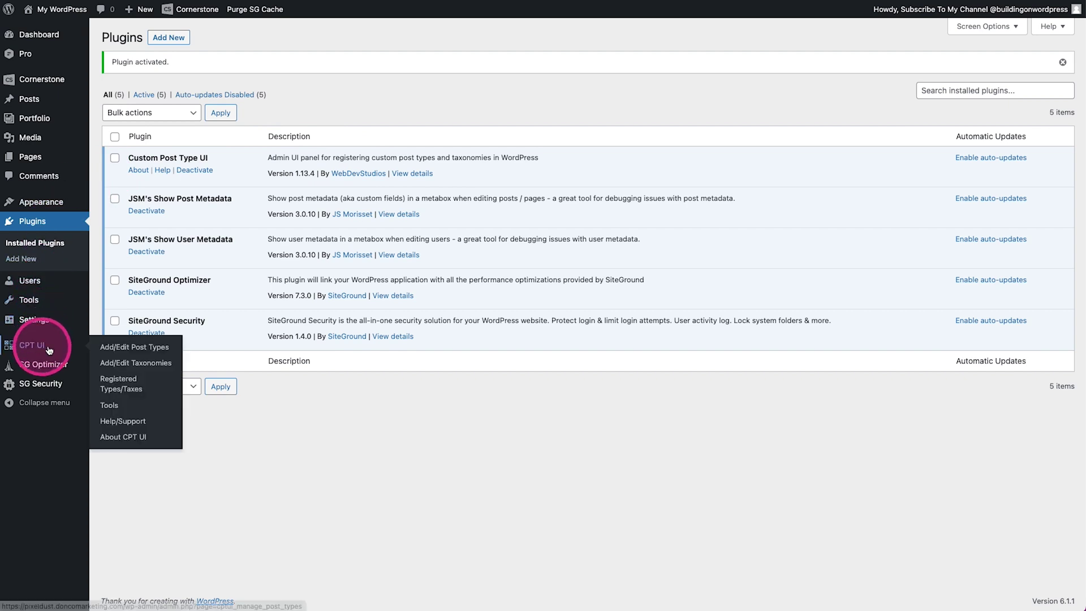
click(129, 355)
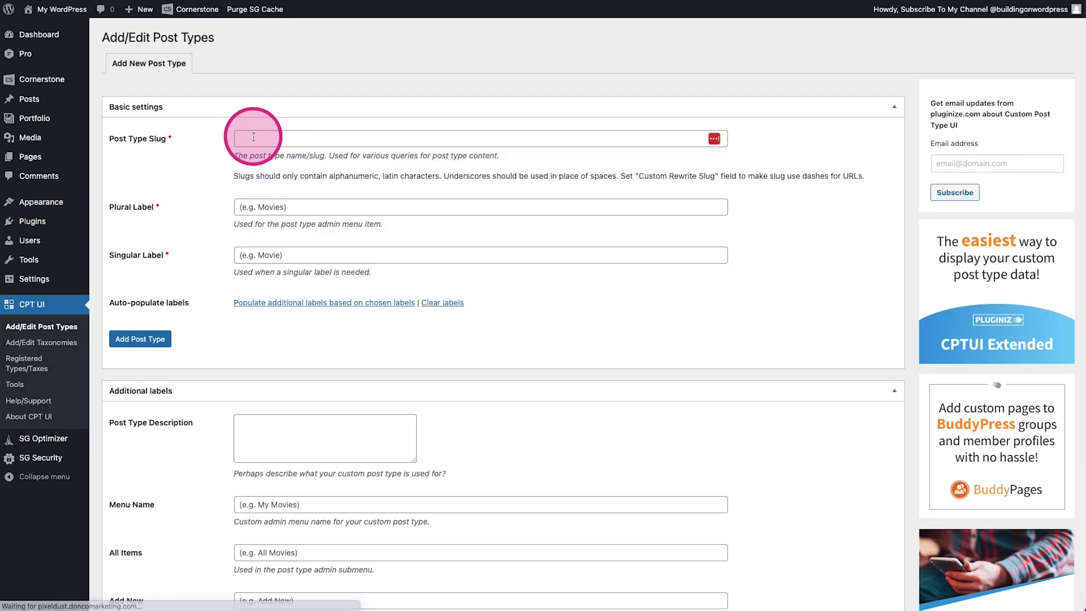
click(255, 138)
text(locations)
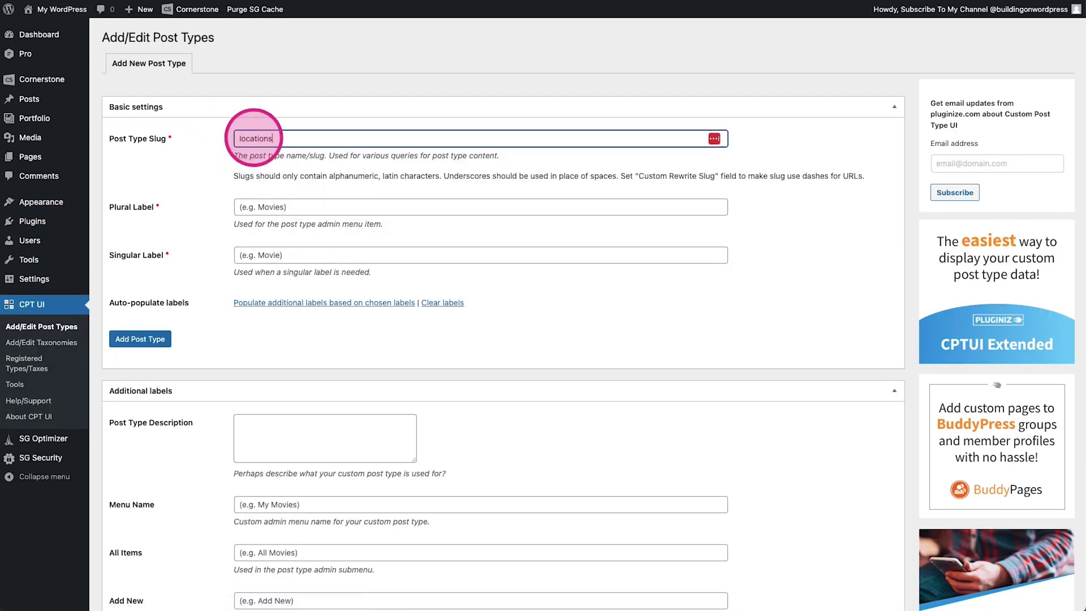
key(Tab)
text(L)
key(Tab)
text(L)
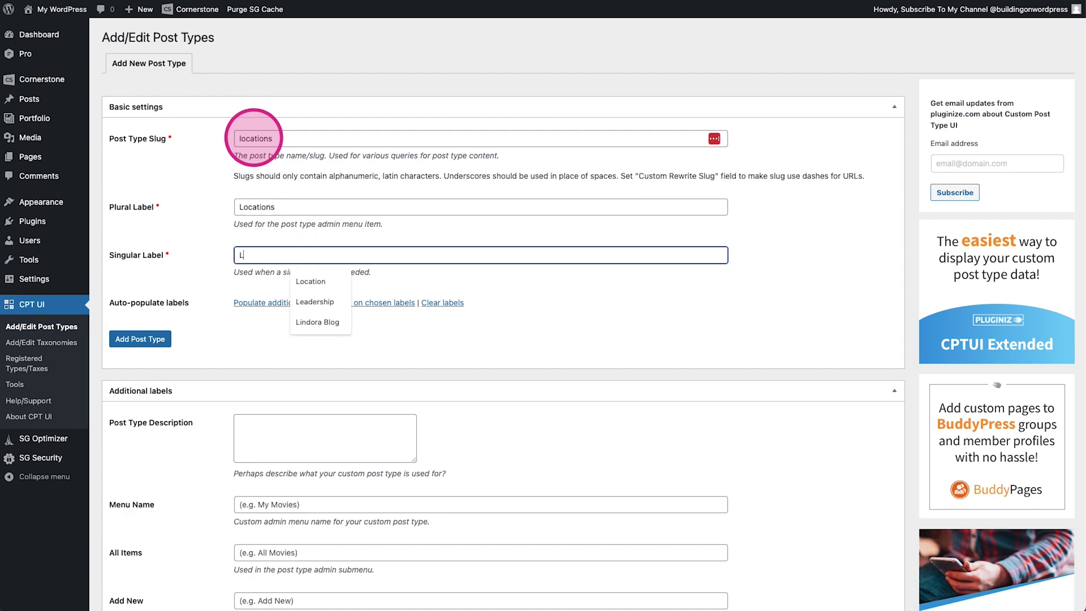
scroll(266, 158, down, 10)
scroll(274, 178, up, 10)
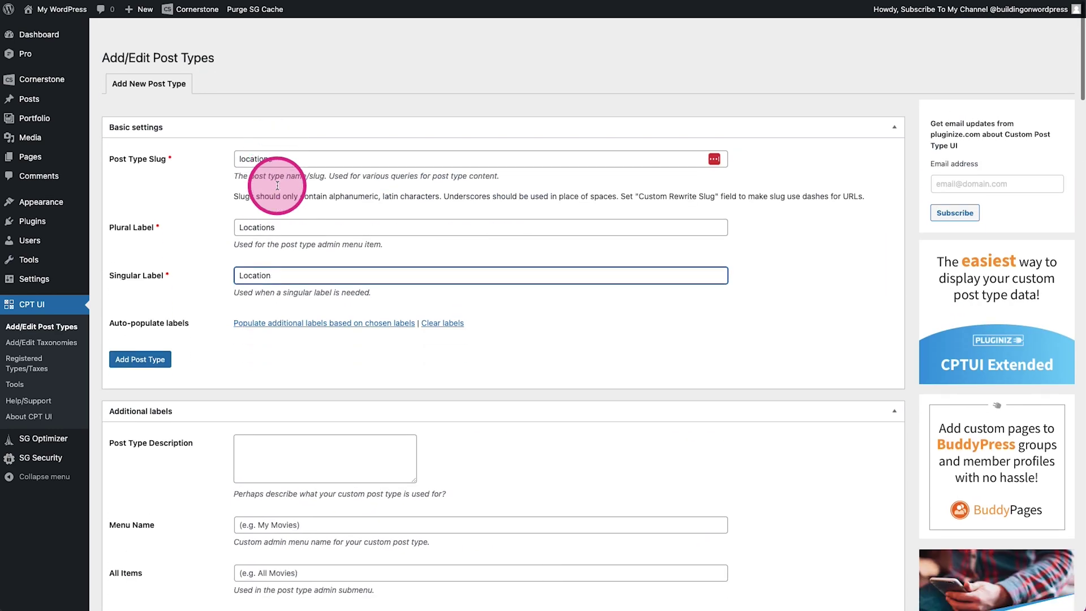
click(270, 302)
click(252, 504)
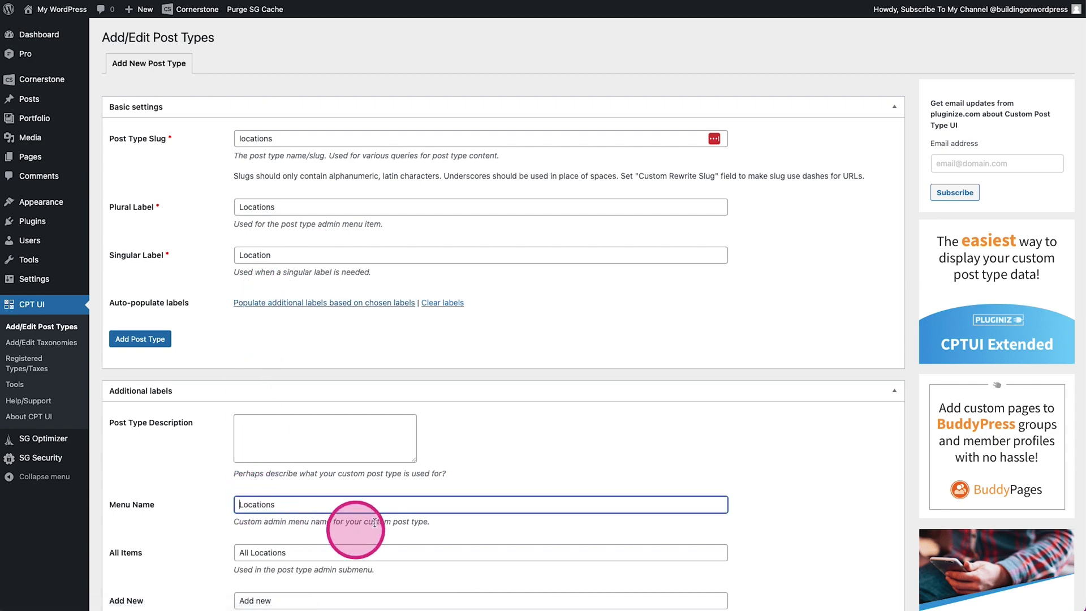
click(161, 341)
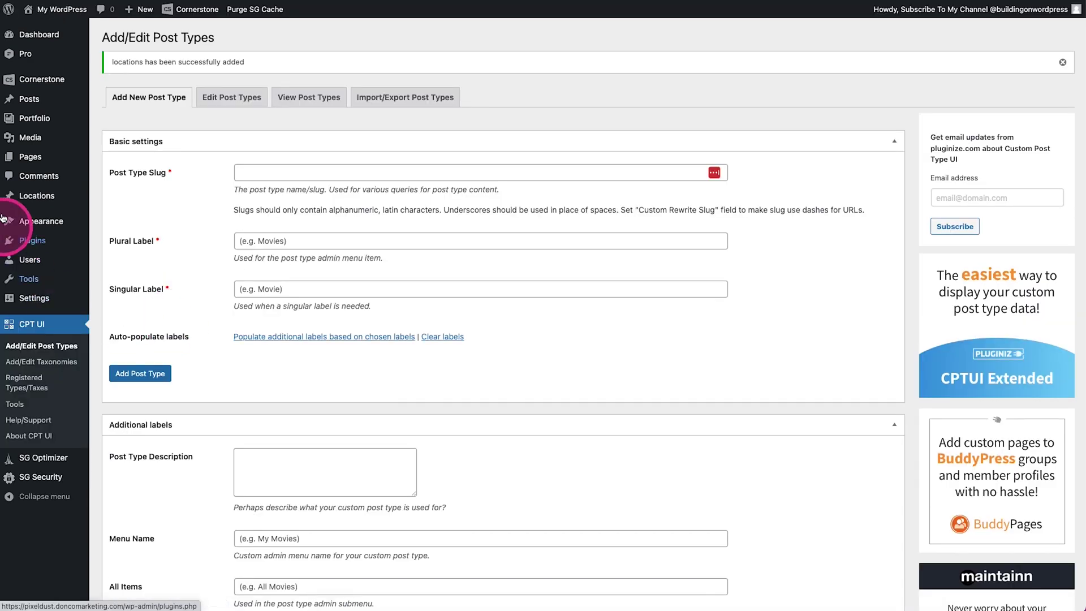
- Install and activate the ACF Pro extension from the Pro dashboard
mouse_move(42, 201)
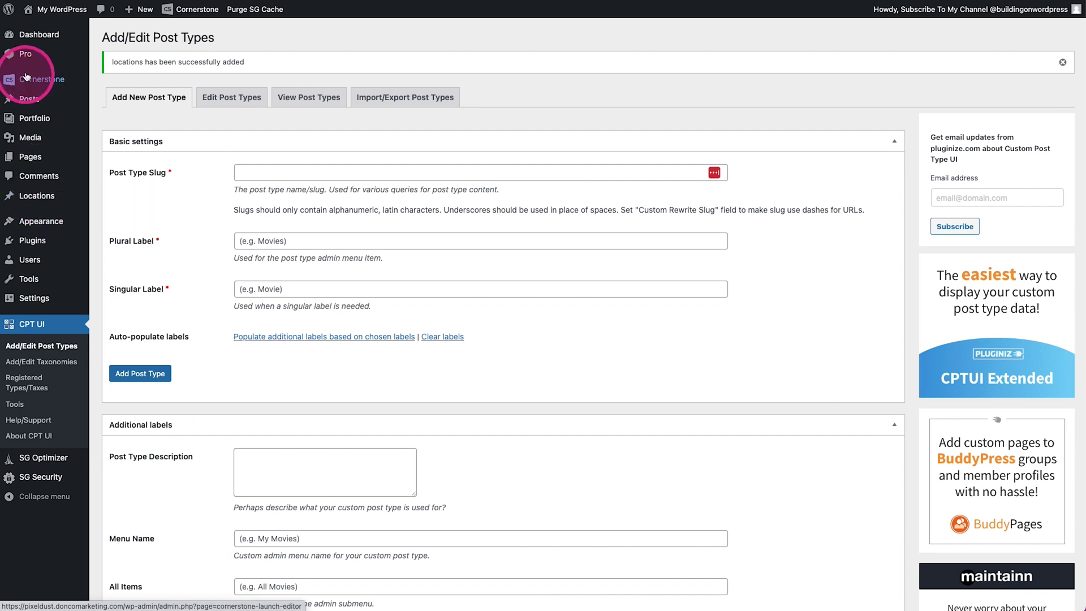
click(25, 55)
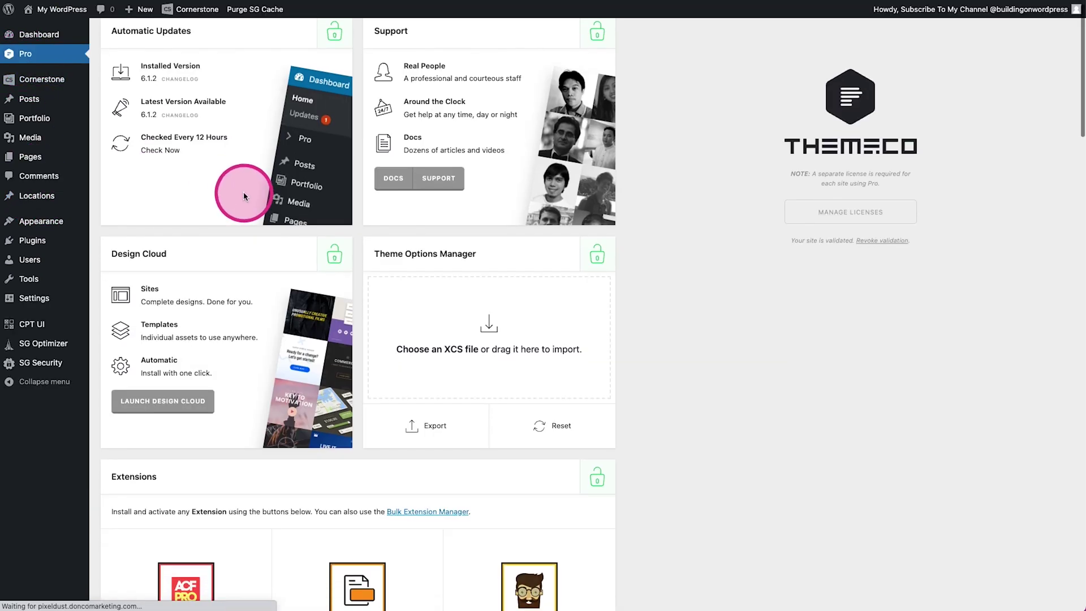
scroll(242, 194, down, 5)
click(182, 465)
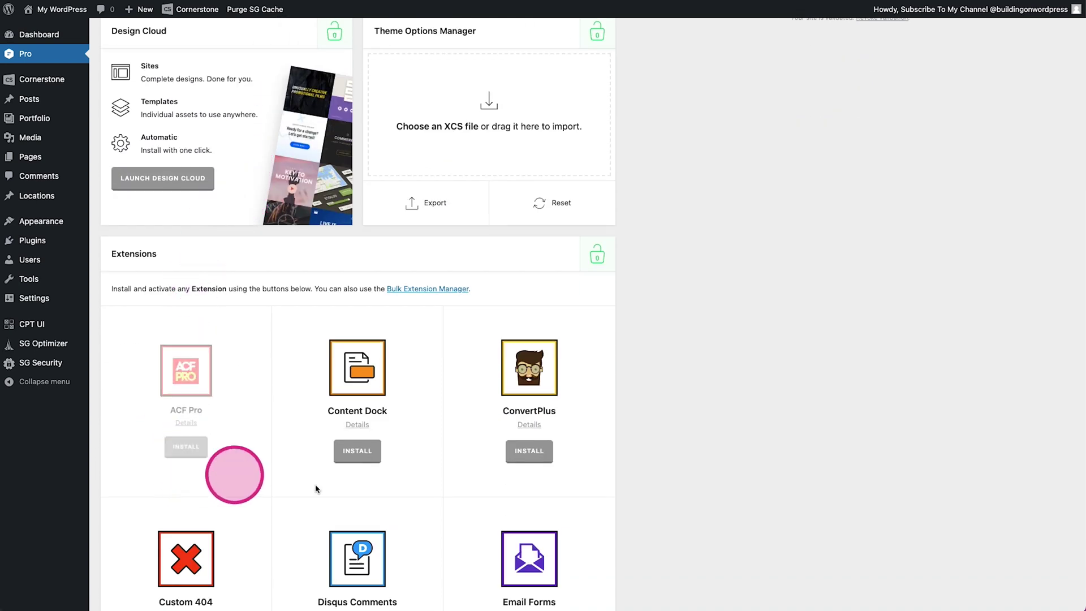
scroll(485, 376, down, 2)
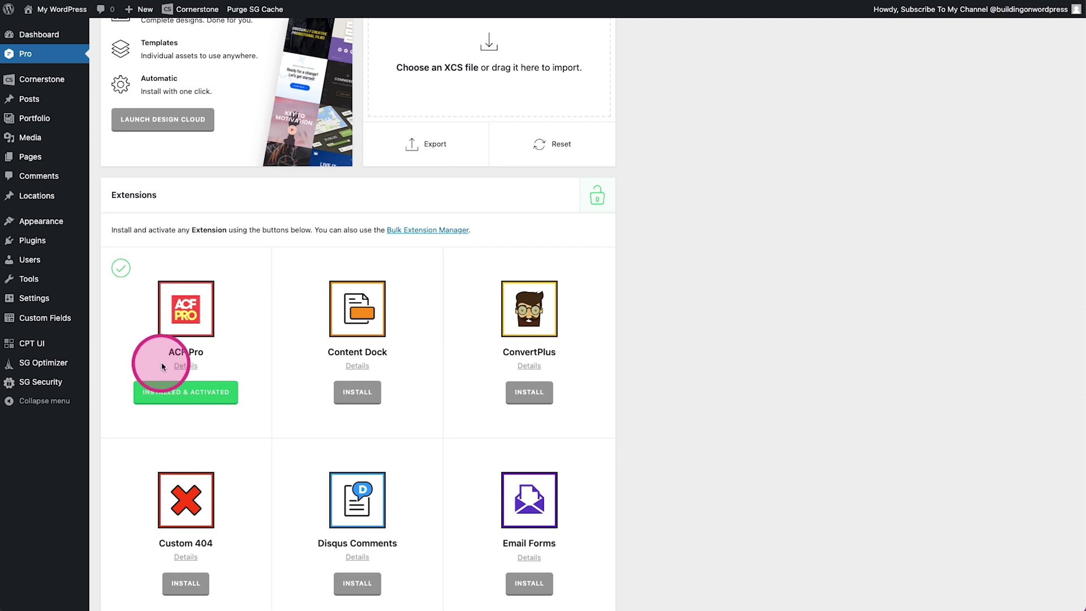
- Search plugins for 'flipbook' and install DearFlip
click(115, 258)
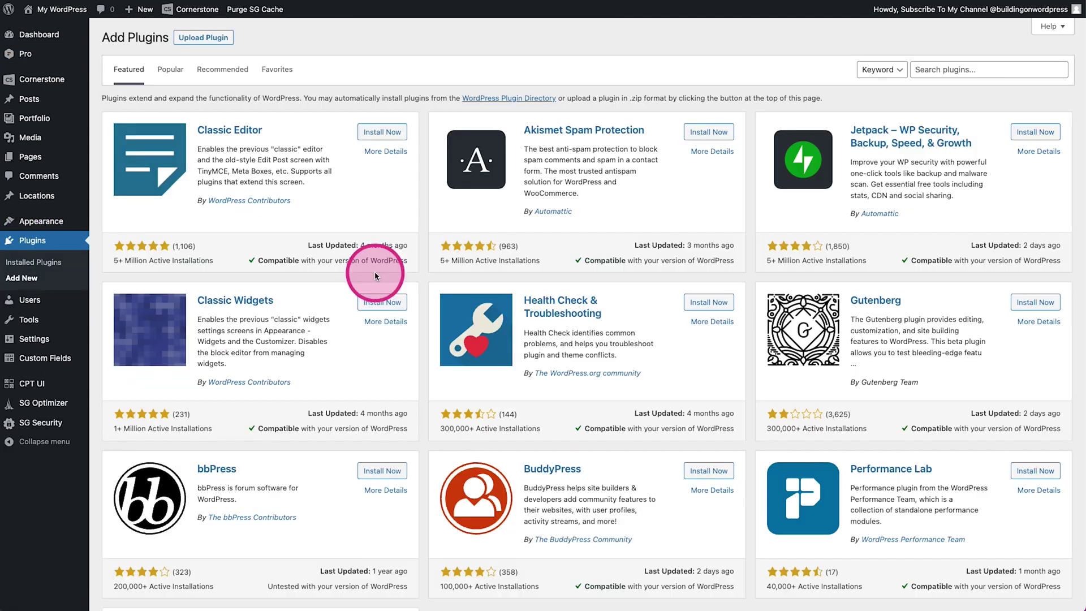
click(970, 71)
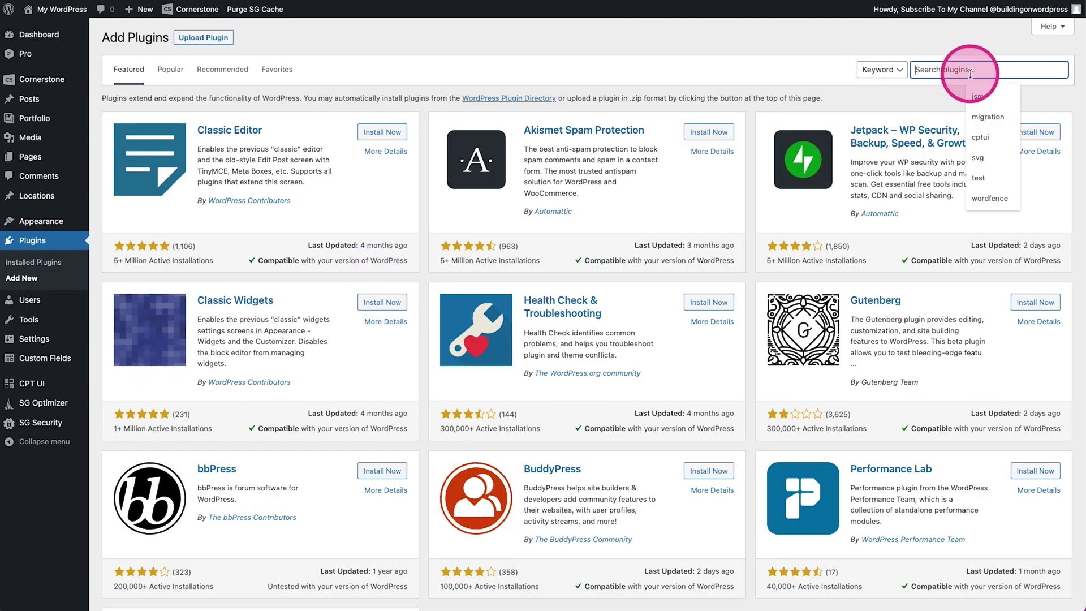
text(flipb)
click(987, 96)
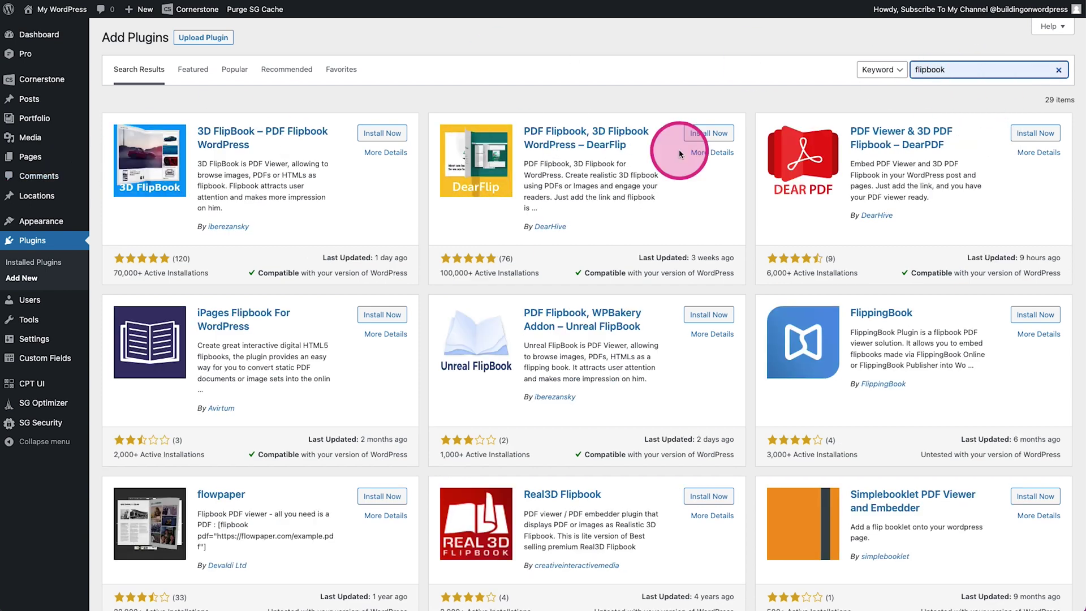
click(707, 133)
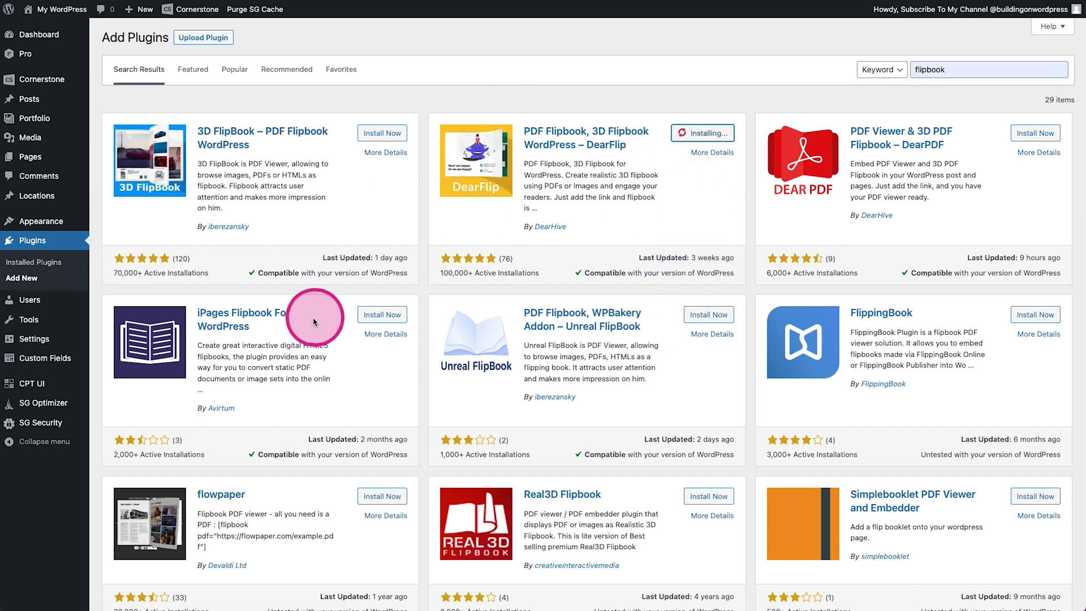
- Activate DearFlip and start a new book using an uploaded PDF-COLORS.pdf
click(709, 134)
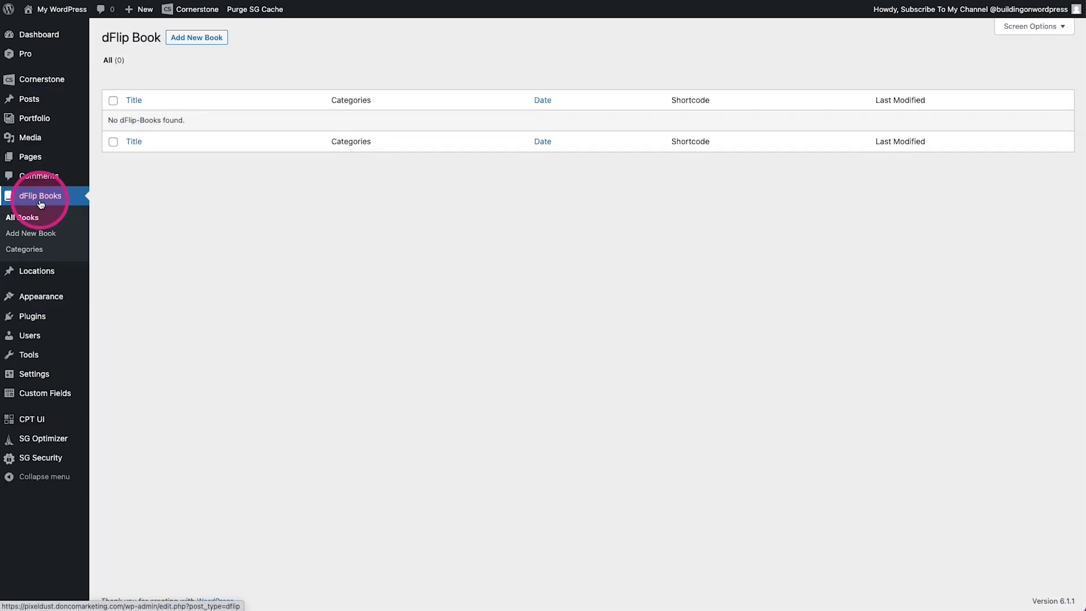
click(209, 45)
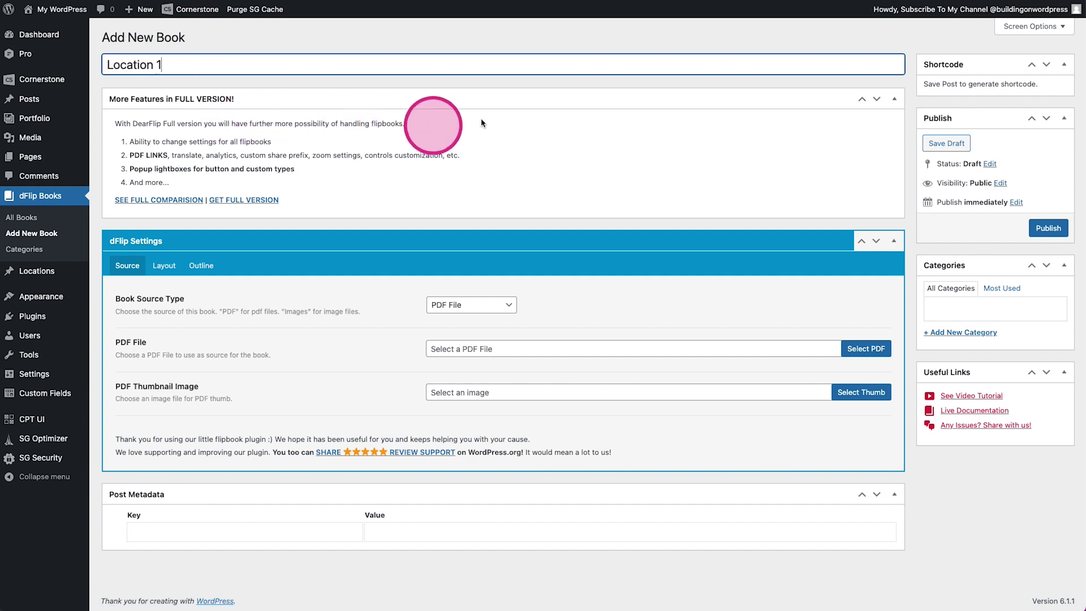
click(854, 346)
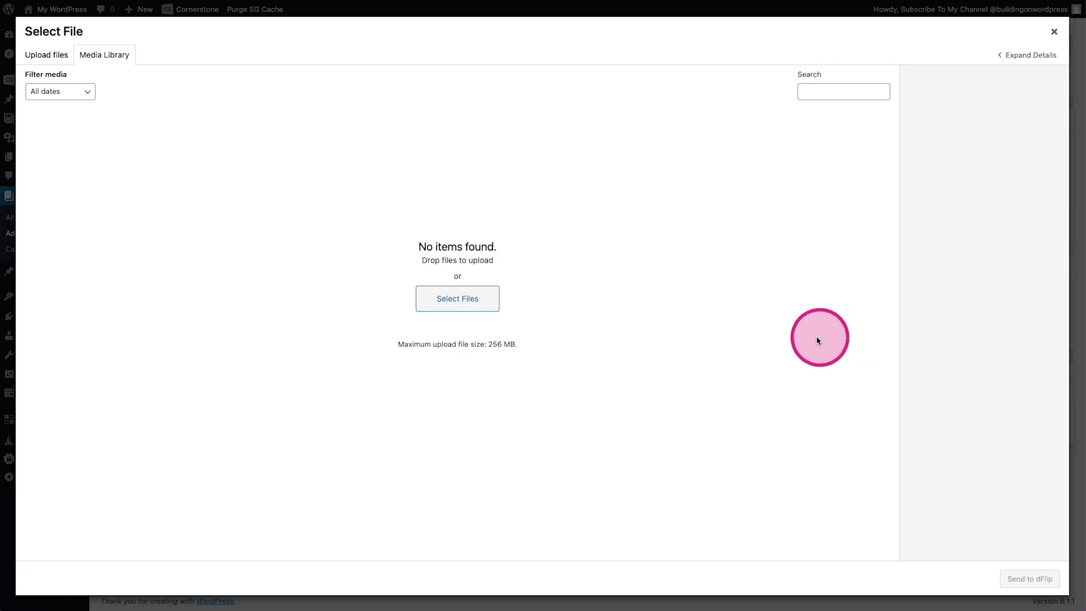
drag(1074, 204, 608, 199)
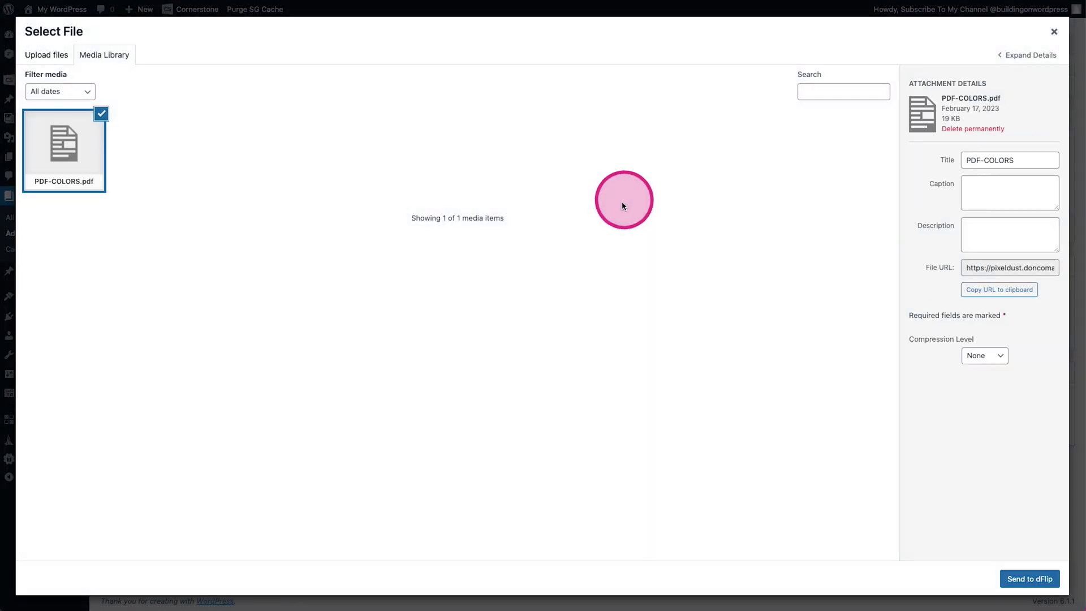
click(1017, 579)
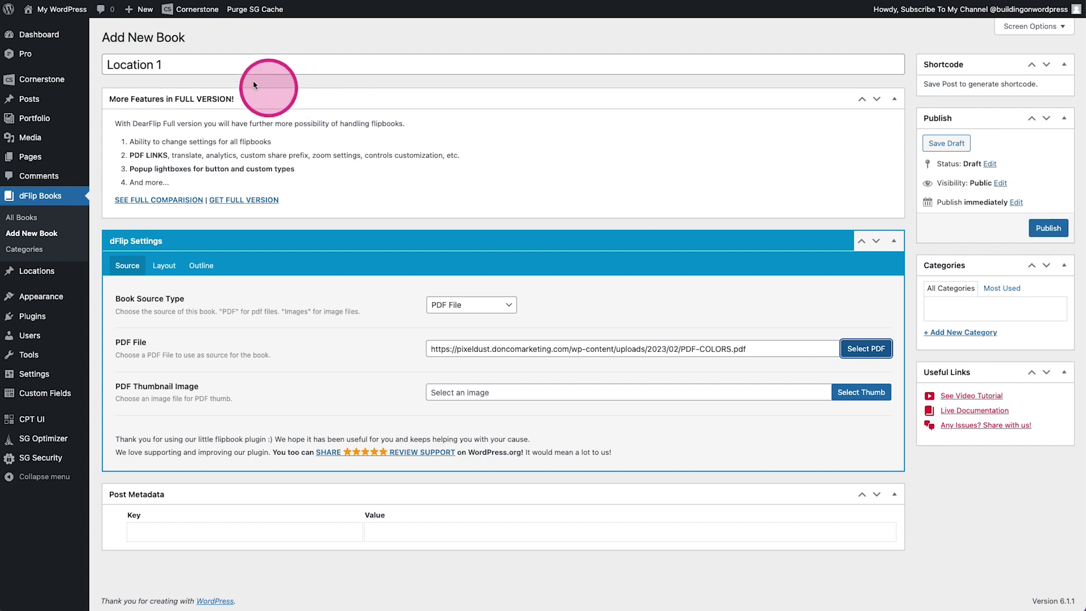
- Title the book 'Location 1 Menu', publish it, and copy its shortcode [dflip id="94"]
click(218, 65)
text(Menu)
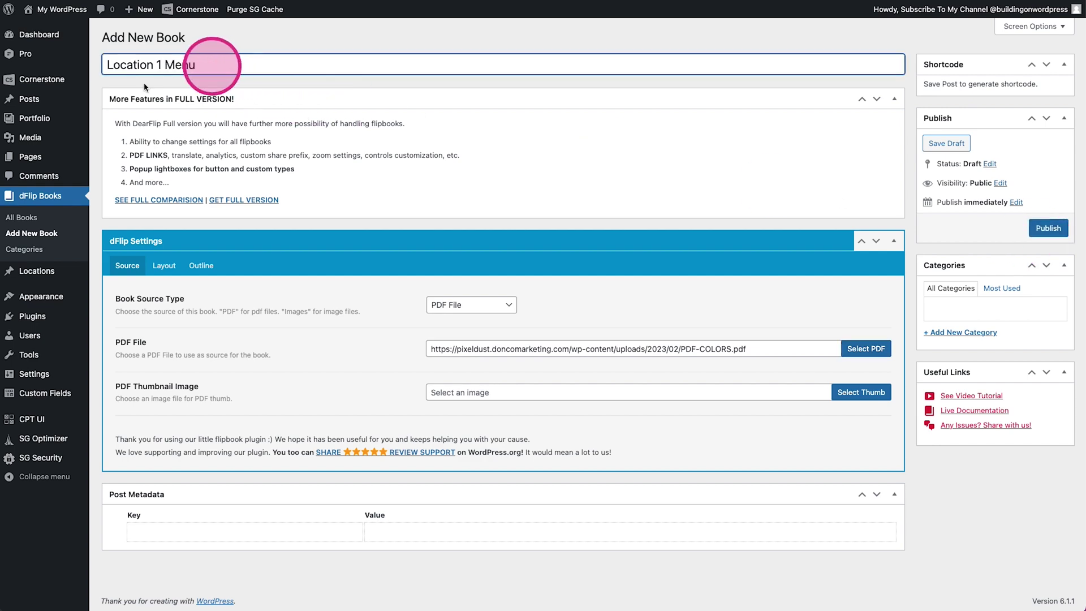
key(Return)
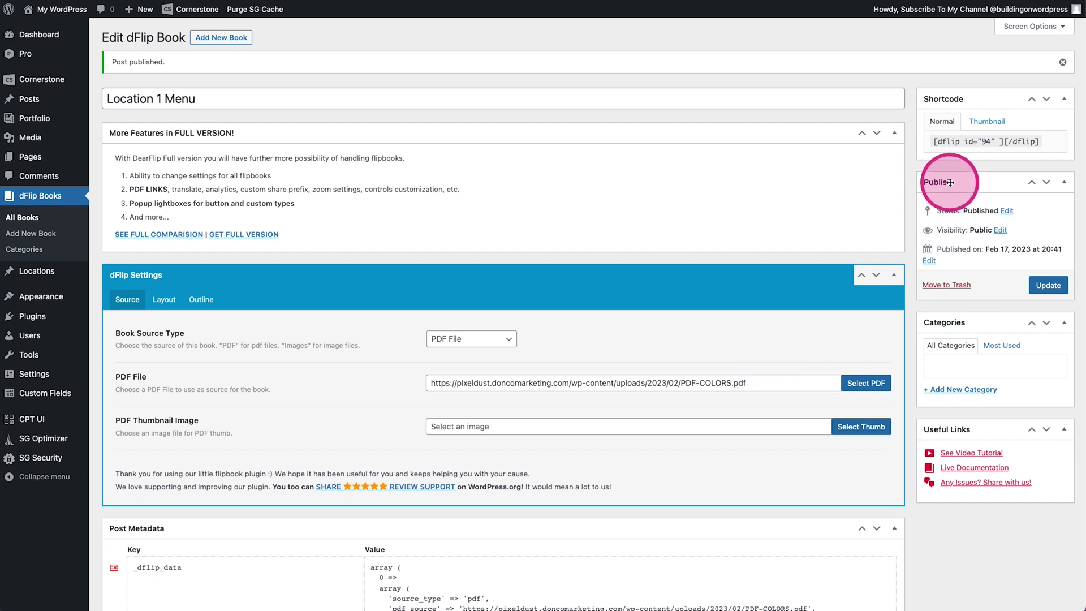
drag(1039, 142, 932, 144)
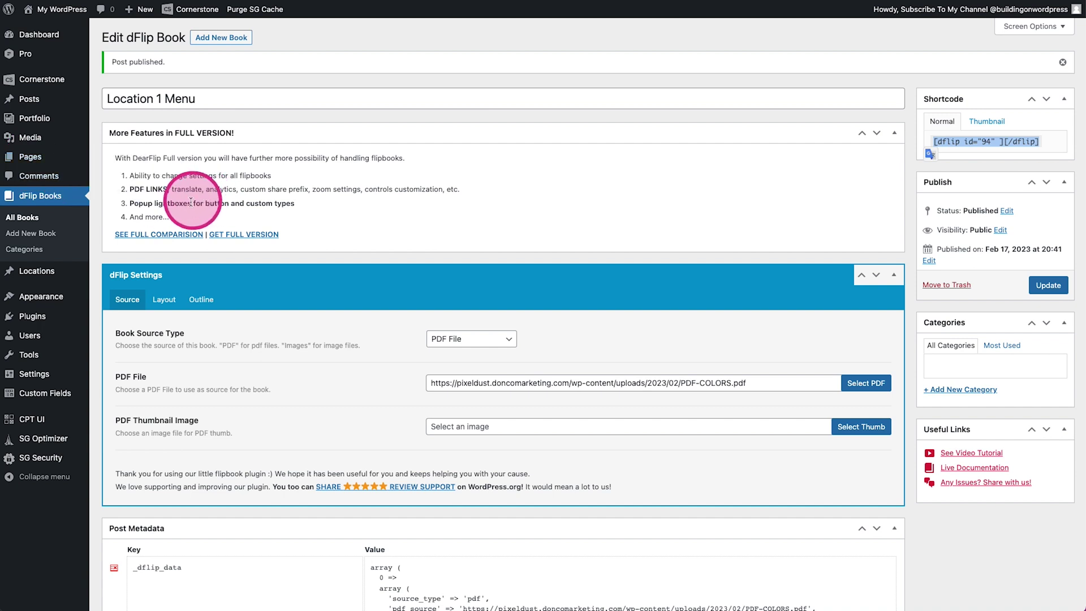
click(450, 256)
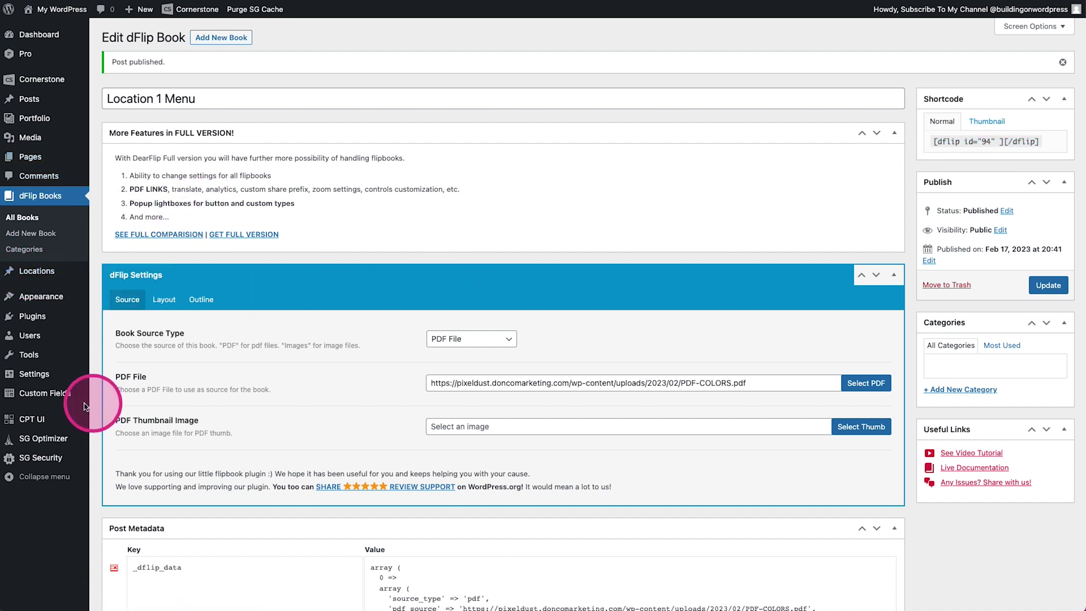
- Create a 'Locations' field group with a Location Description text area field
mouse_move(85, 403)
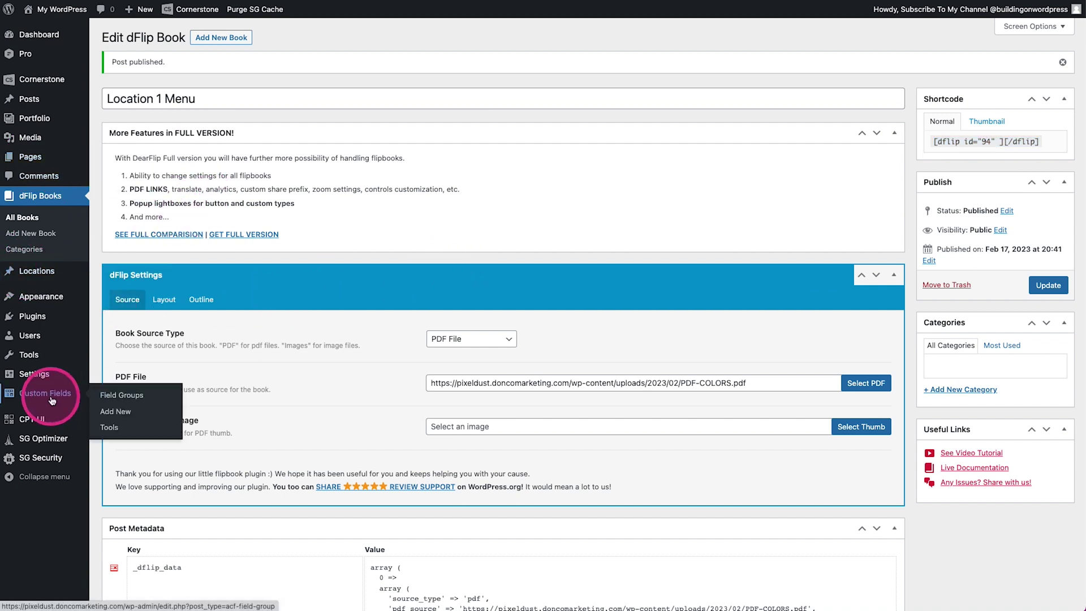
click(107, 412)
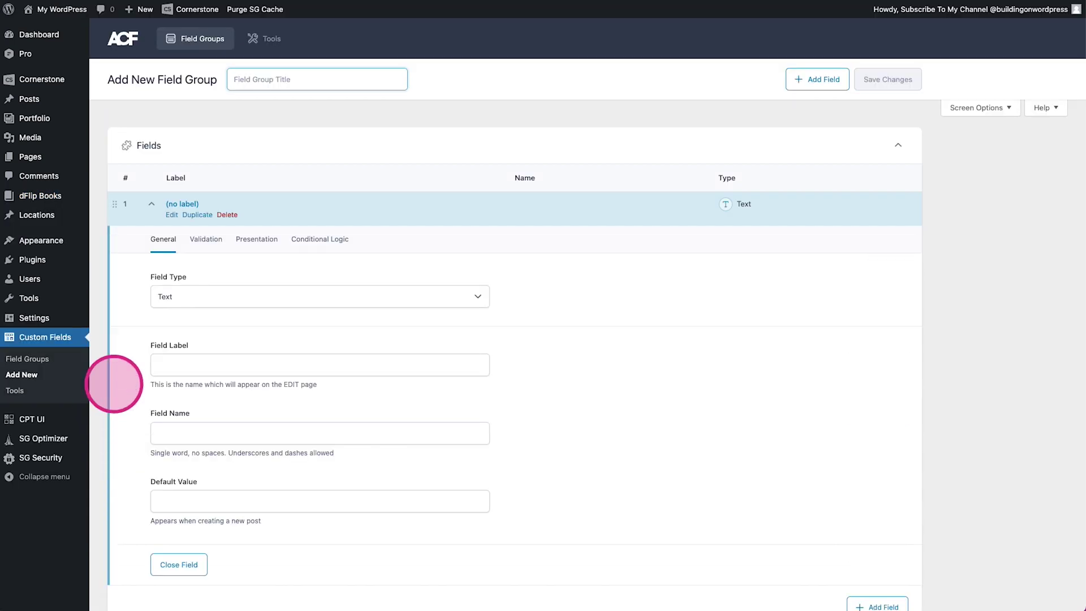
text(Locations)
click(189, 298)
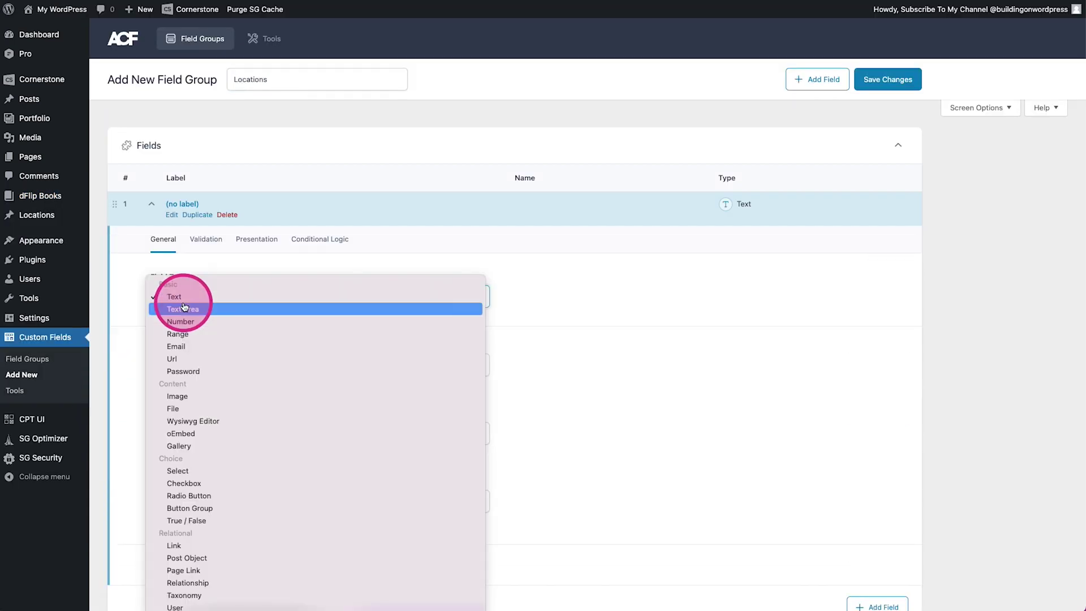
click(194, 309)
click(181, 363)
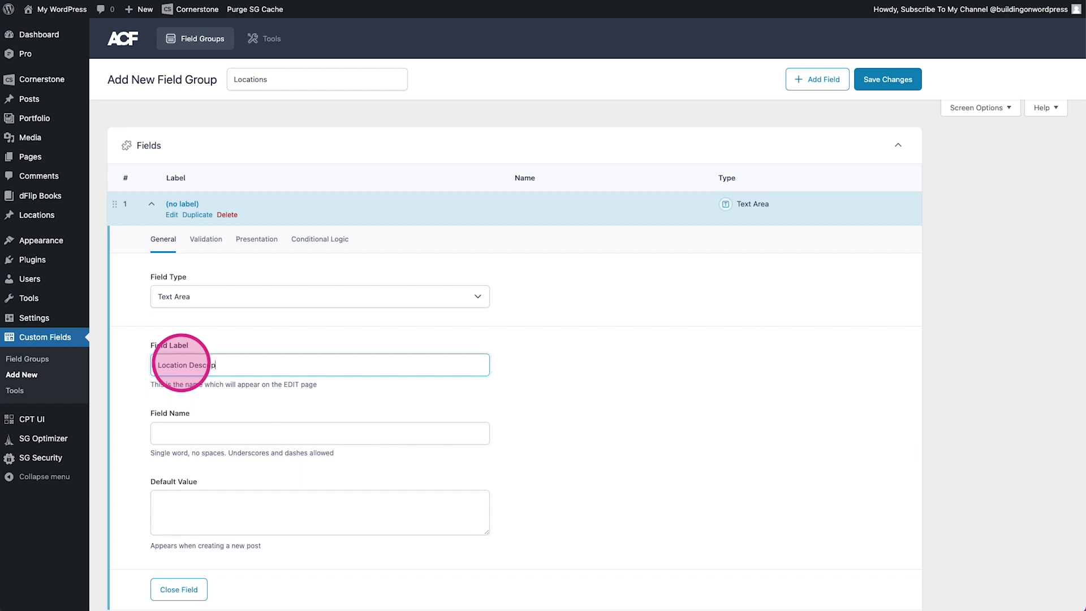
text(Location Description)
key(Tab)
scroll(194, 182, down, 1)
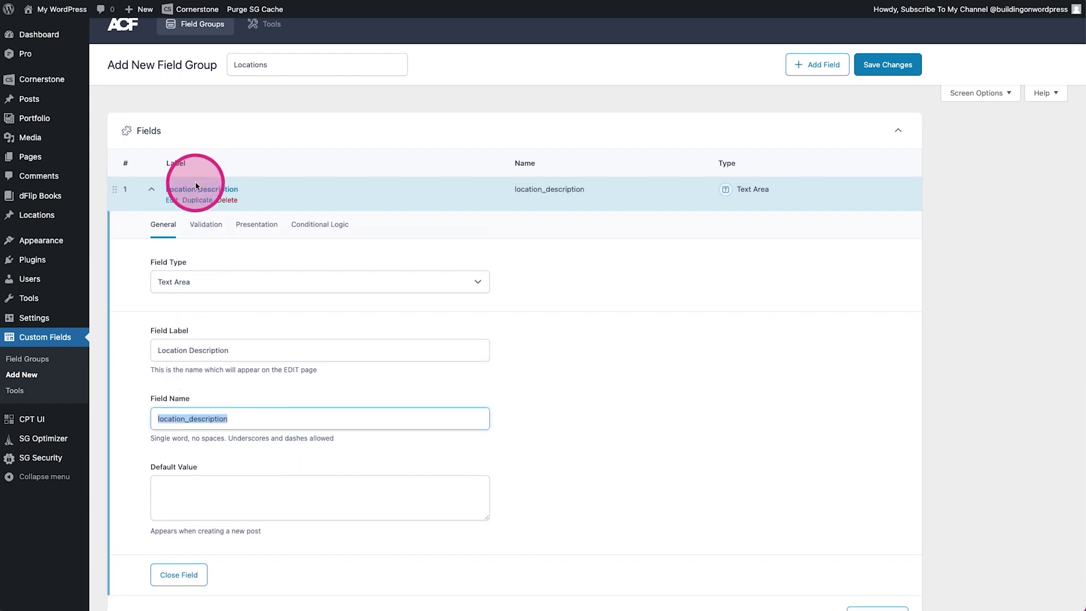
click(194, 189)
- Add a Menu Attachment Post Object field filtered to dFlip Book posts
click(858, 236)
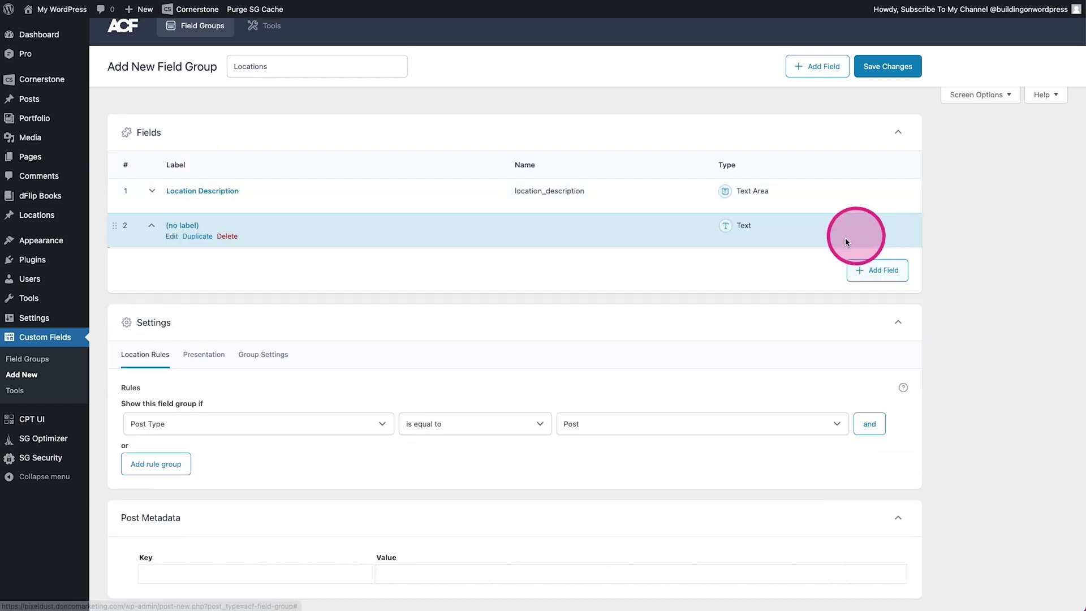
click(248, 317)
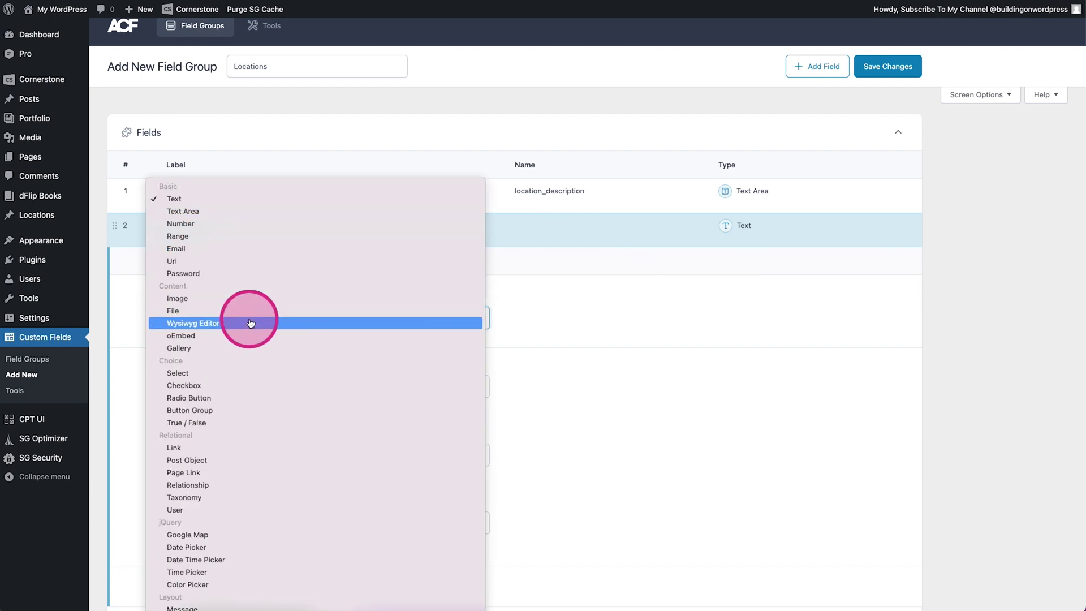
click(184, 465)
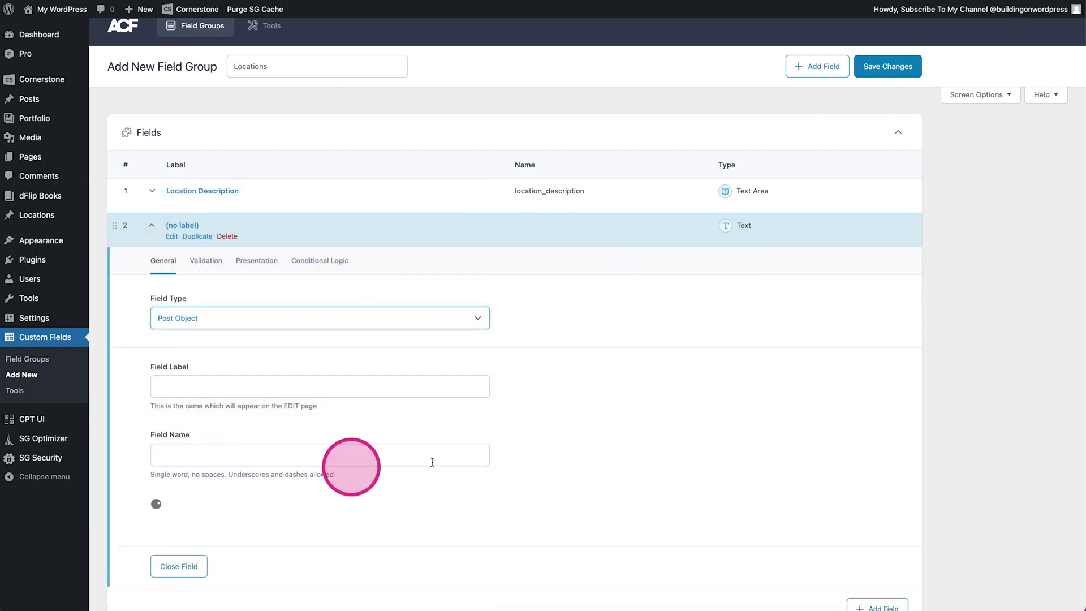
scroll(162, 186, down, 4)
click(161, 187)
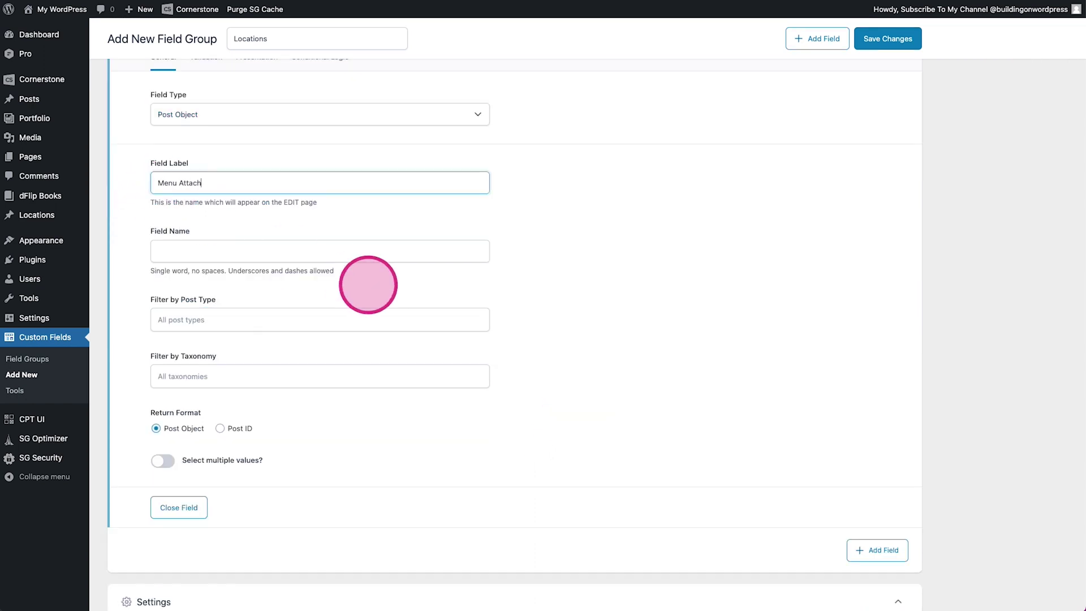
key(Tab)
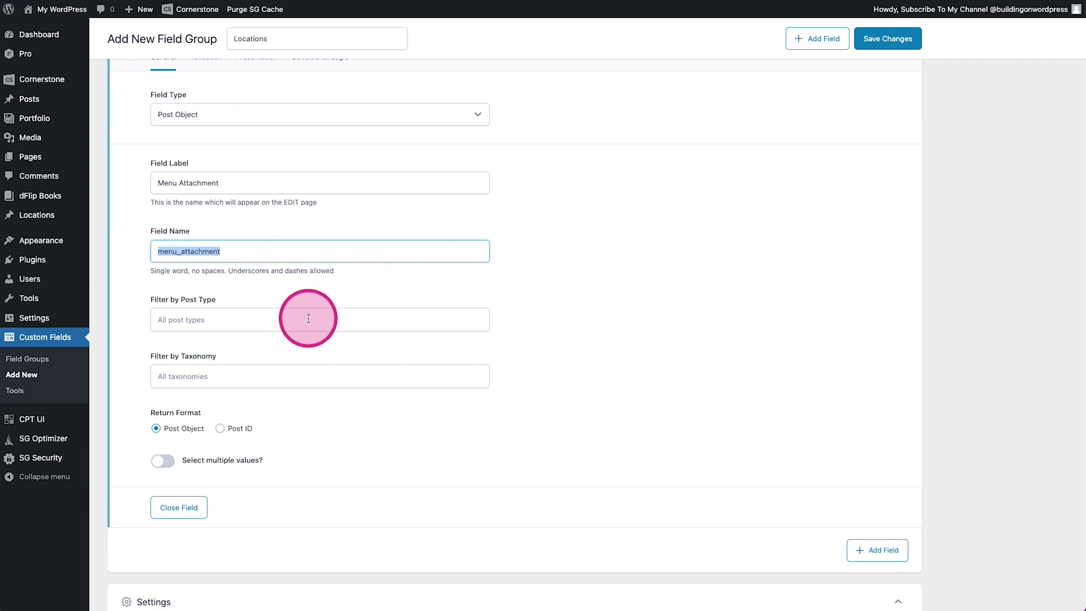
click(297, 320)
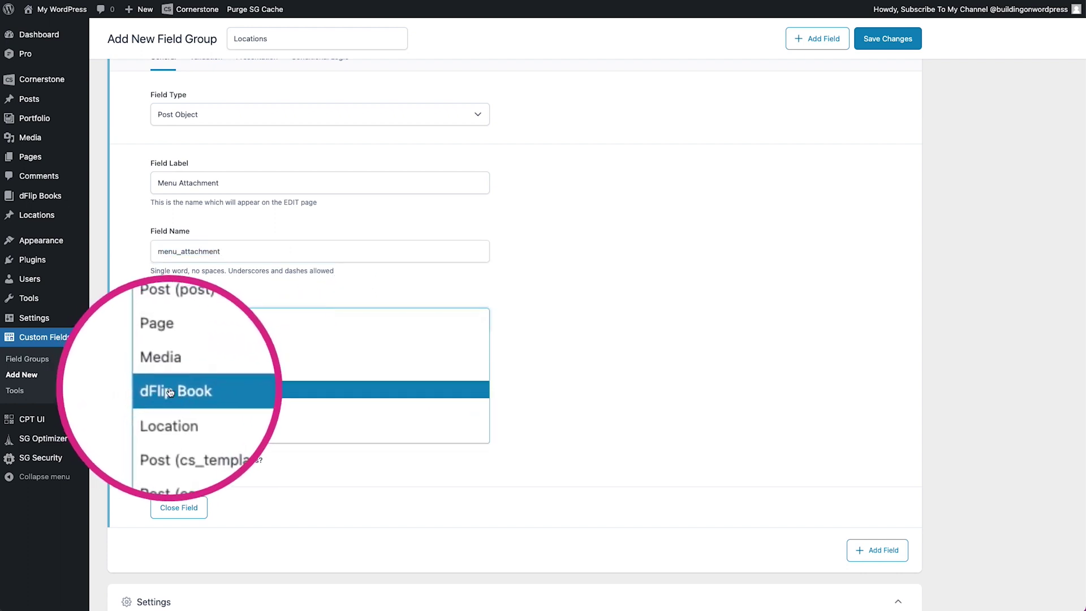
click(170, 390)
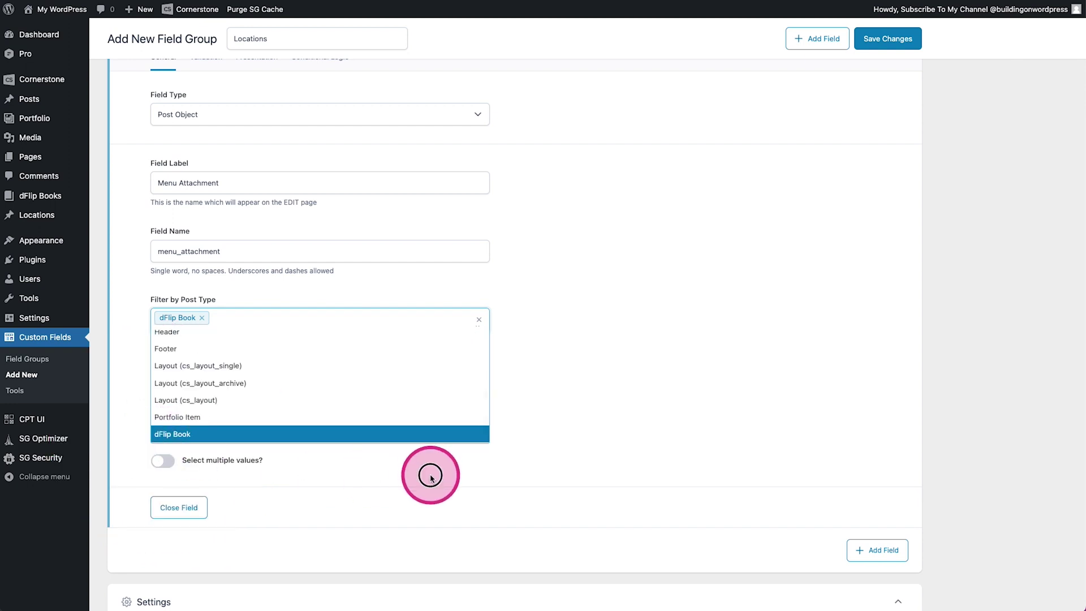
click(430, 477)
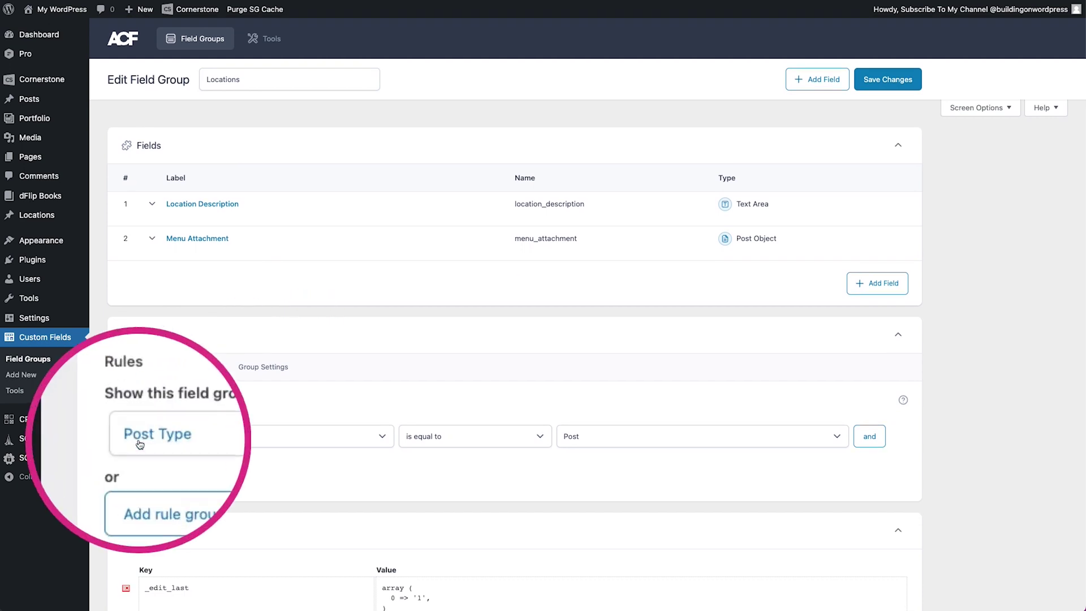
- Set the group to show on Location posts and save it
click(594, 440)
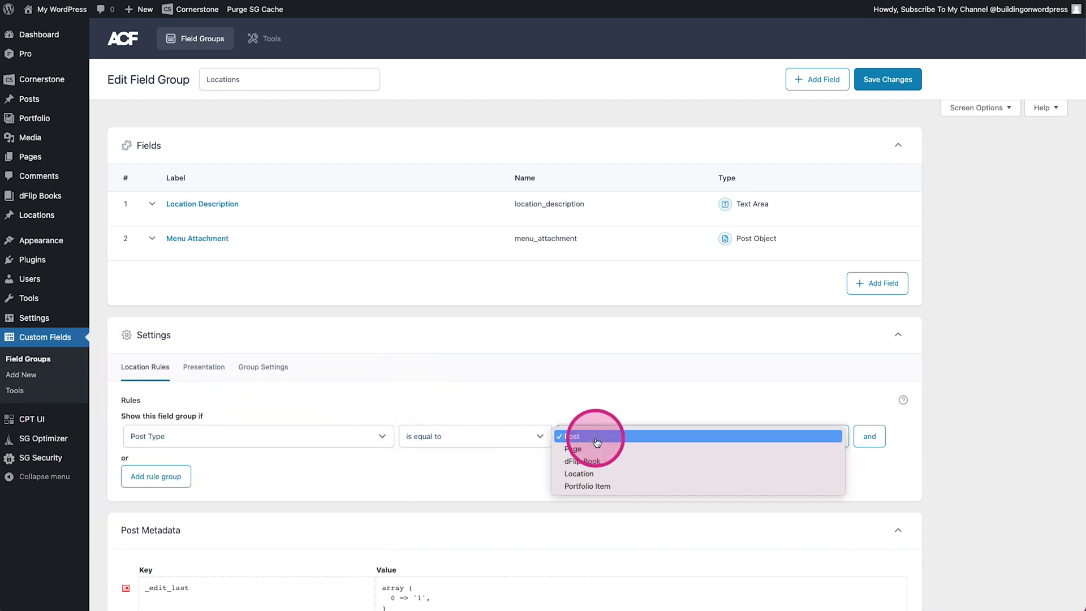
click(580, 478)
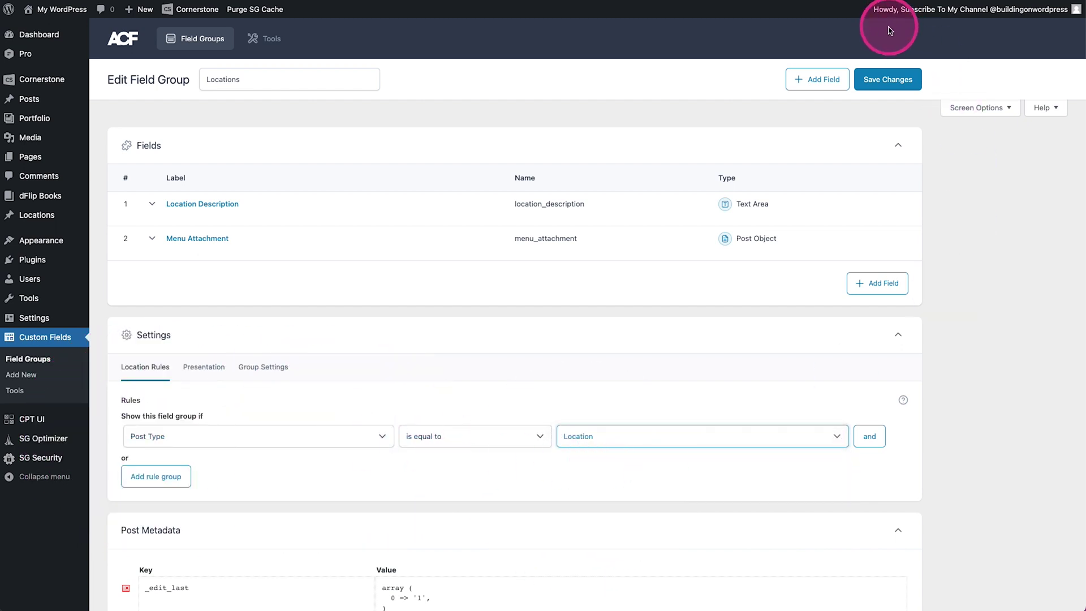
click(880, 81)
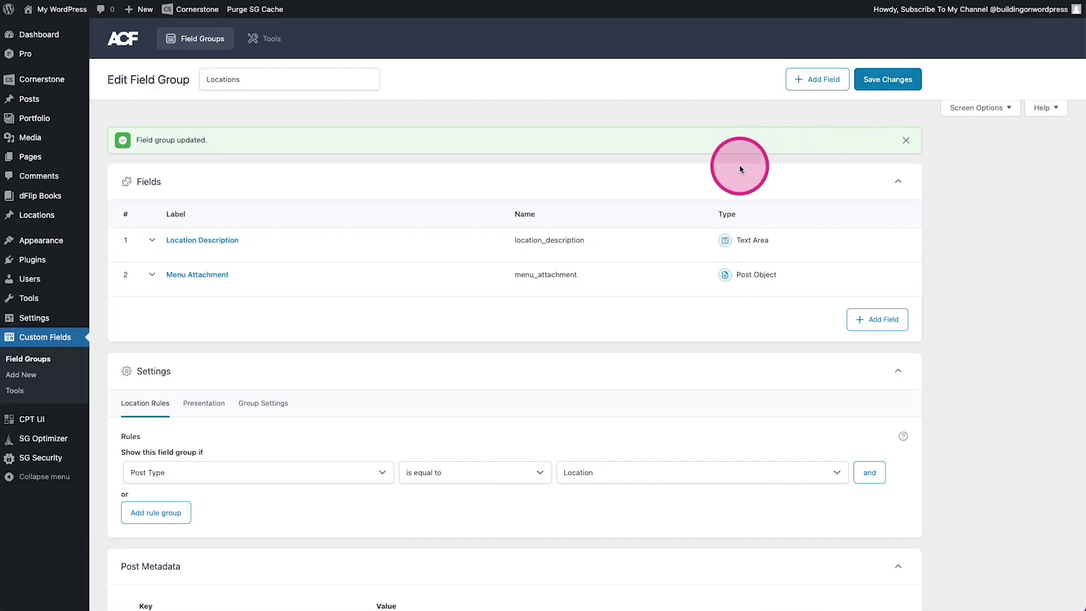
click(28, 216)
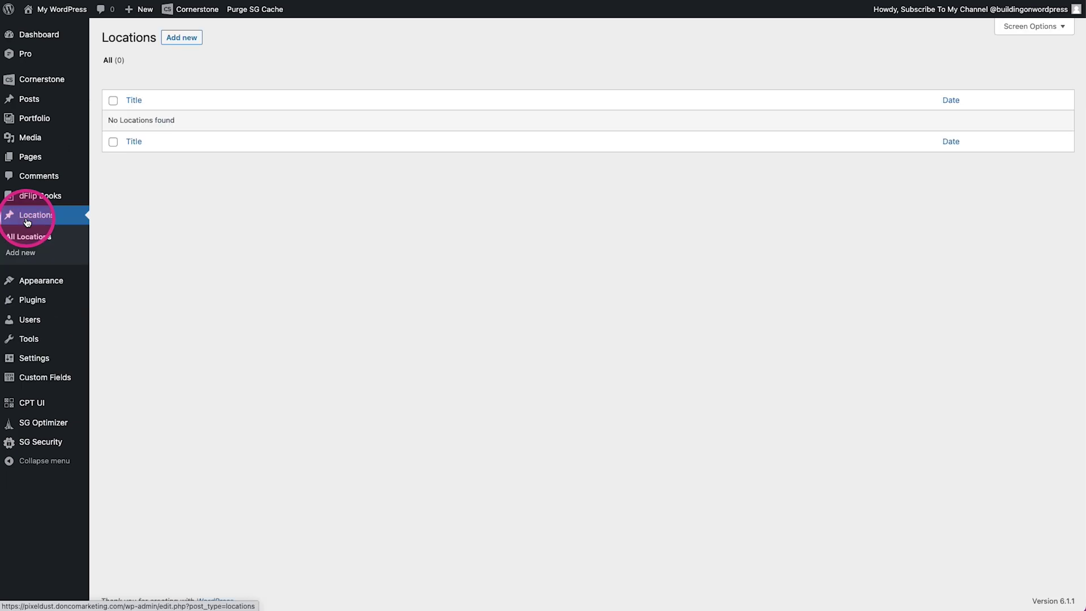
- Remove Editor support from the Locations post type in CPT UI and save it
click(182, 43)
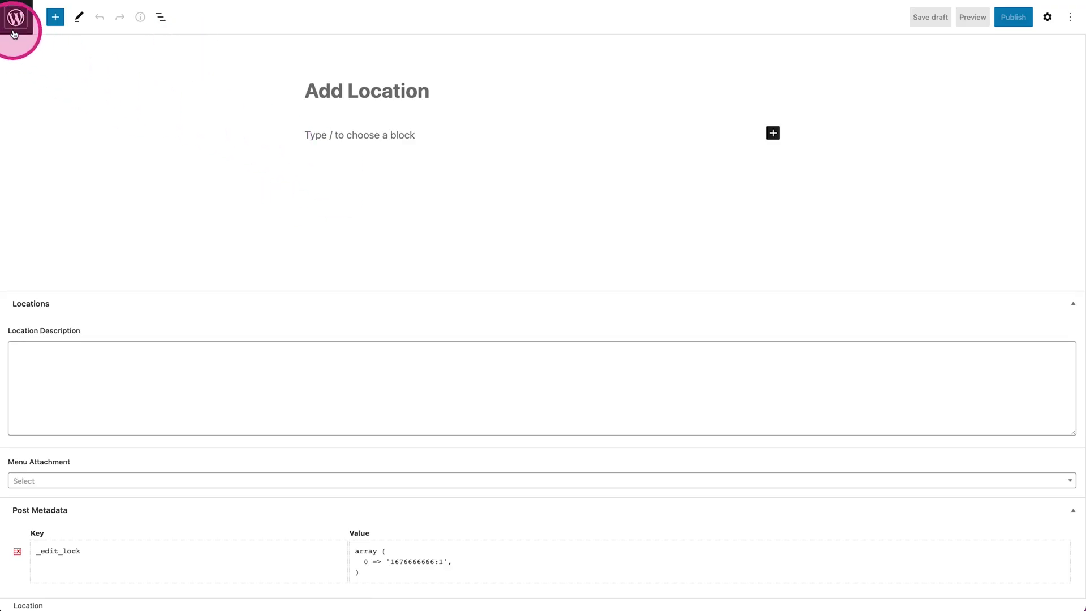
click(15, 30)
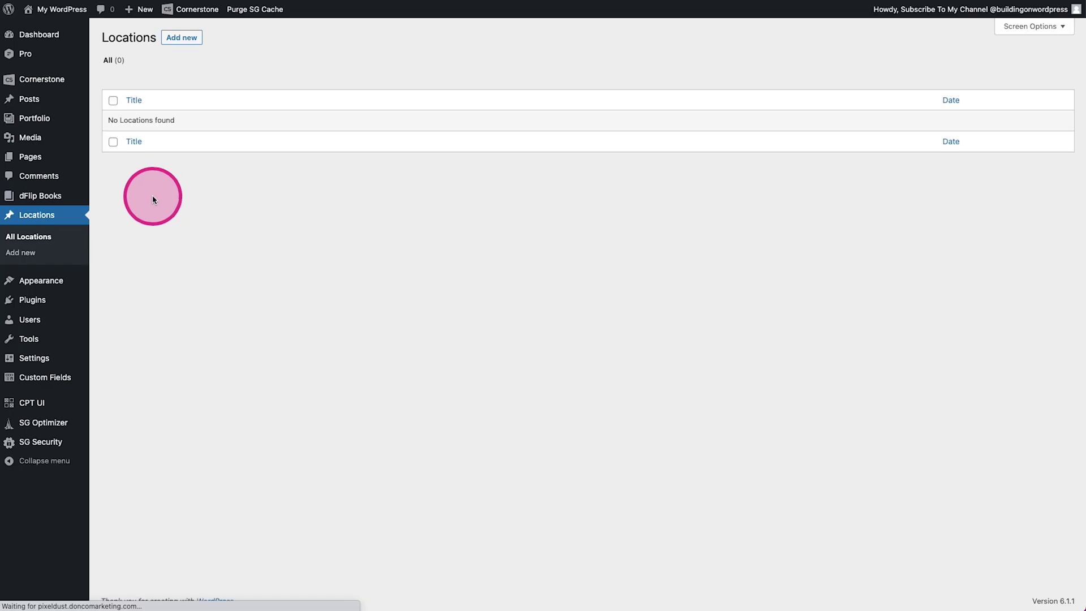
mouse_move(32, 400)
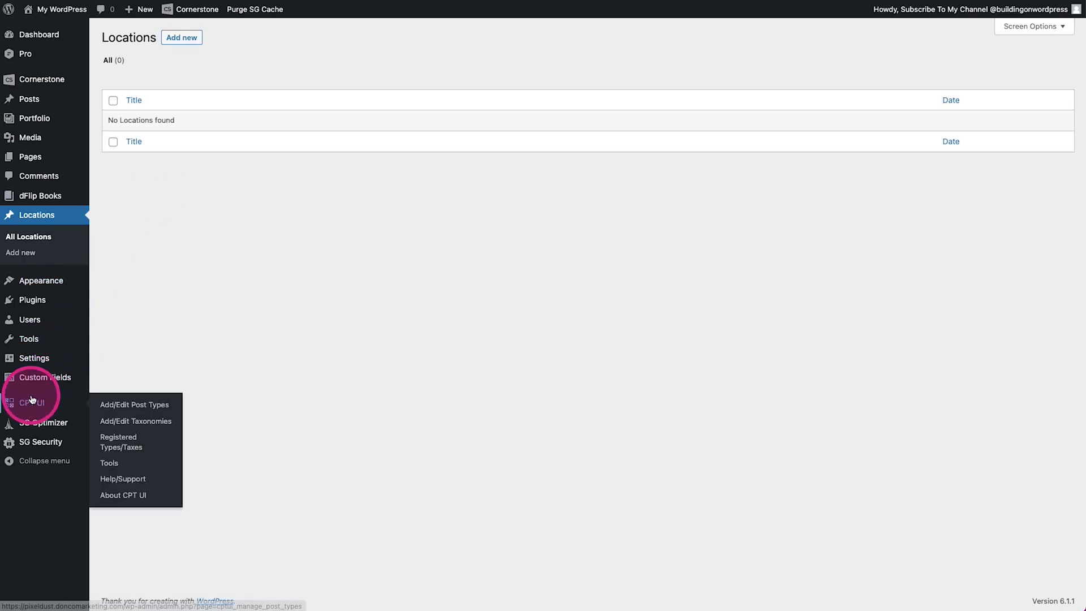
click(111, 404)
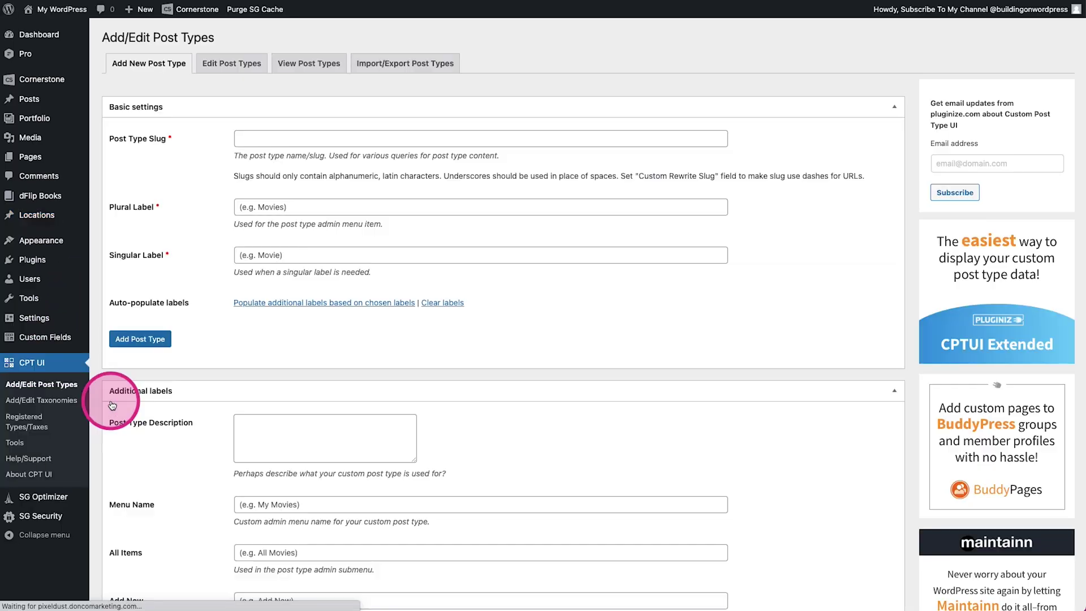
click(231, 73)
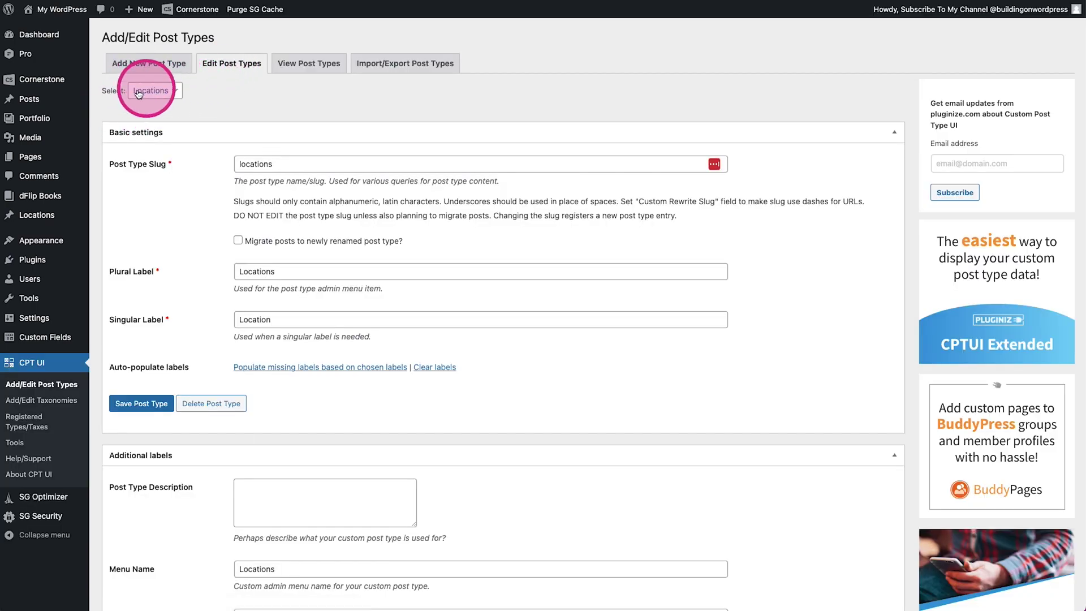
scroll(136, 100, down, 20)
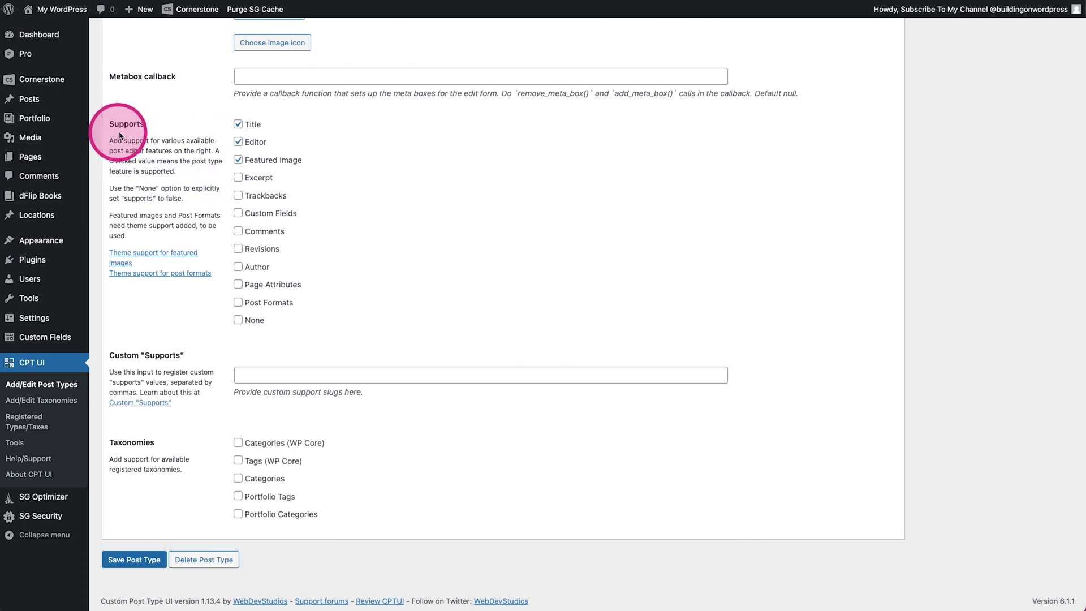
click(239, 141)
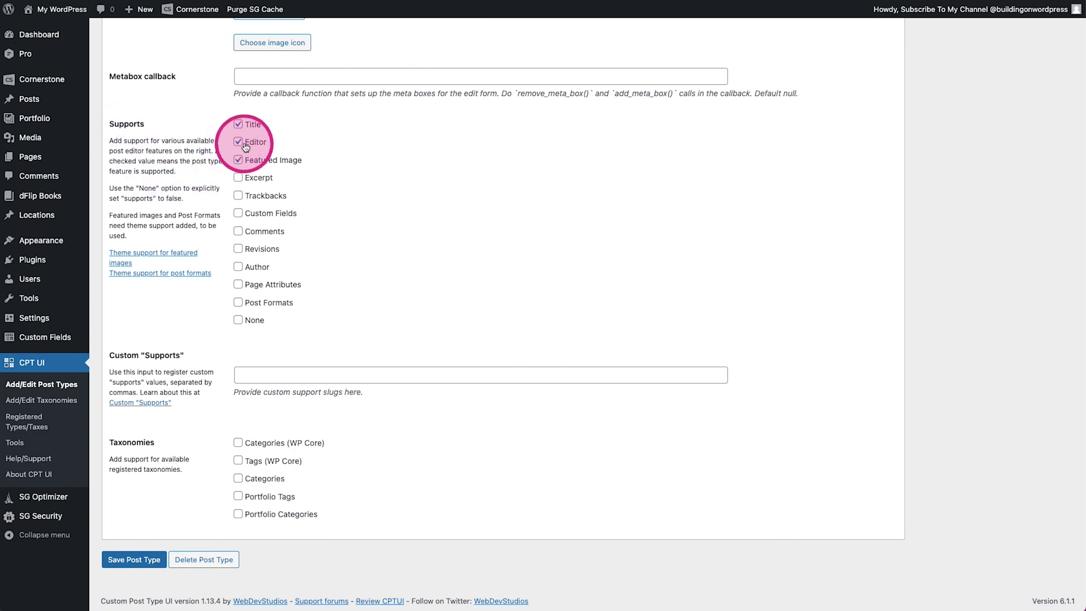
click(139, 558)
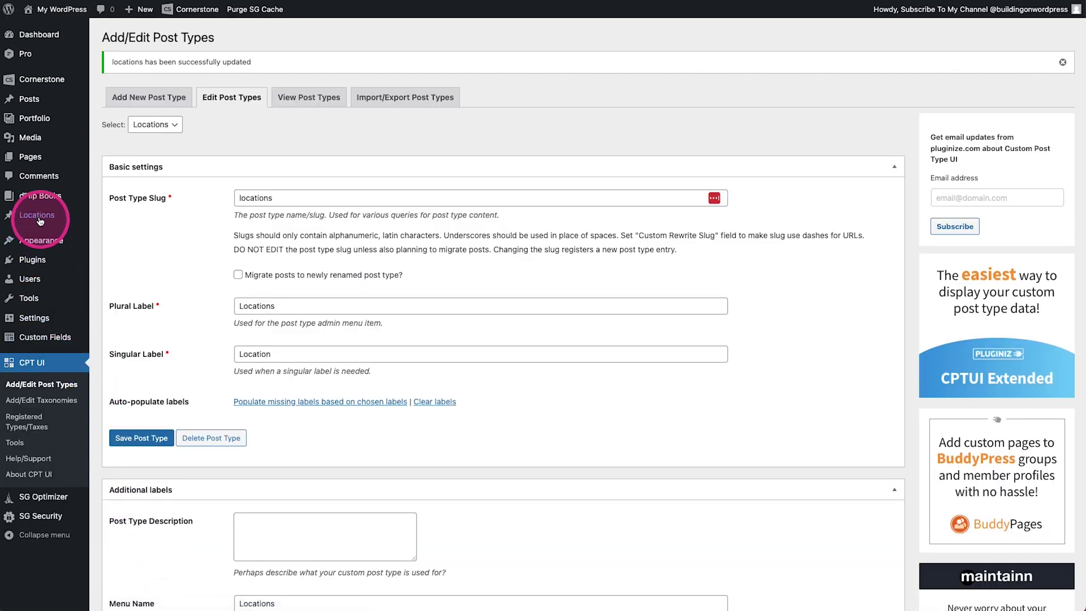
click(37, 216)
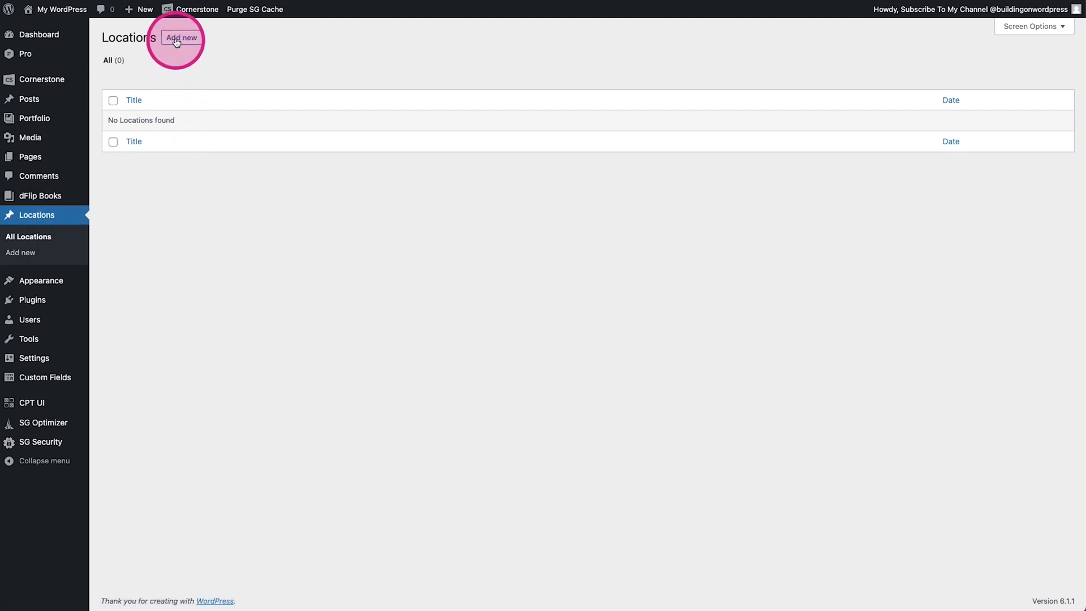
- Create Location 1 with a description and Location 1 Menu attached
click(176, 40)
text(Location 1)
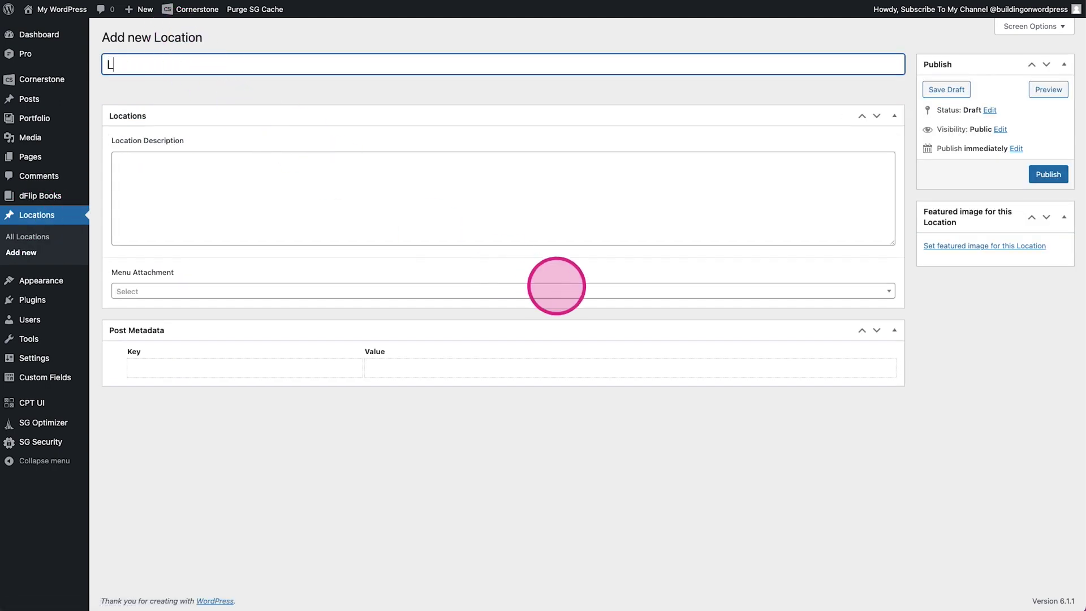
click(341, 212)
text(Glve)
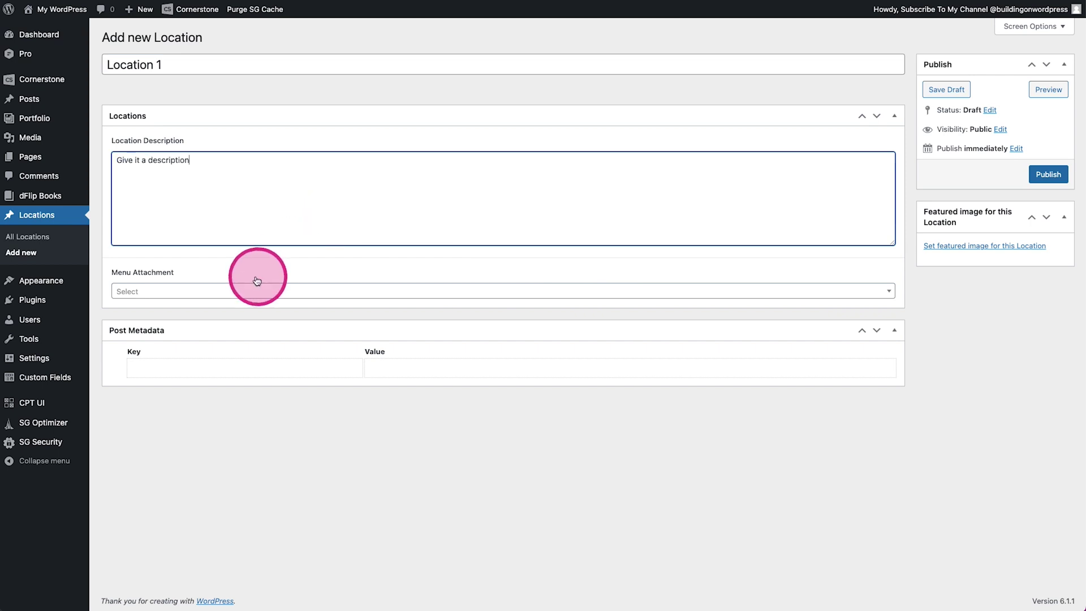
click(213, 293)
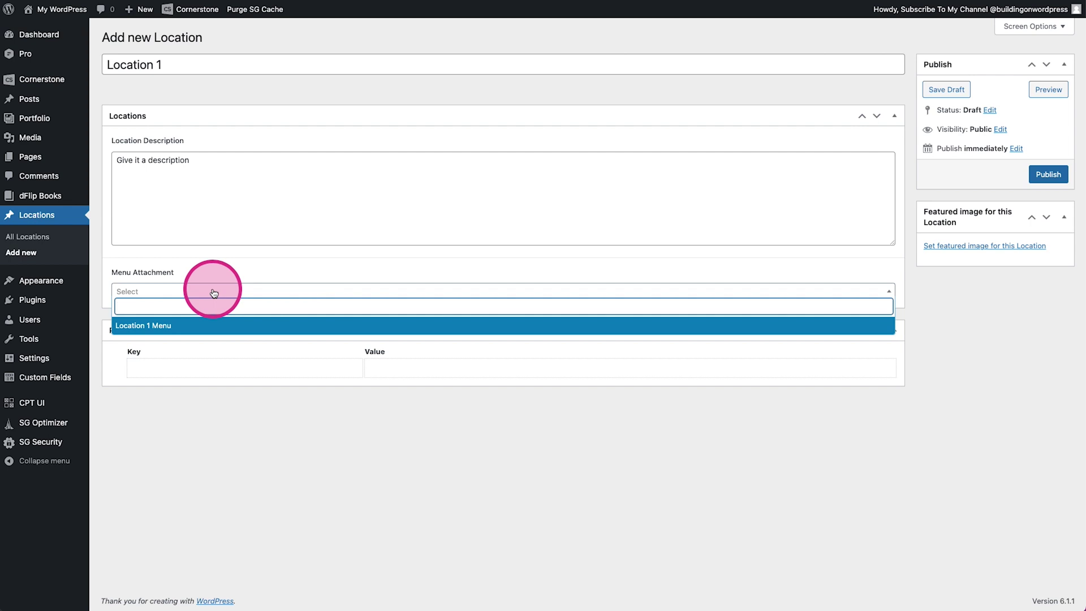
click(157, 326)
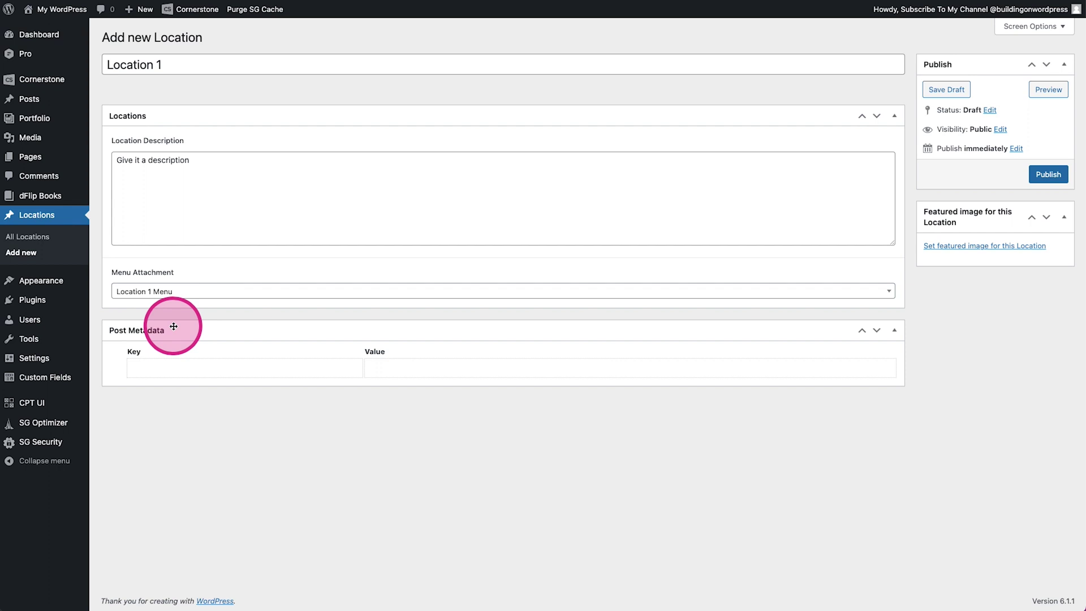
click(1048, 179)
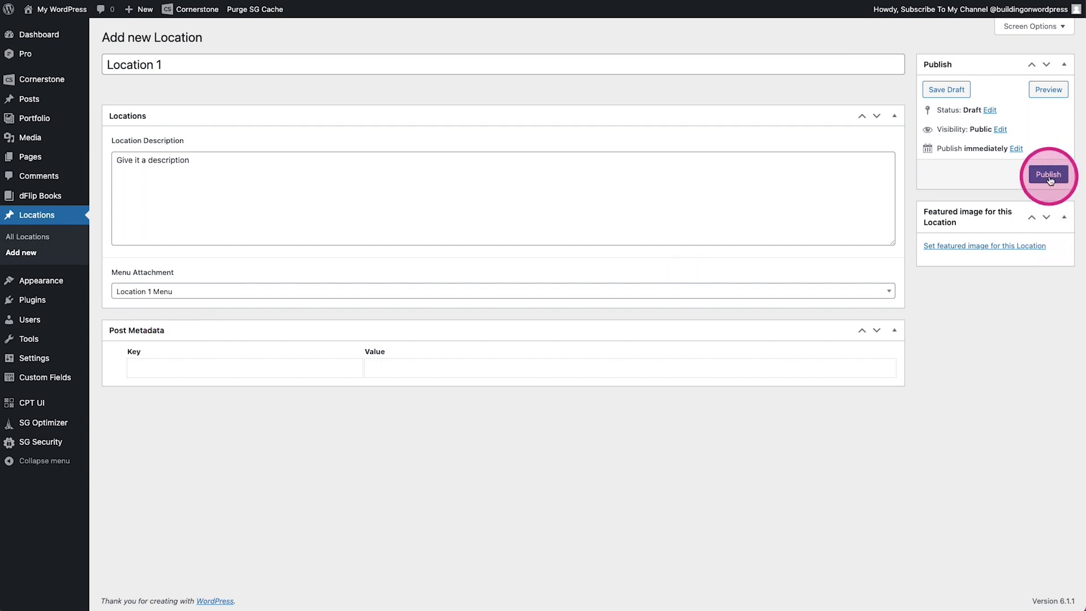
- Check the book's shortcode, publish Location 1, and view its public page
click(154, 195)
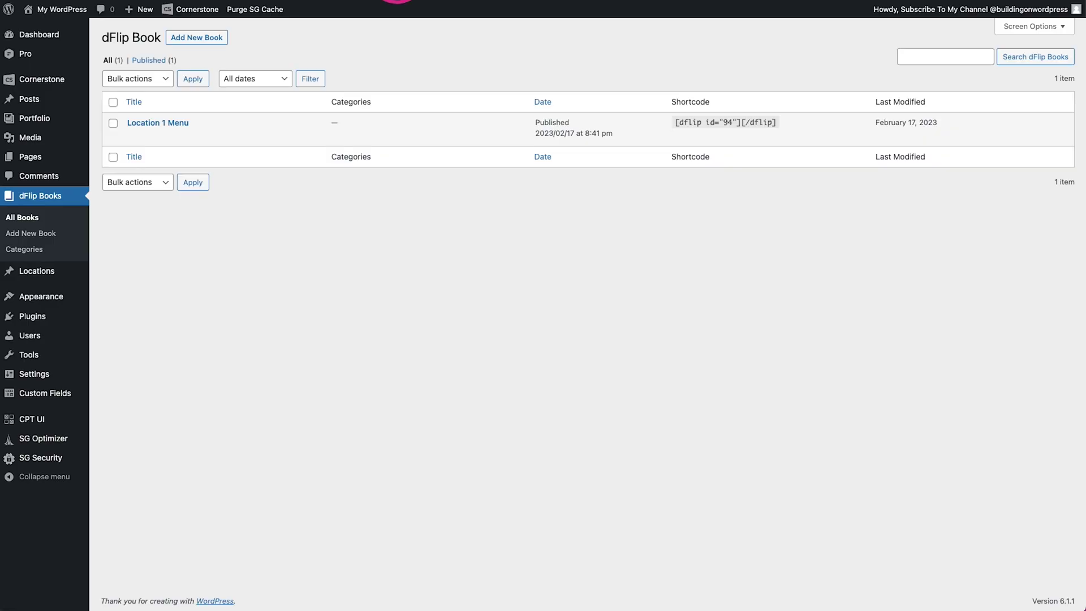
click(680, 131)
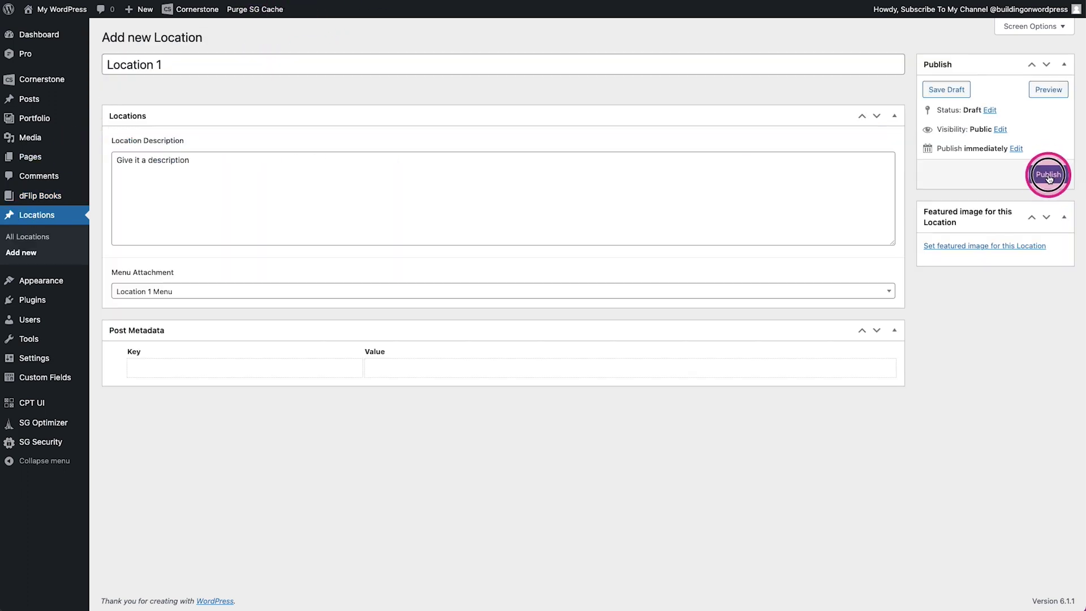
click(1047, 174)
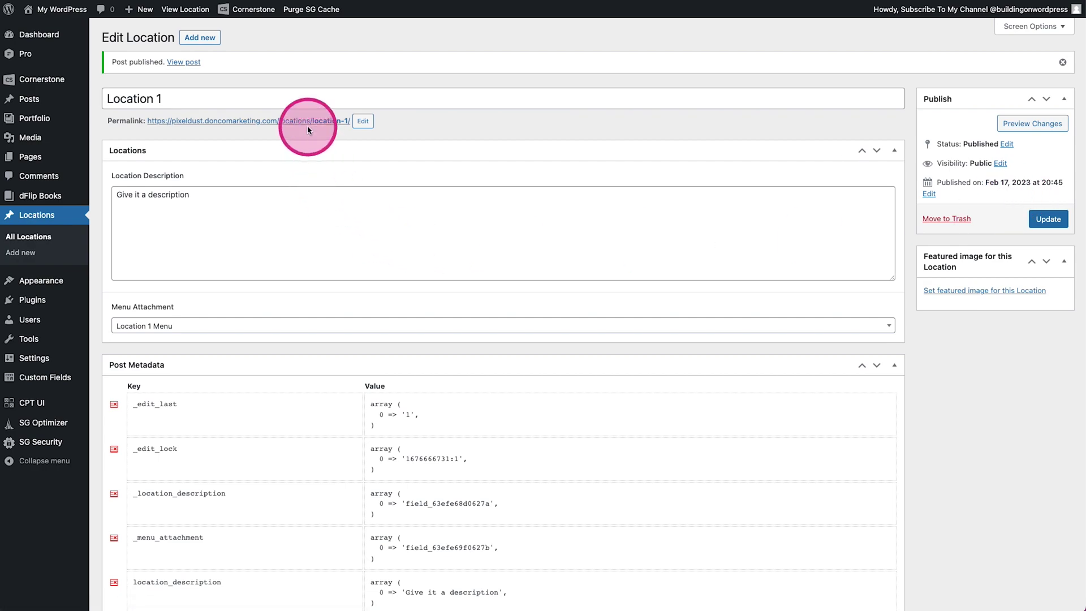
click(302, 121)
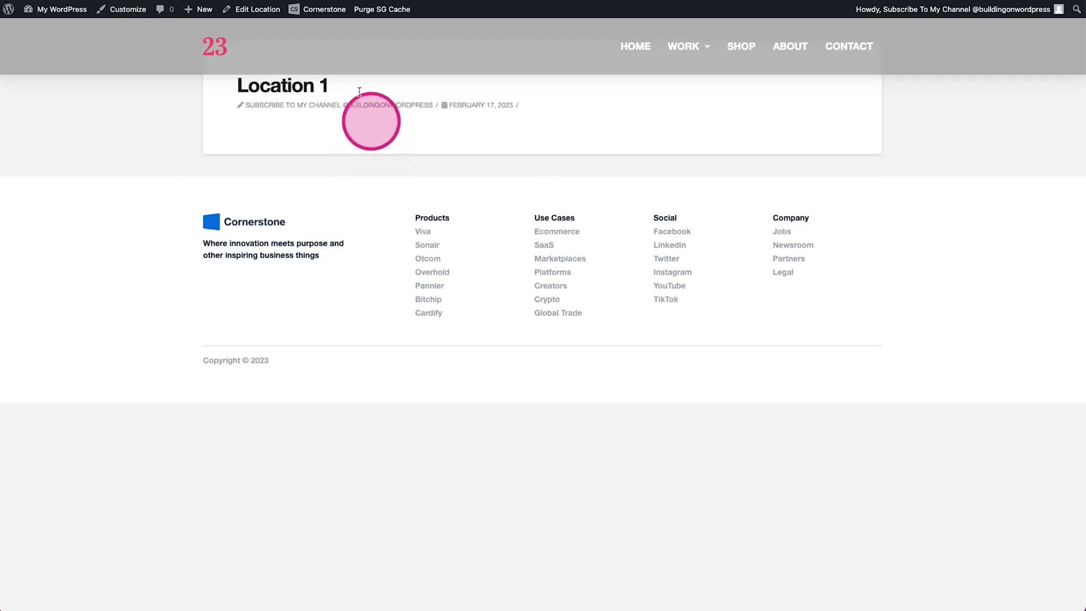
click(332, 10)
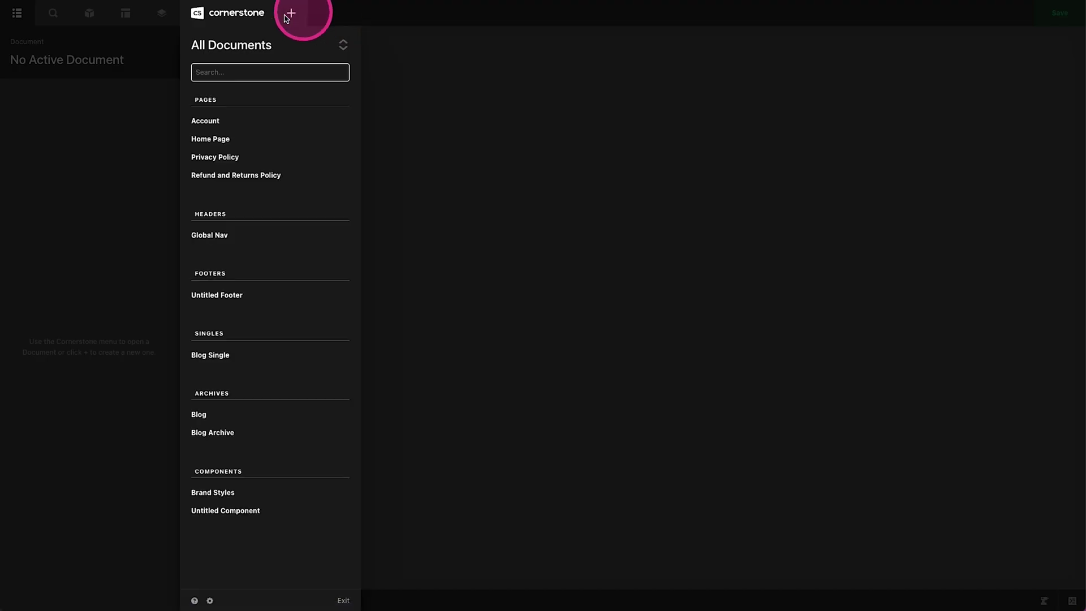
- Create a blank Single template with the condition Post Type is Location
click(291, 14)
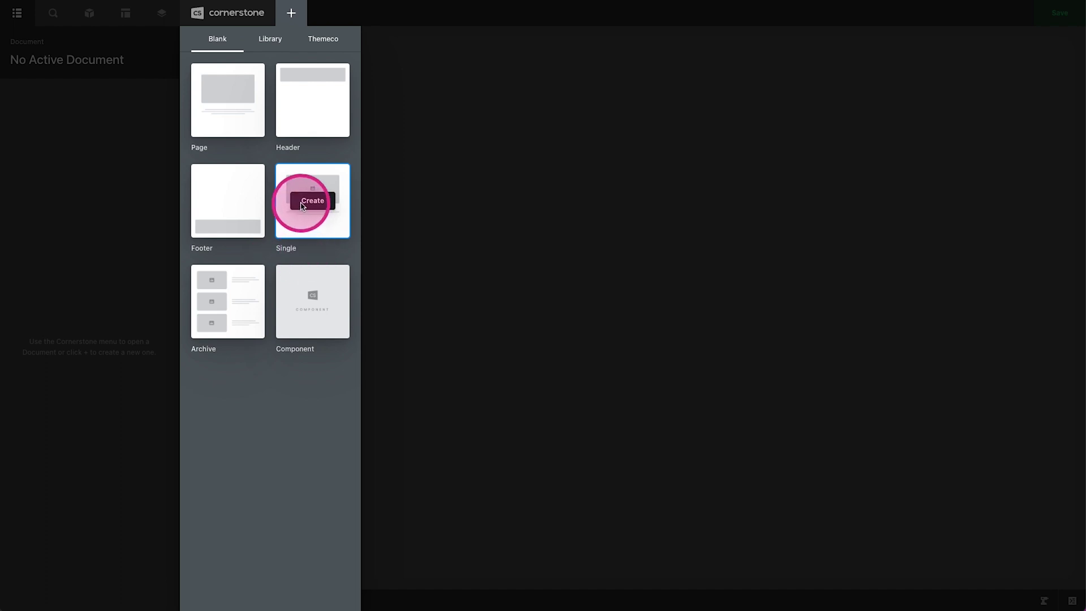
click(303, 205)
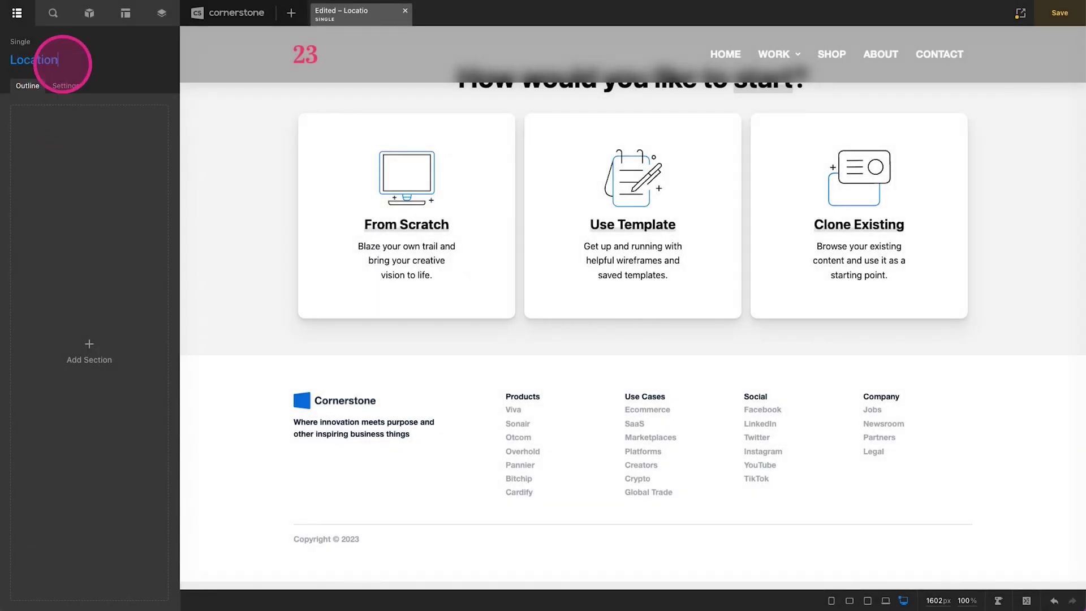
click(65, 85)
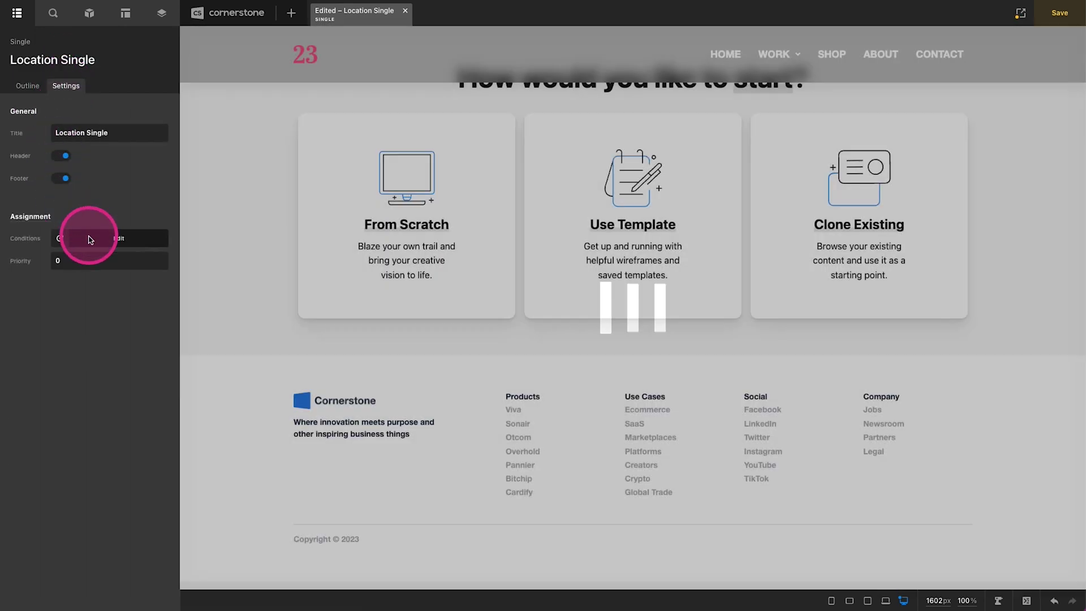
click(88, 239)
click(108, 202)
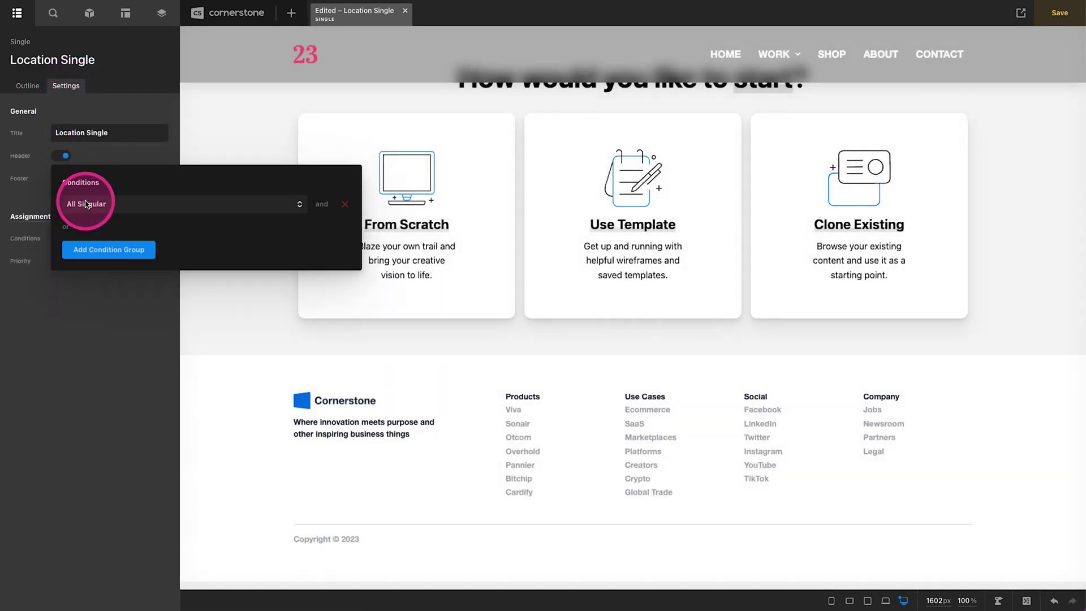
click(91, 204)
click(98, 263)
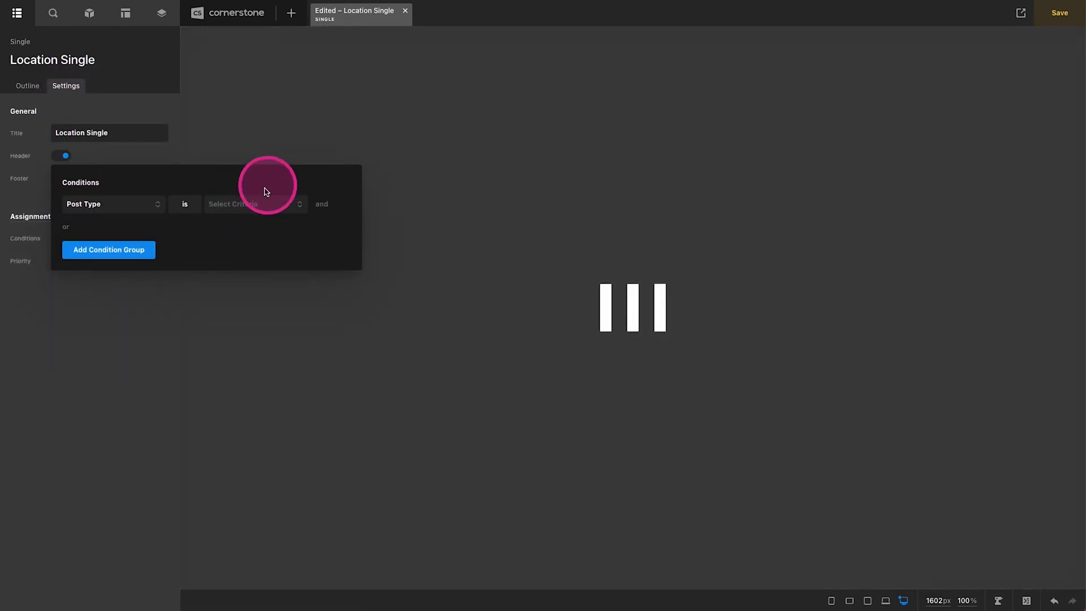
click(255, 205)
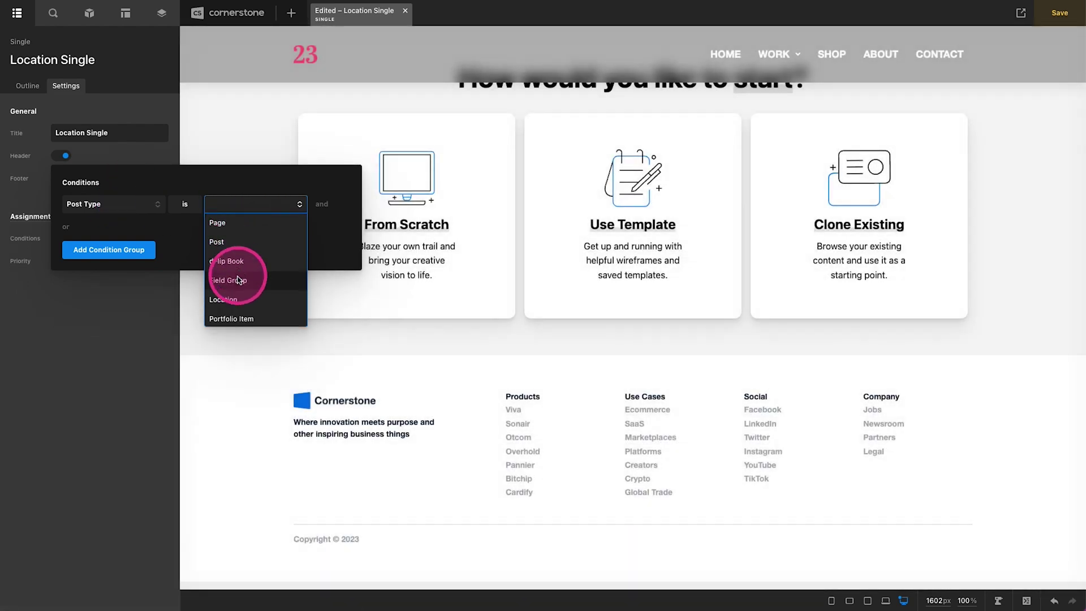
click(229, 299)
click(176, 302)
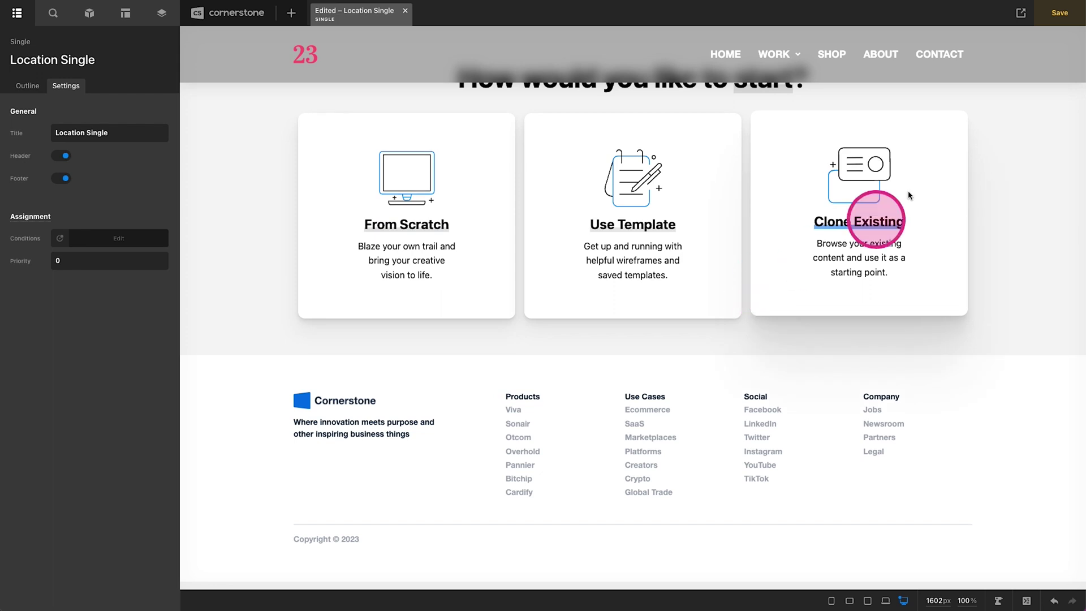
- Preview the template with the Location 1 entry
click(1020, 13)
click(940, 76)
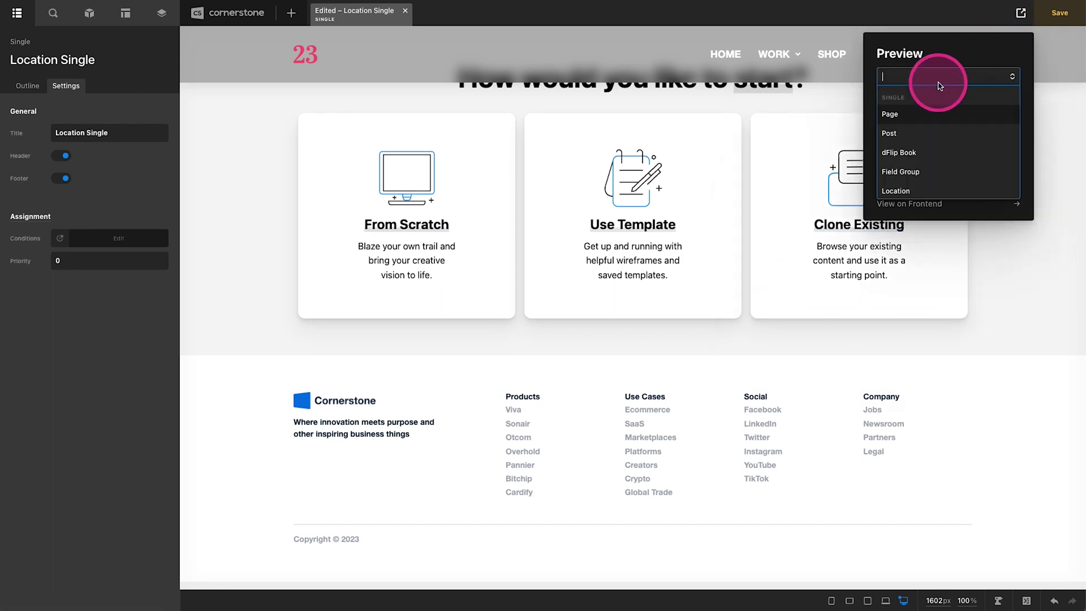
click(908, 190)
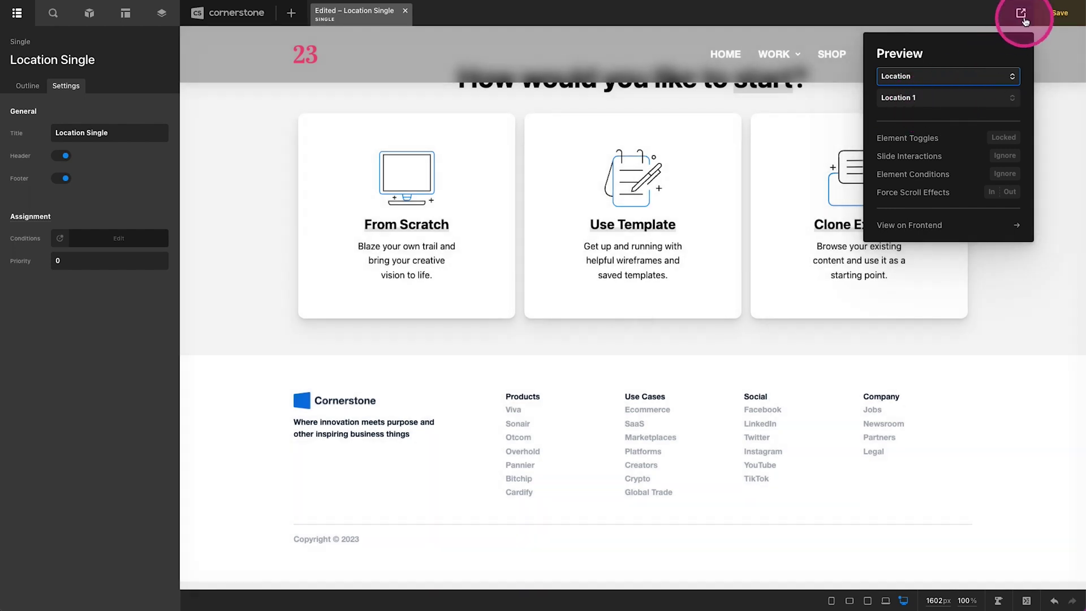
- Start the layout from scratch and give Section 1 a one-column layout
click(1020, 13)
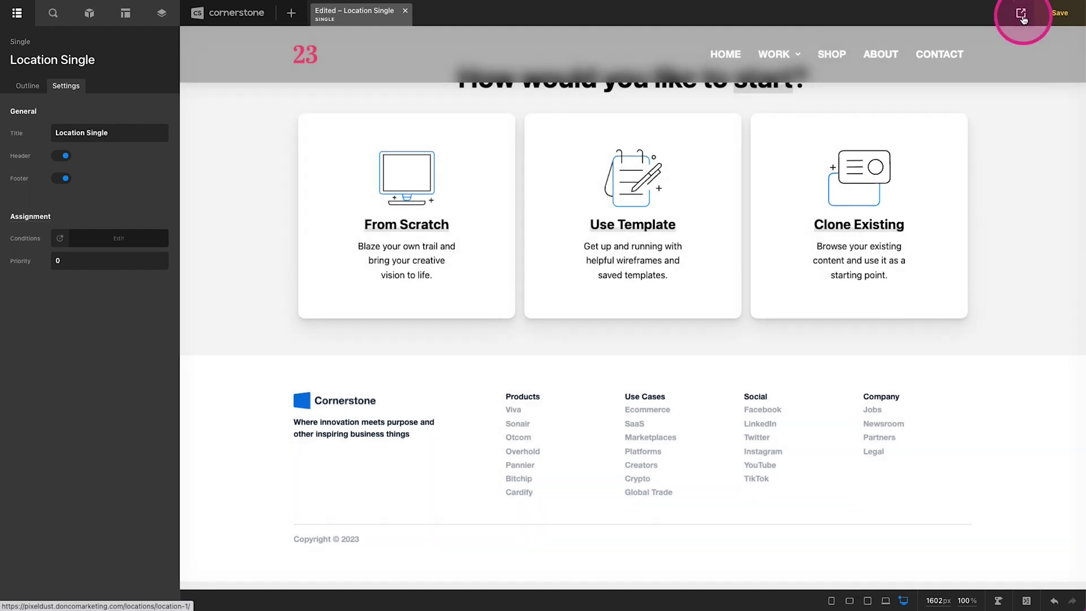
click(368, 218)
click(232, 184)
scroll(108, 283, down, 5)
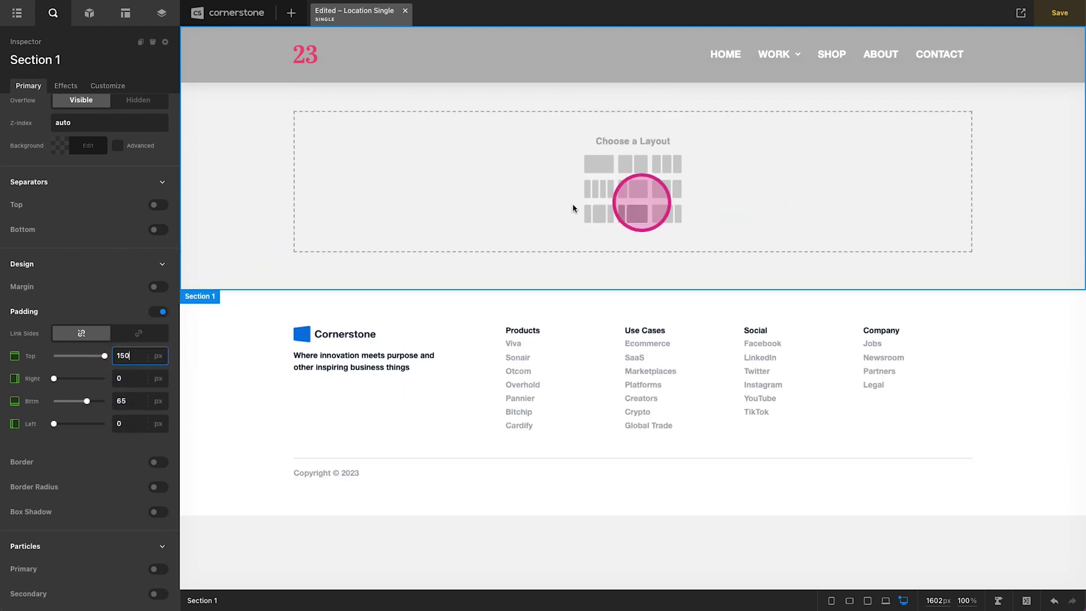
click(605, 167)
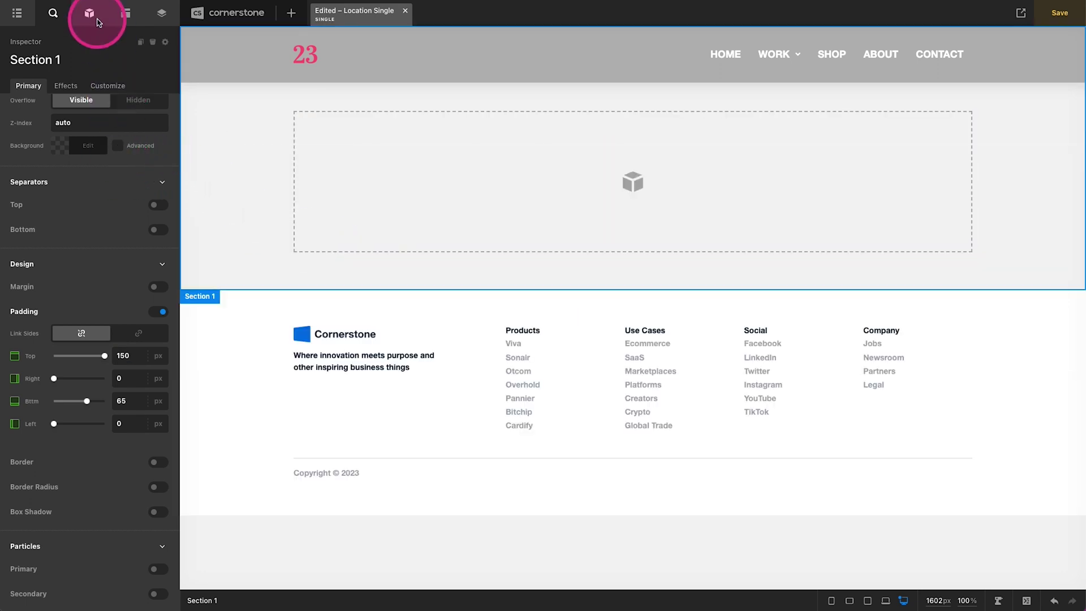
click(98, 22)
- Place The Title element into the empty column
text(t)
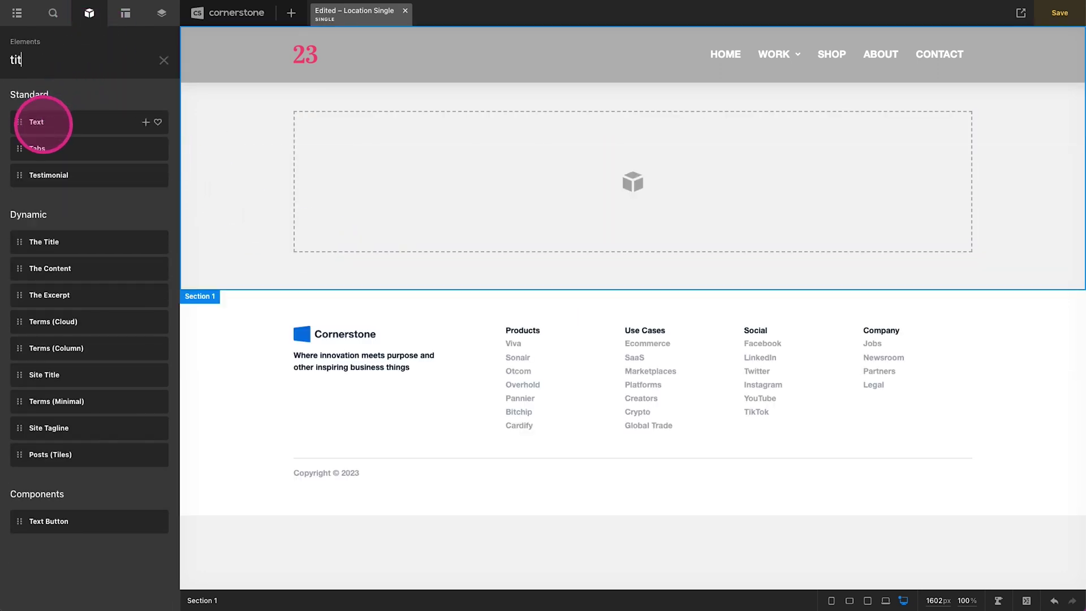
text(it)
drag(51, 126, 334, 161)
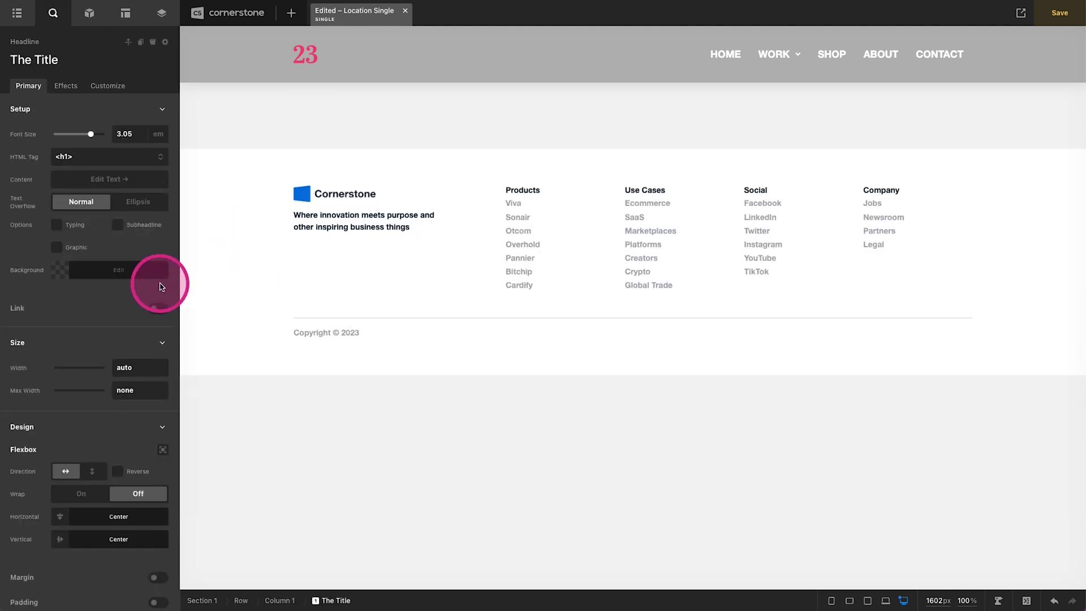
click(323, 124)
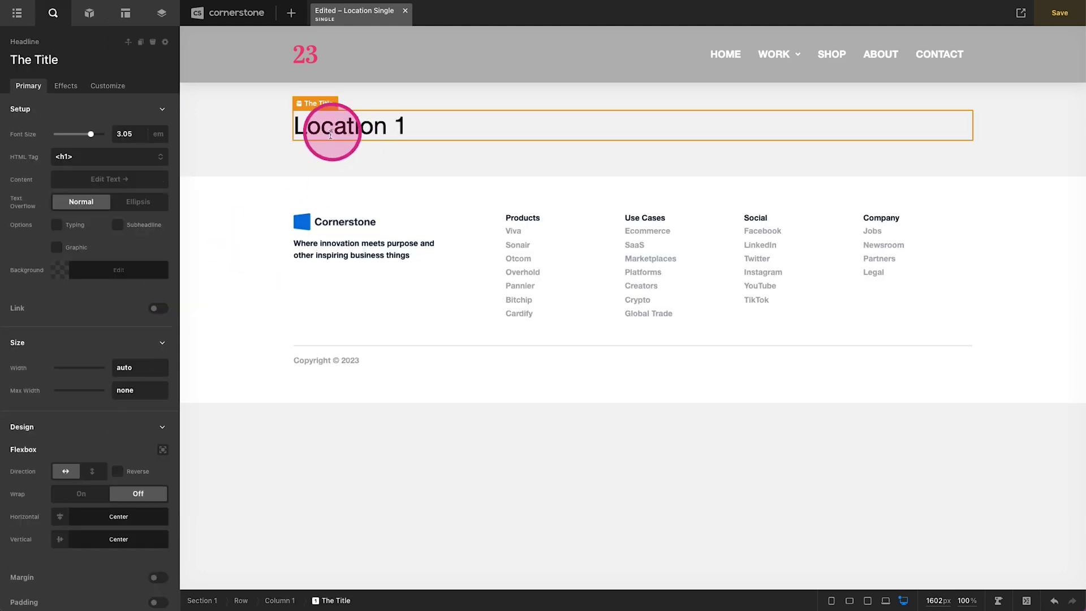
- Add a Text element whose content is the ACF Location Description field
click(94, 18)
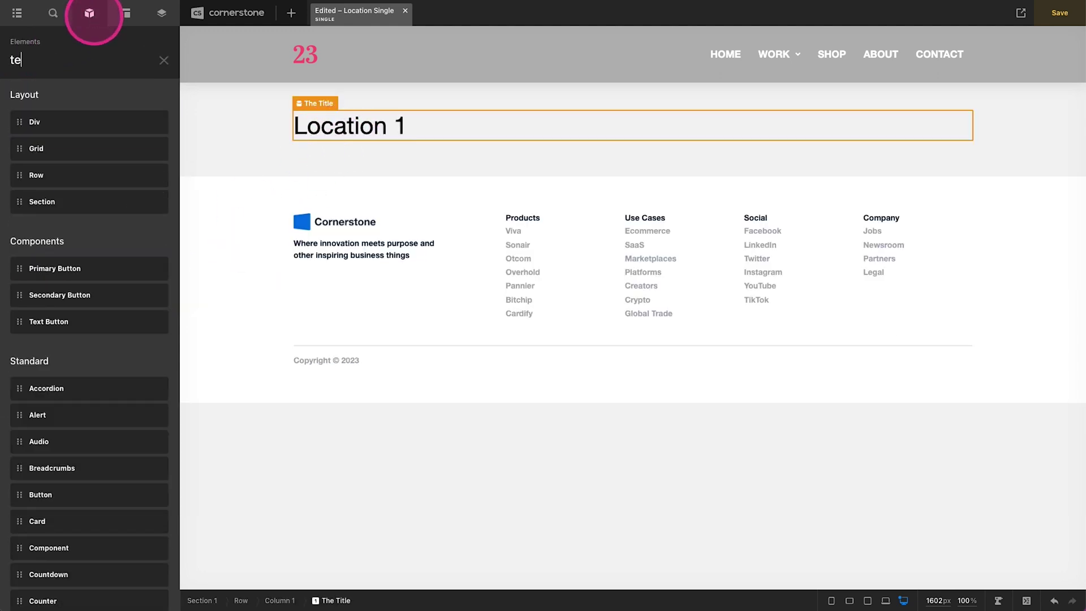
drag(61, 121, 385, 138)
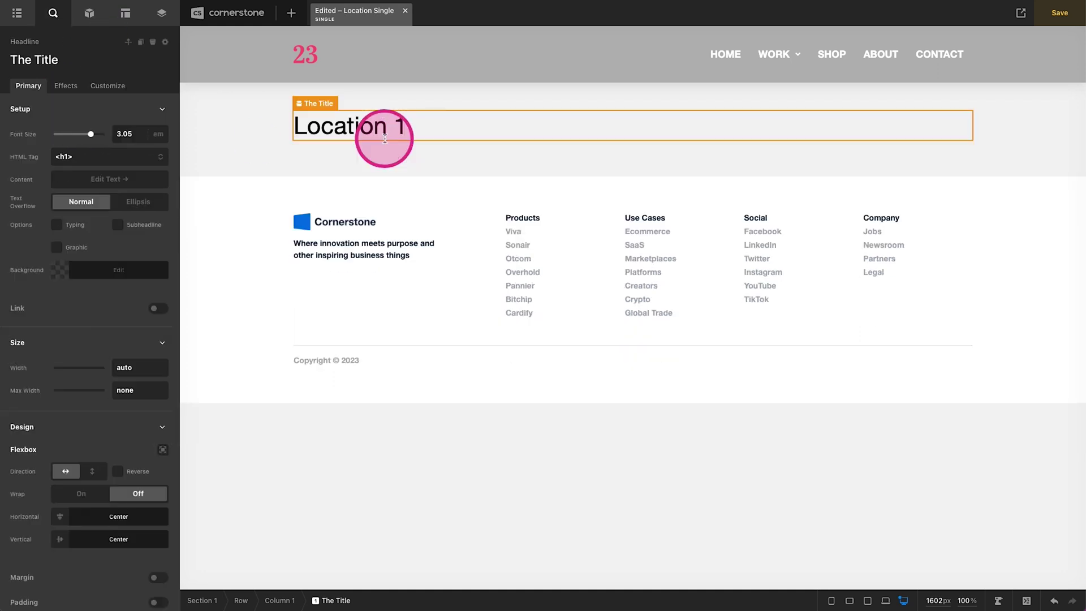
click(160, 164)
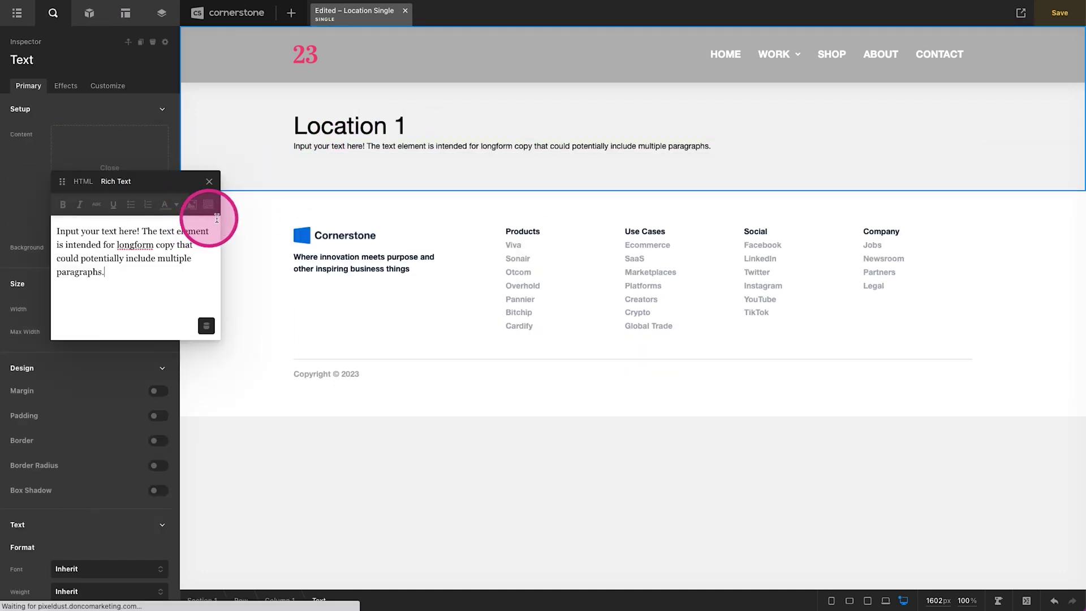
key(ctrl+a)
key(BackSpace)
click(205, 326)
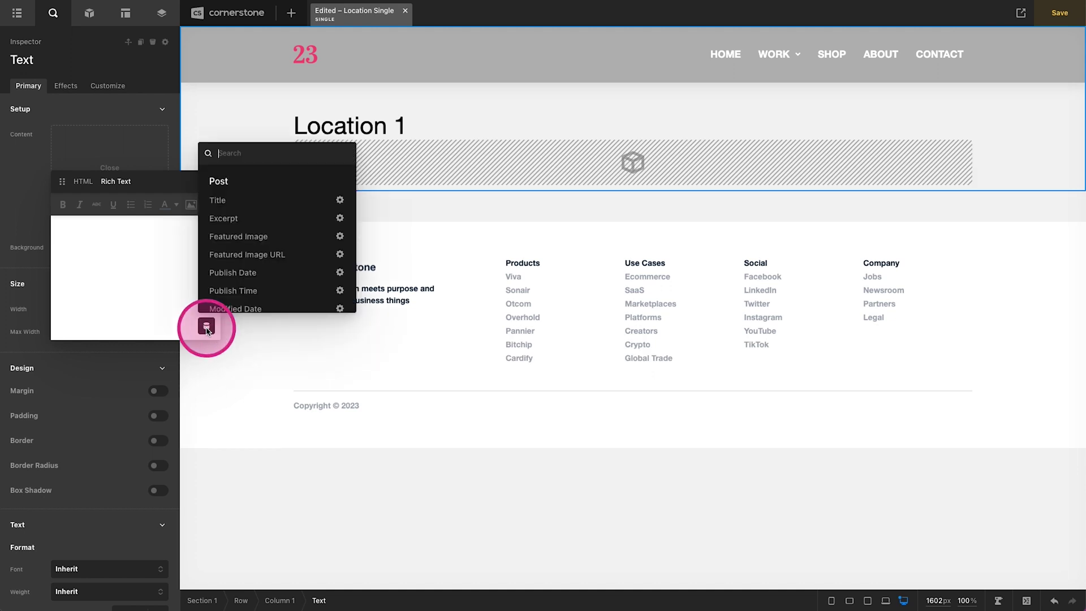
text(acf)
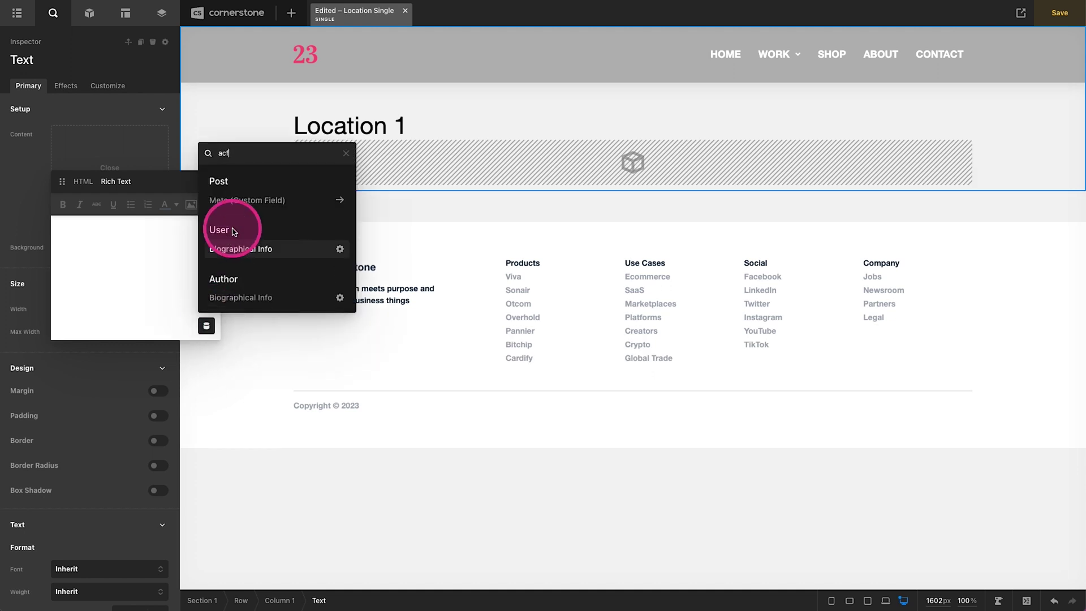
scroll(229, 240, down, 2)
click(229, 272)
click(255, 201)
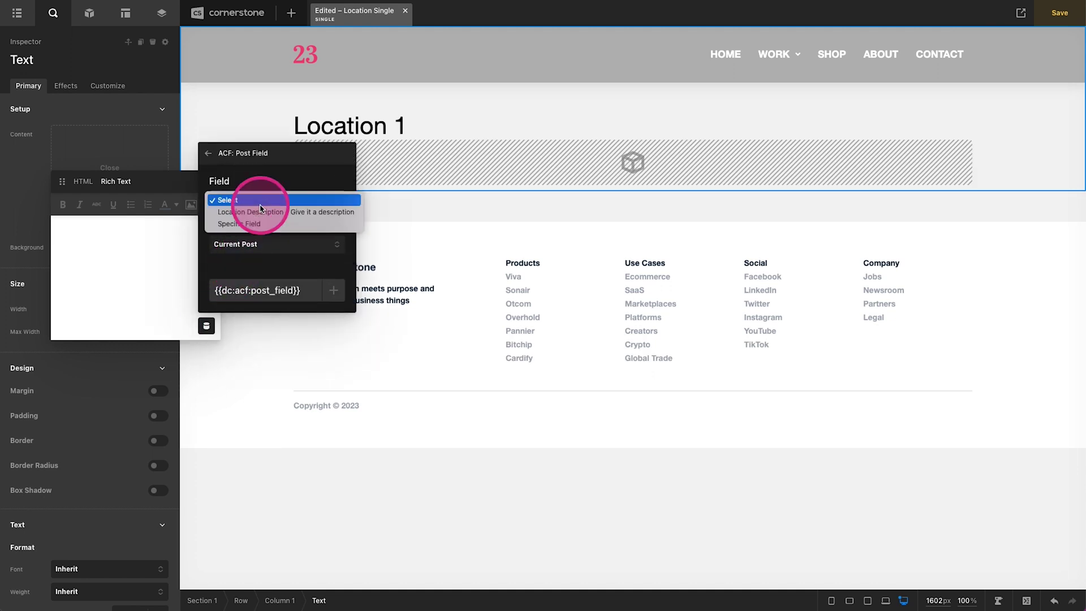
click(256, 213)
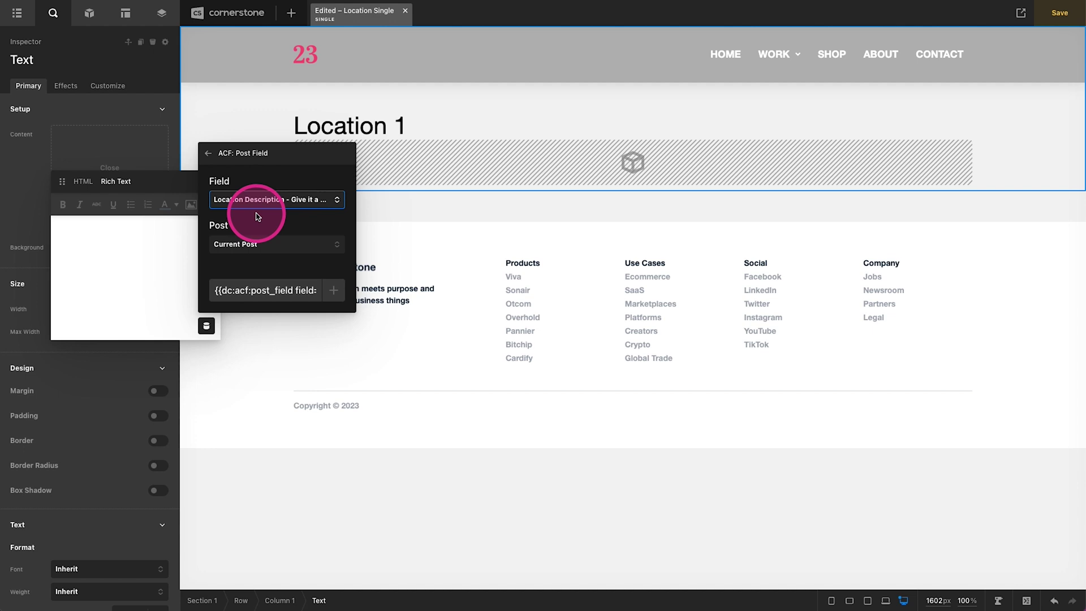
click(332, 291)
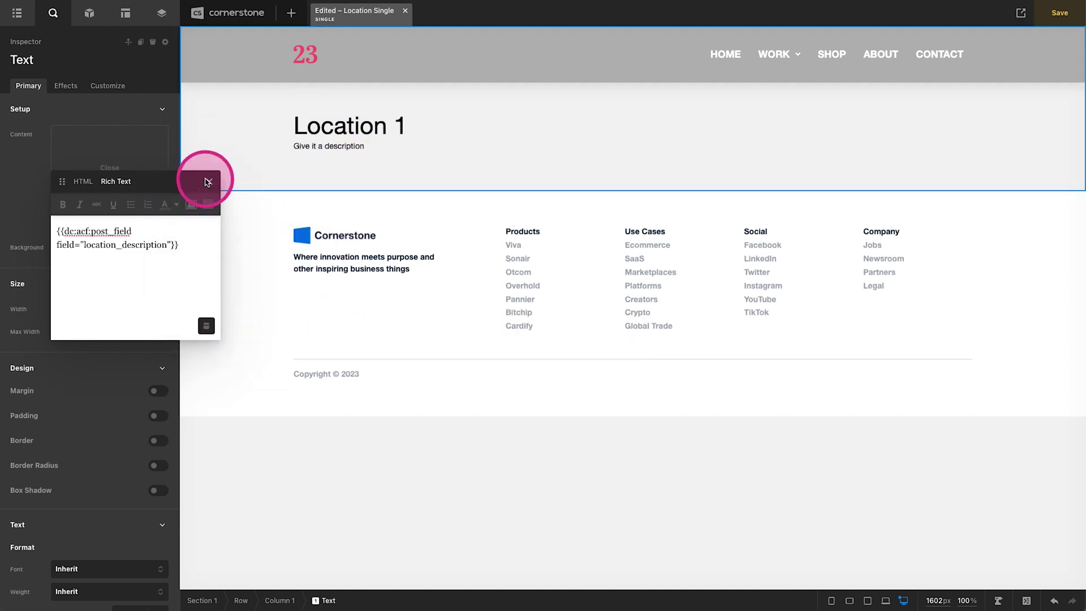
click(208, 182)
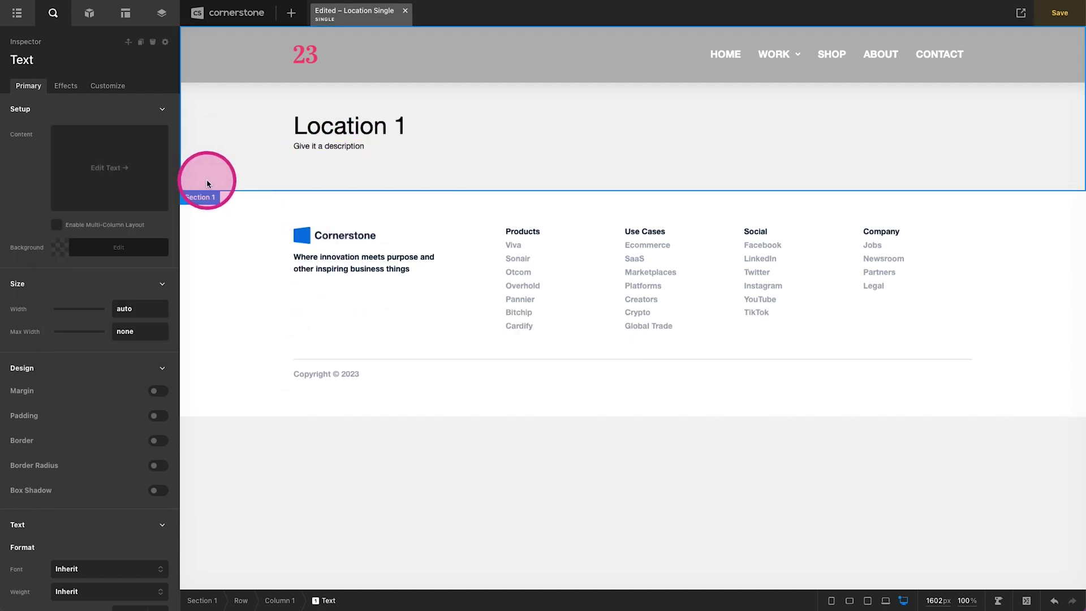
- Turn on margins for the first row and give it a 4em bottom margin
click(253, 187)
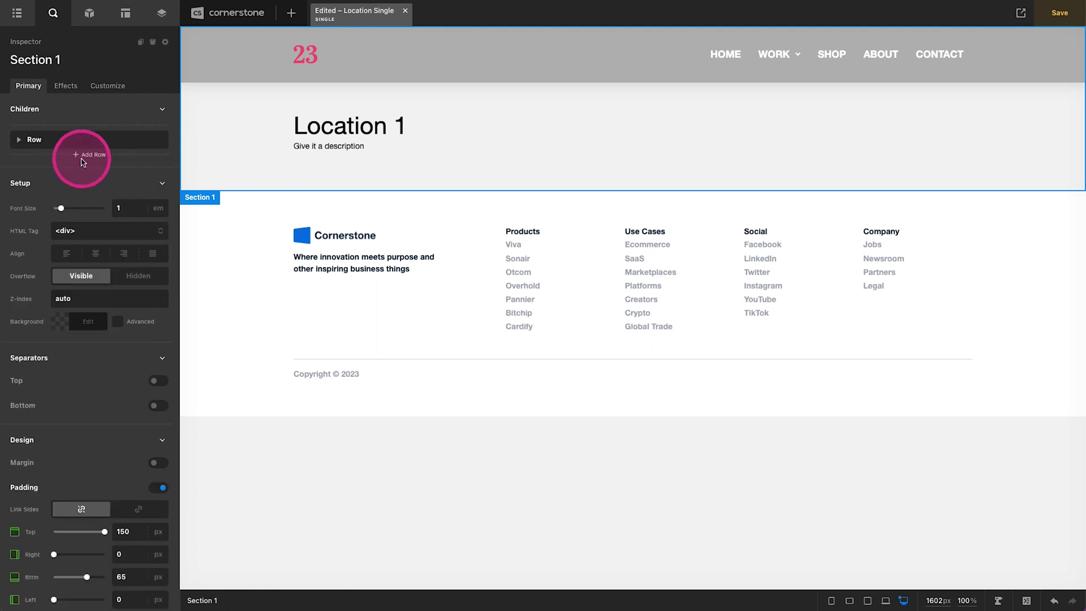
click(124, 141)
scroll(150, 393, down, 8)
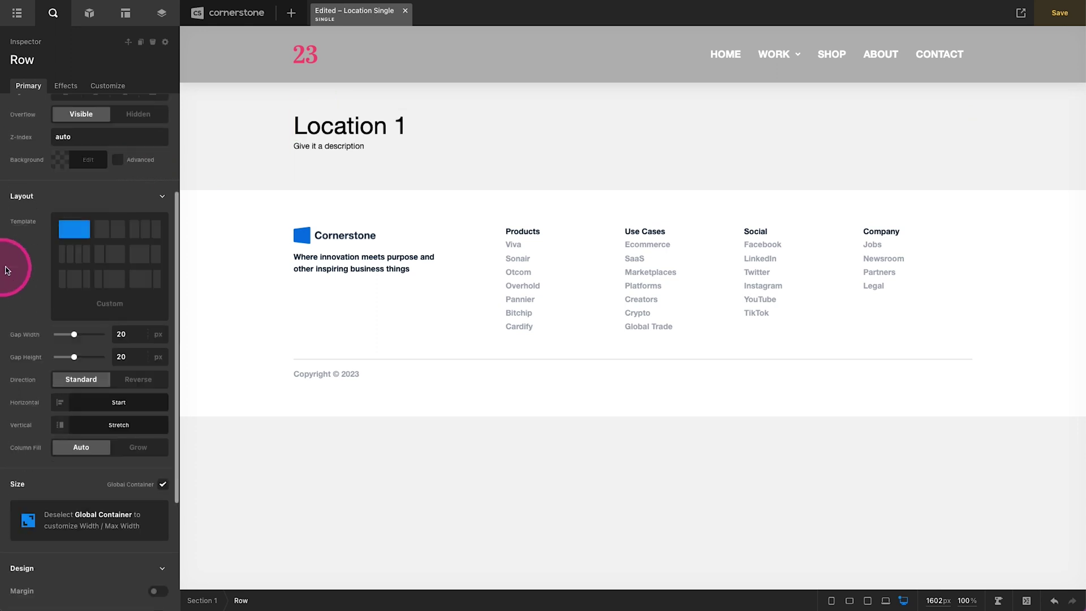
click(153, 415)
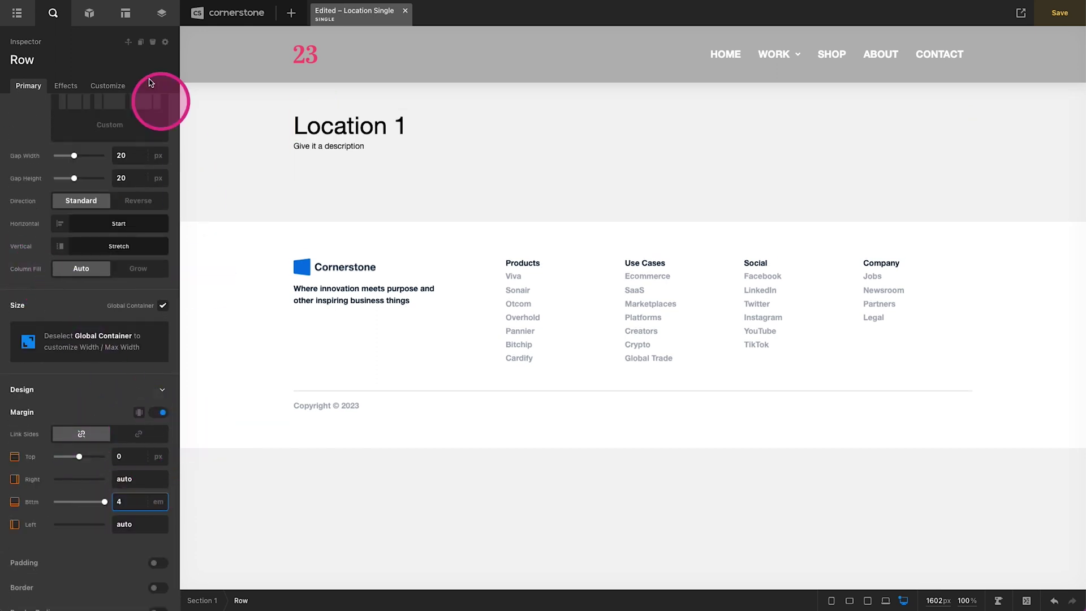
scroll(142, 113, up, 10)
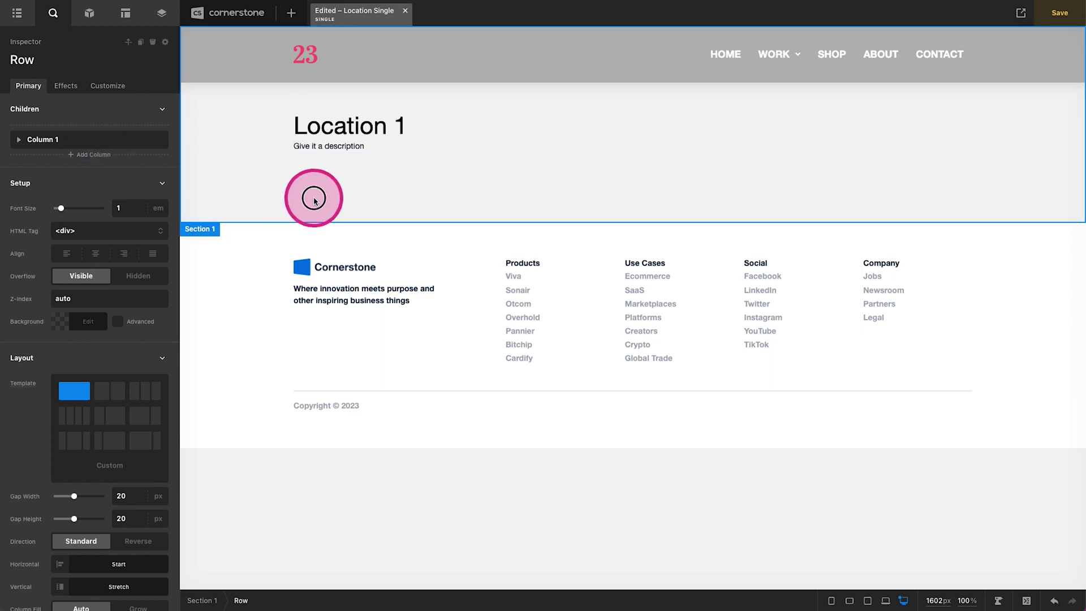
- Add a second single-column row to Section 1 and select its Column 1
click(314, 197)
click(95, 157)
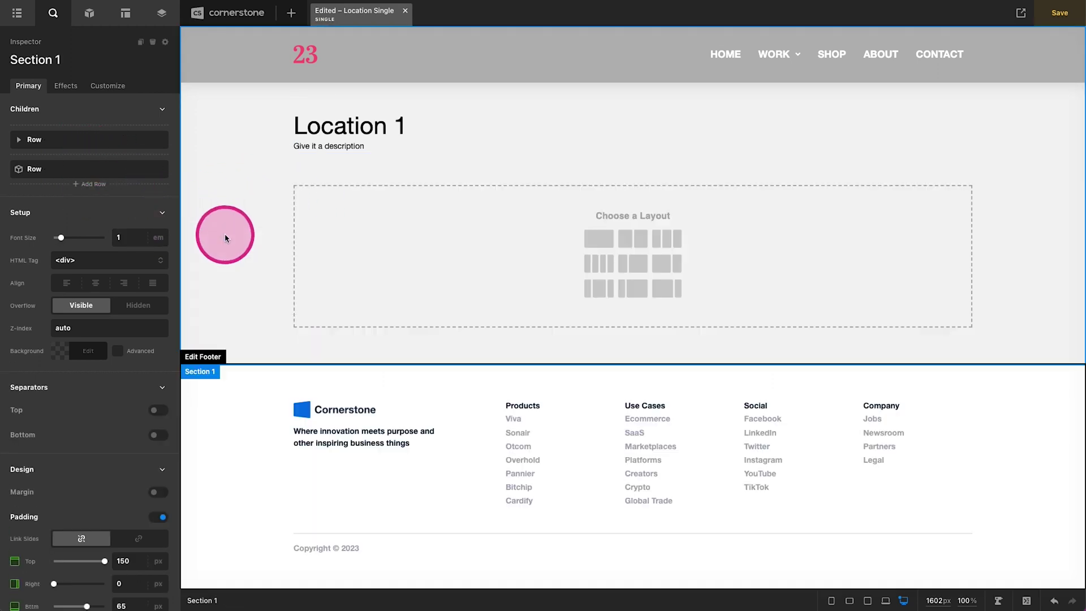
click(606, 242)
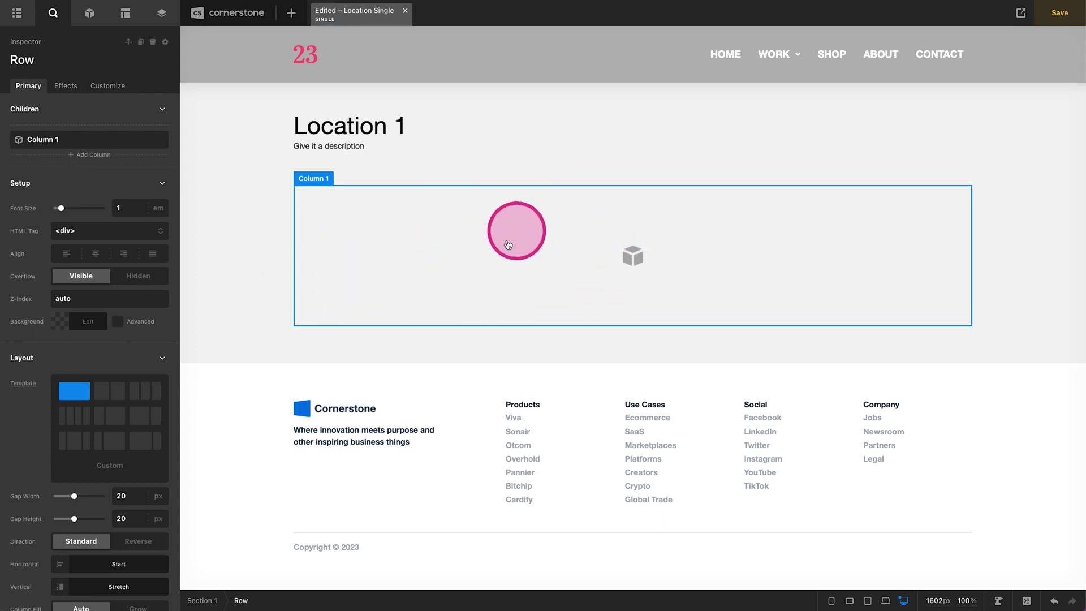
click(384, 247)
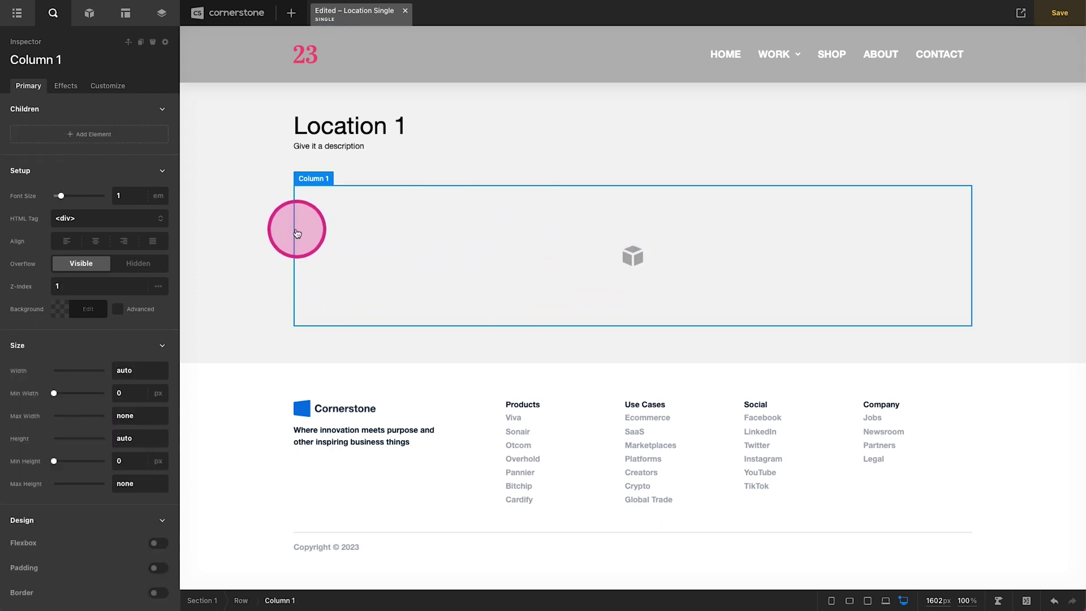
- Make the new row a looper provider with Dynamic Content as its source
click(291, 234)
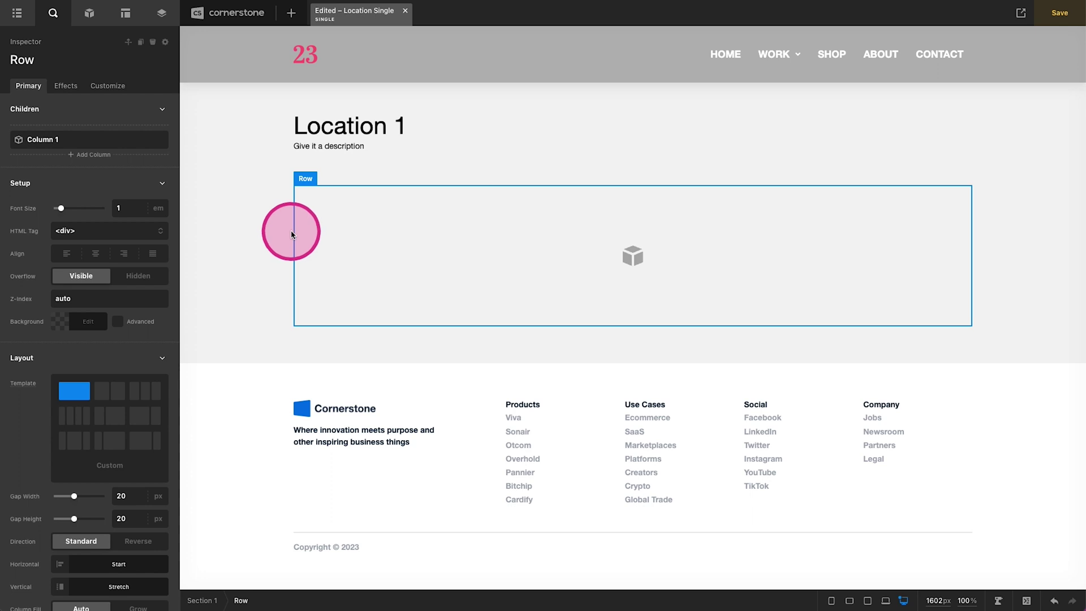
click(97, 88)
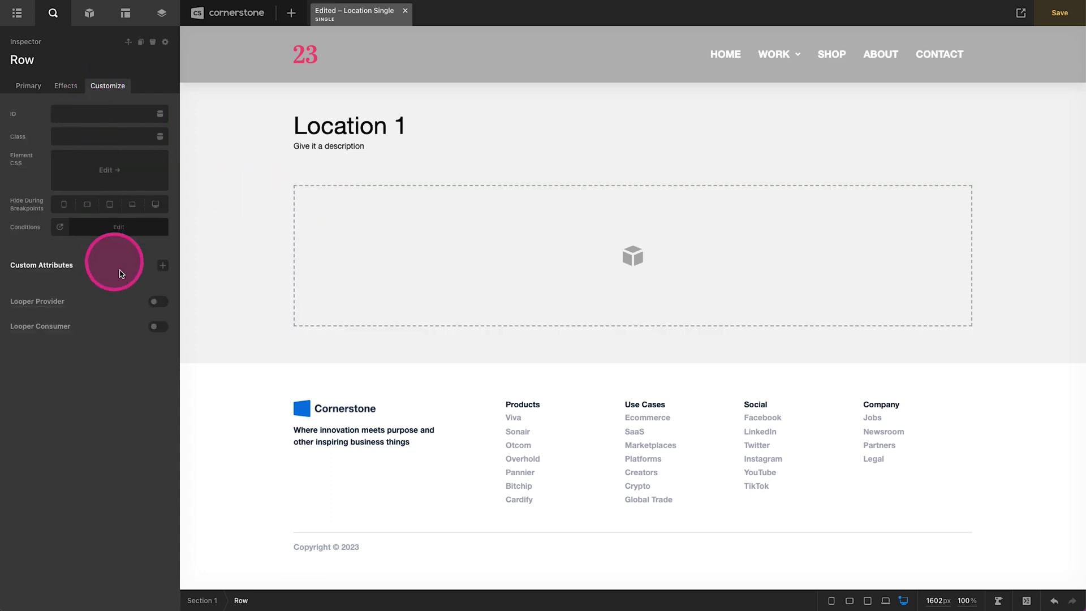
click(159, 302)
scroll(189, 217, down, 3)
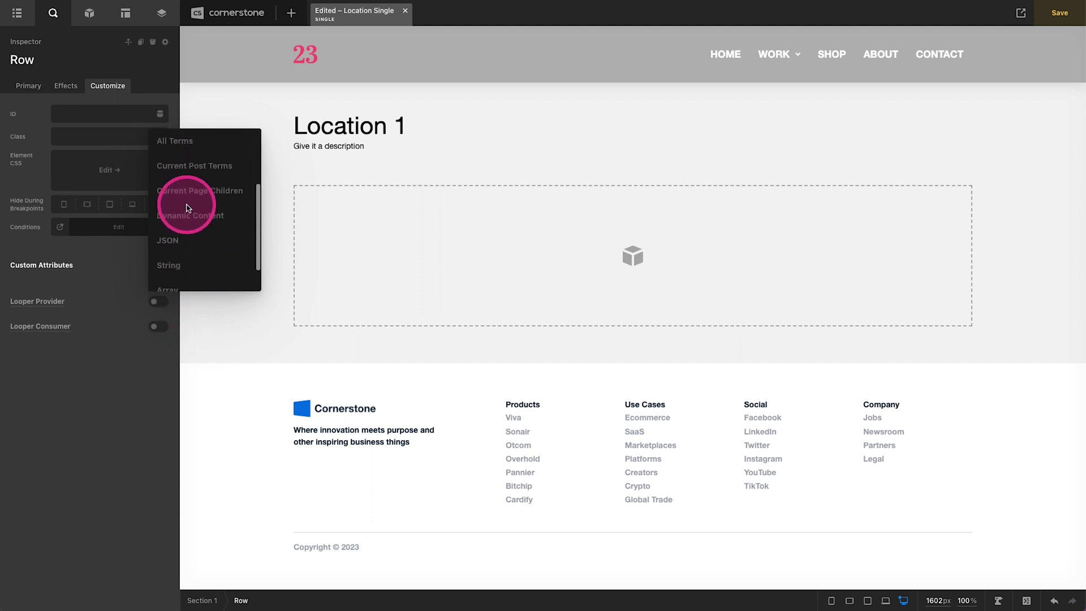
click(189, 194)
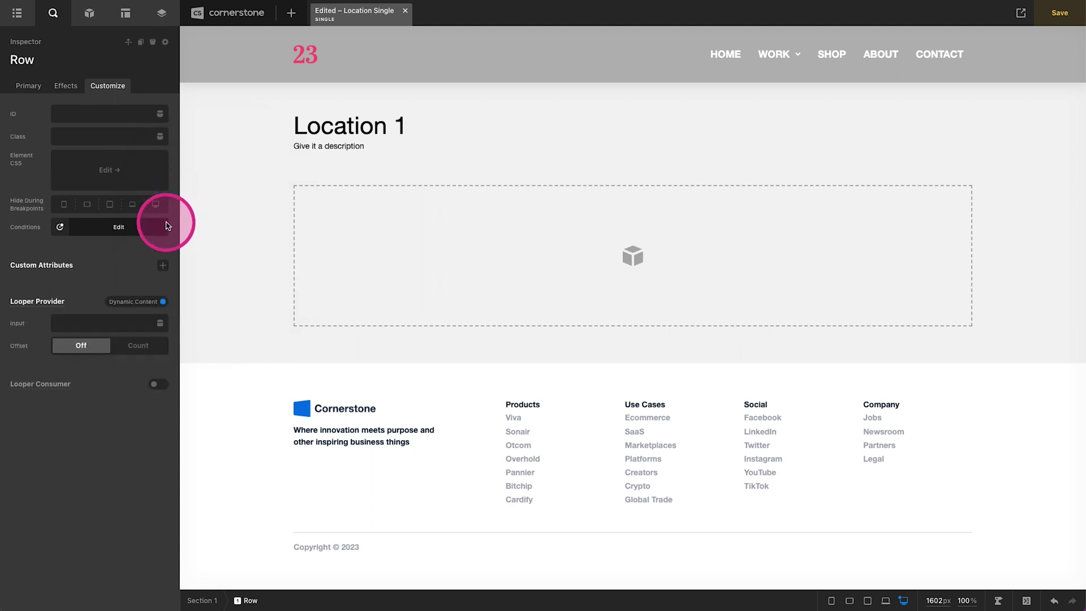
click(141, 346)
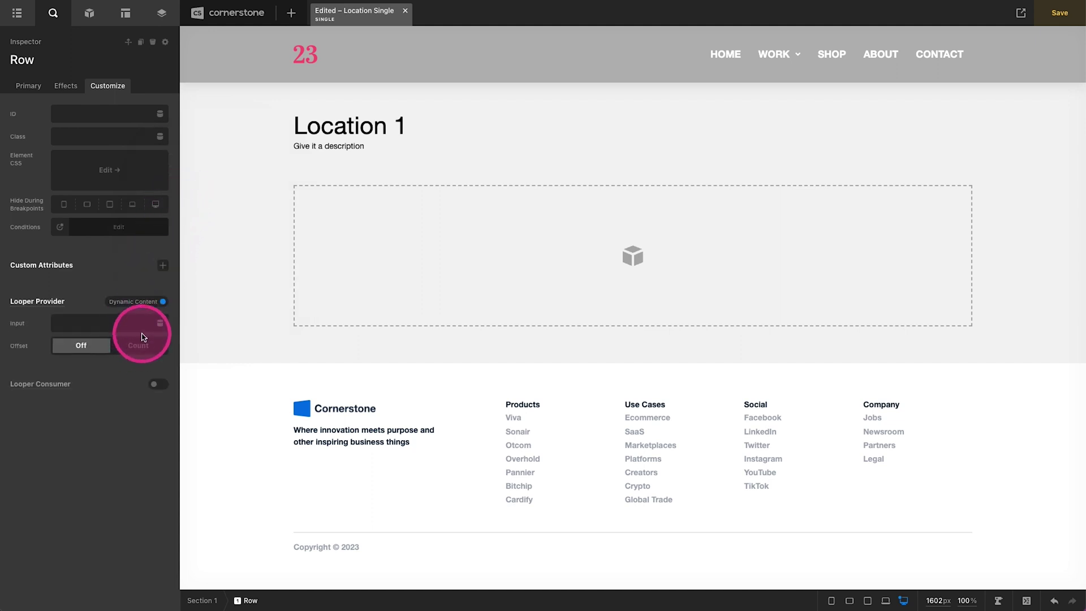
- Set the looper input to the ACF post field Menu Attachment (Post Object)
click(160, 323)
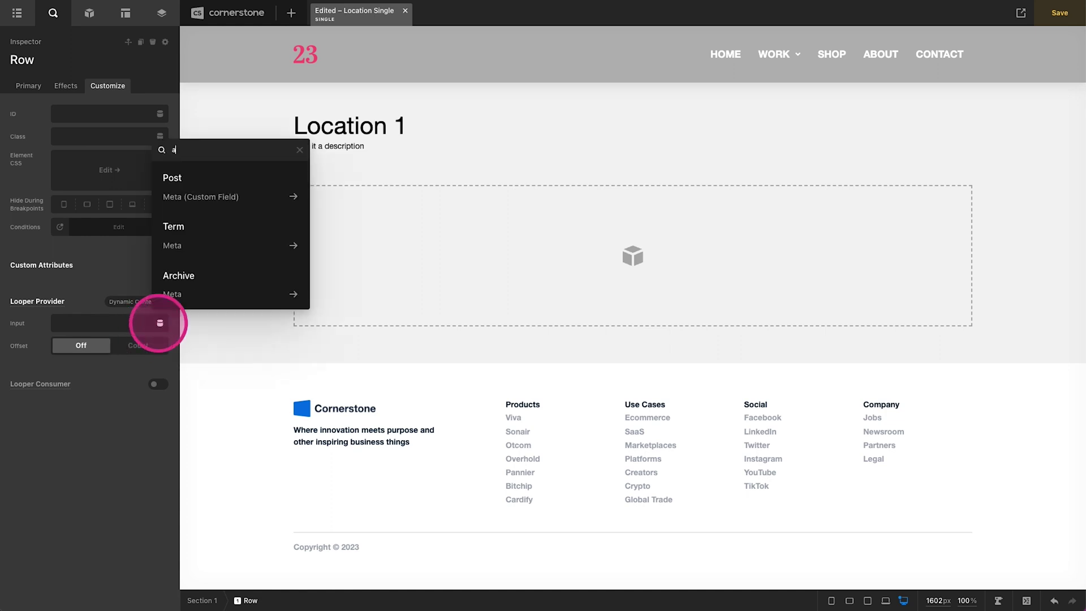
click(192, 245)
click(192, 196)
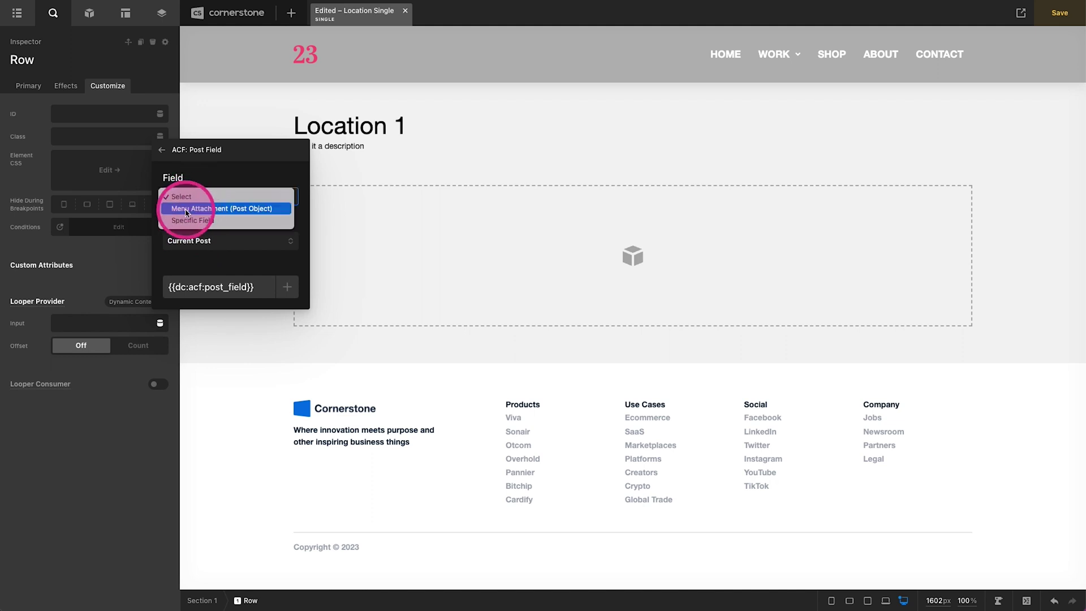
click(219, 209)
click(287, 288)
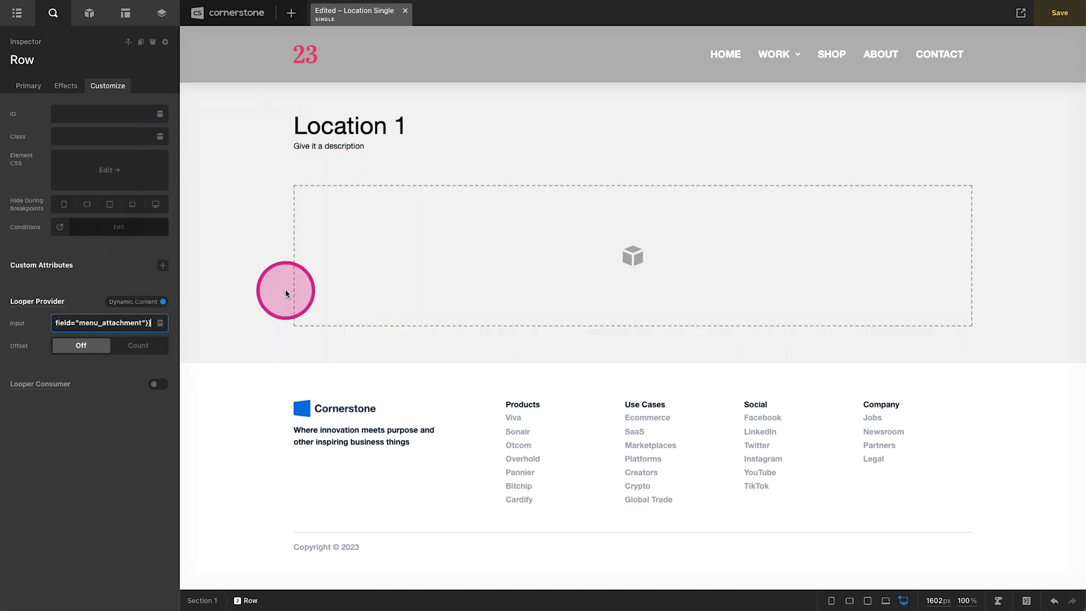
- Make Column 1 of the looped row a looper consumer
click(354, 228)
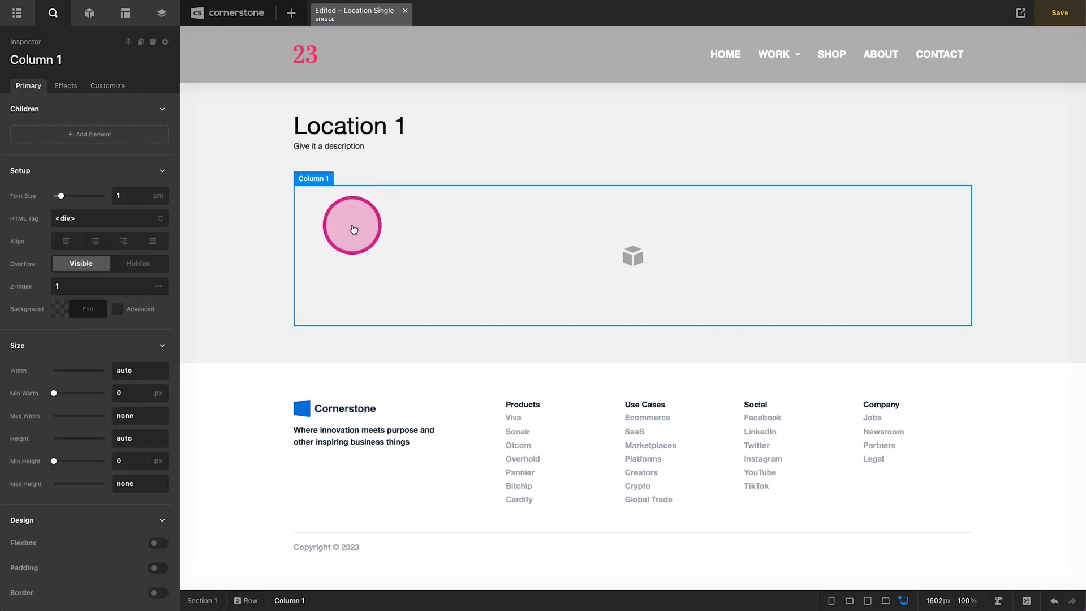
click(105, 85)
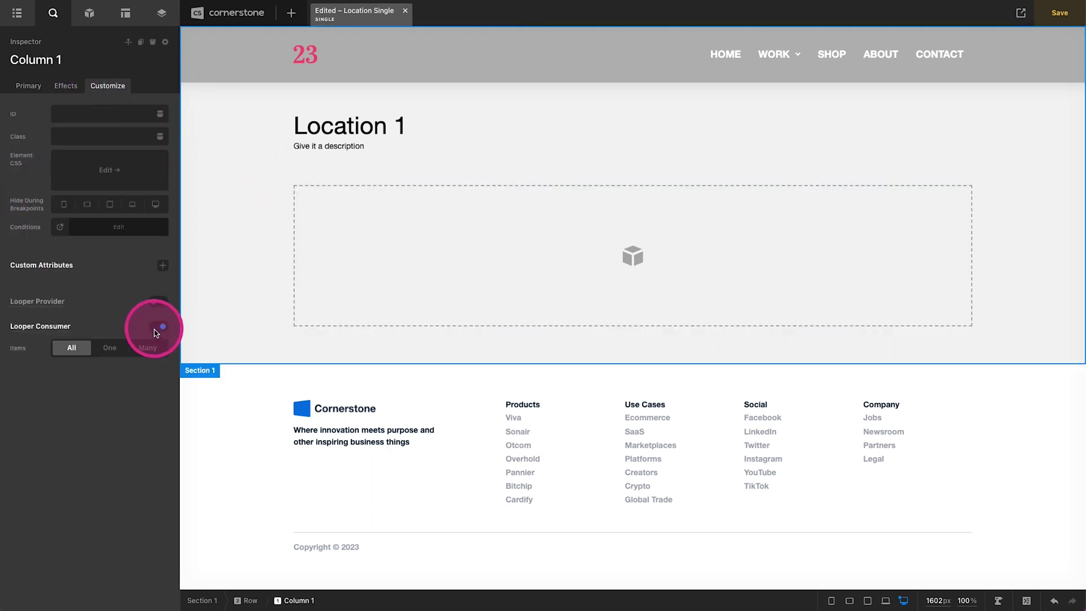
click(351, 242)
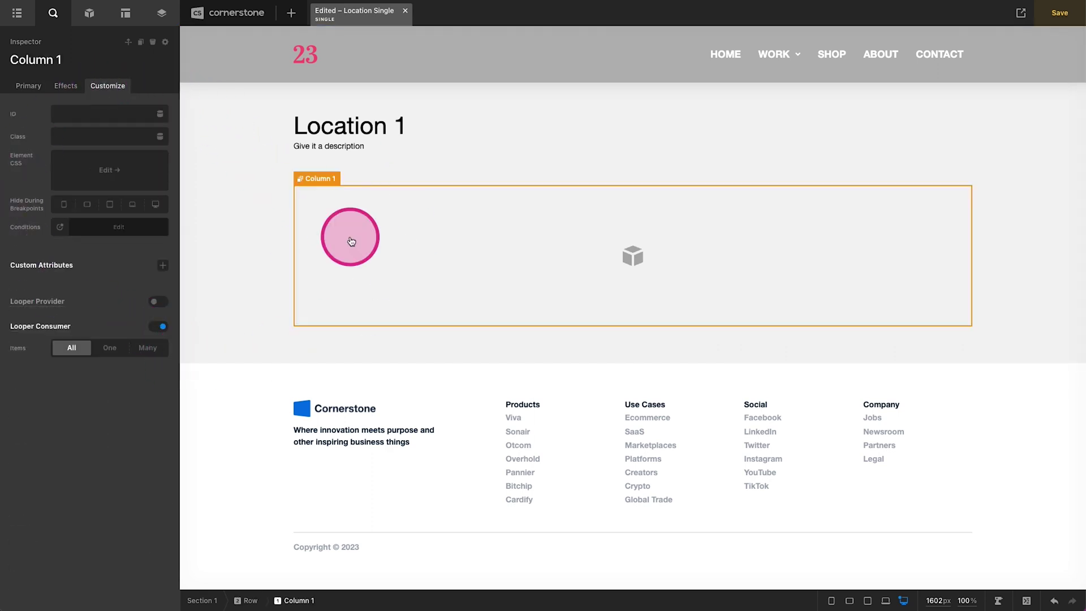
- Add a Text element into Column 1 and clear its placeholder text
click(88, 14)
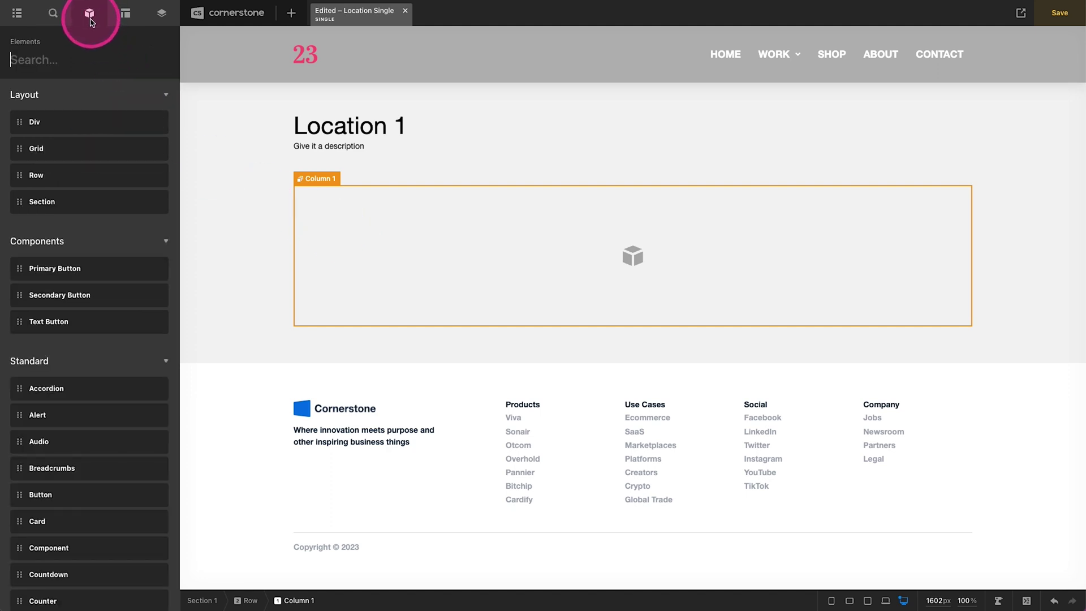
text(text)
drag(53, 121, 362, 248)
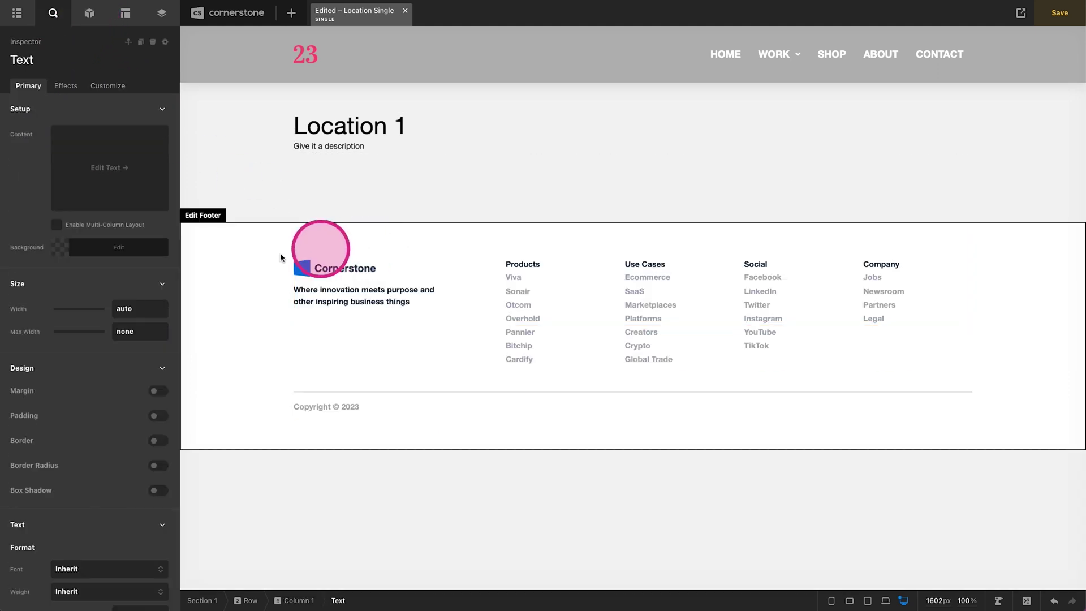
click(136, 195)
key(ctrl+a)
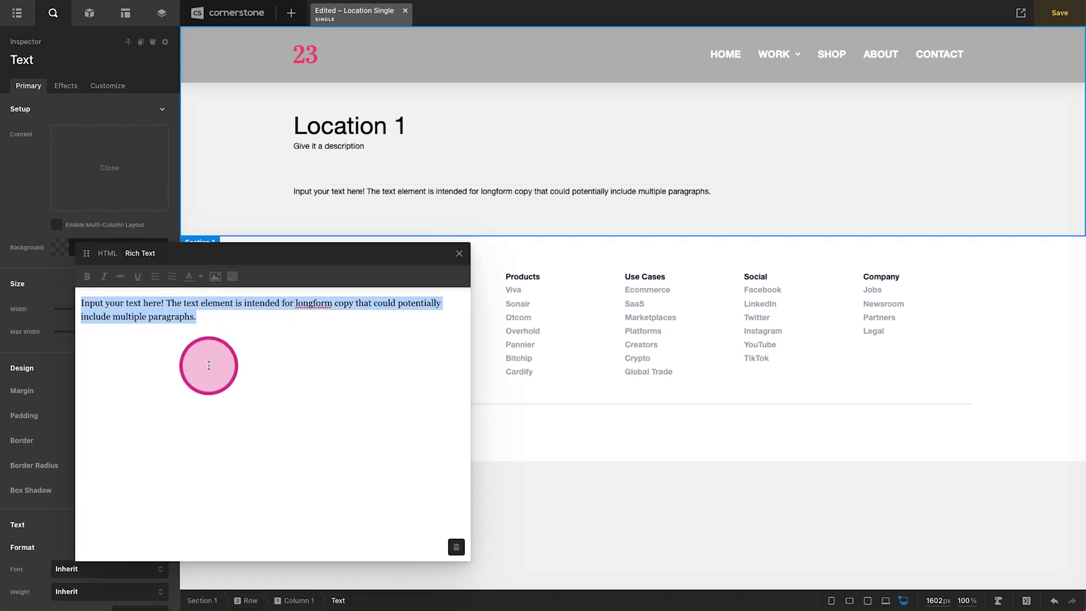
key(BackSpace)
- Enter {{dc:looper:debug_consumer}} in HTML view to dump the attached post's data, ID 94
click(107, 252)
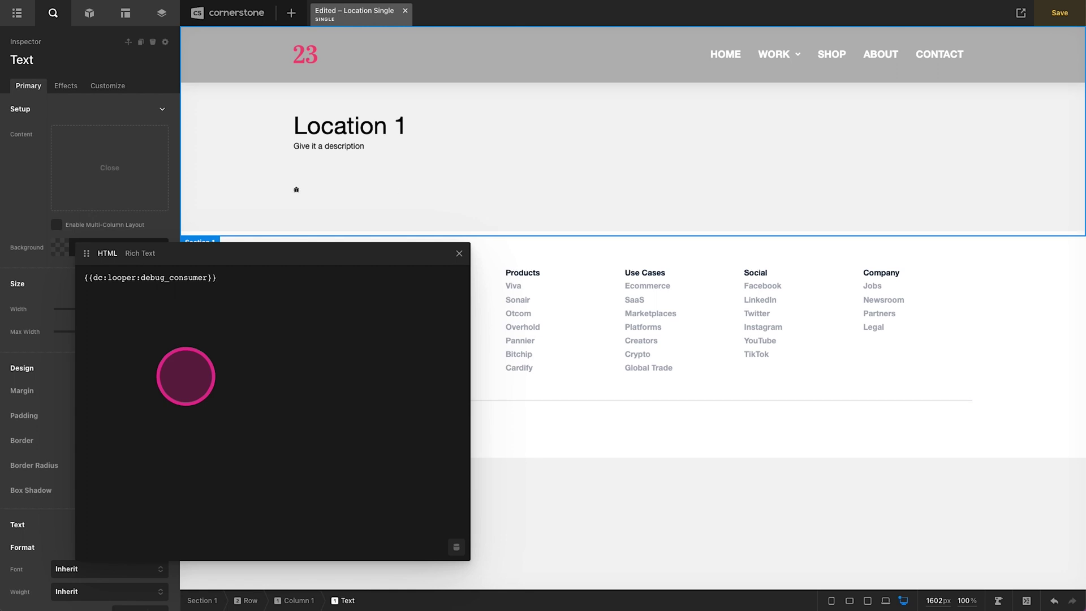
click(458, 253)
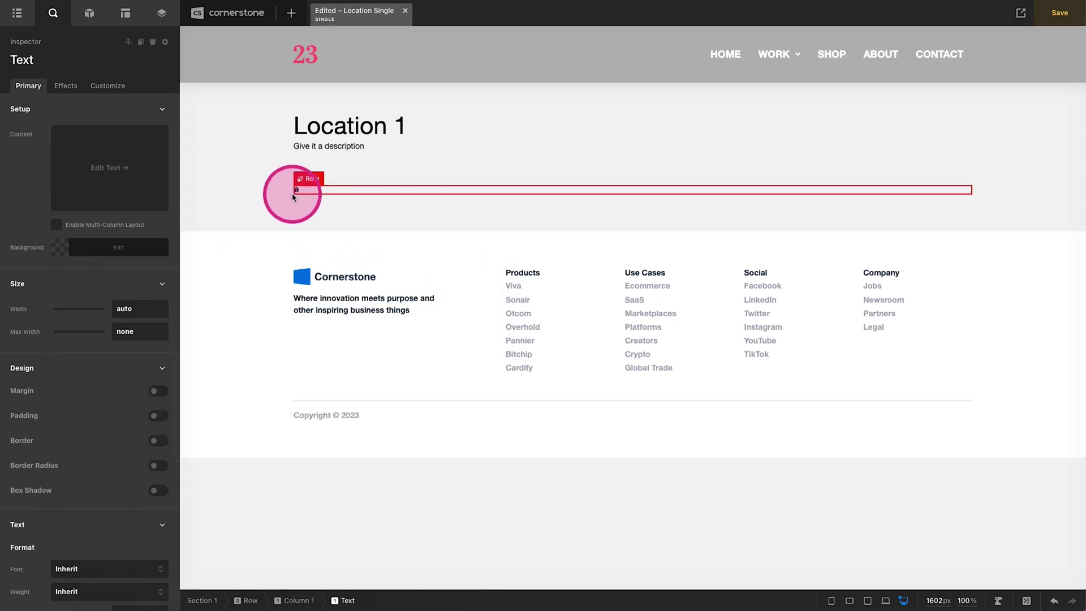
click(296, 191)
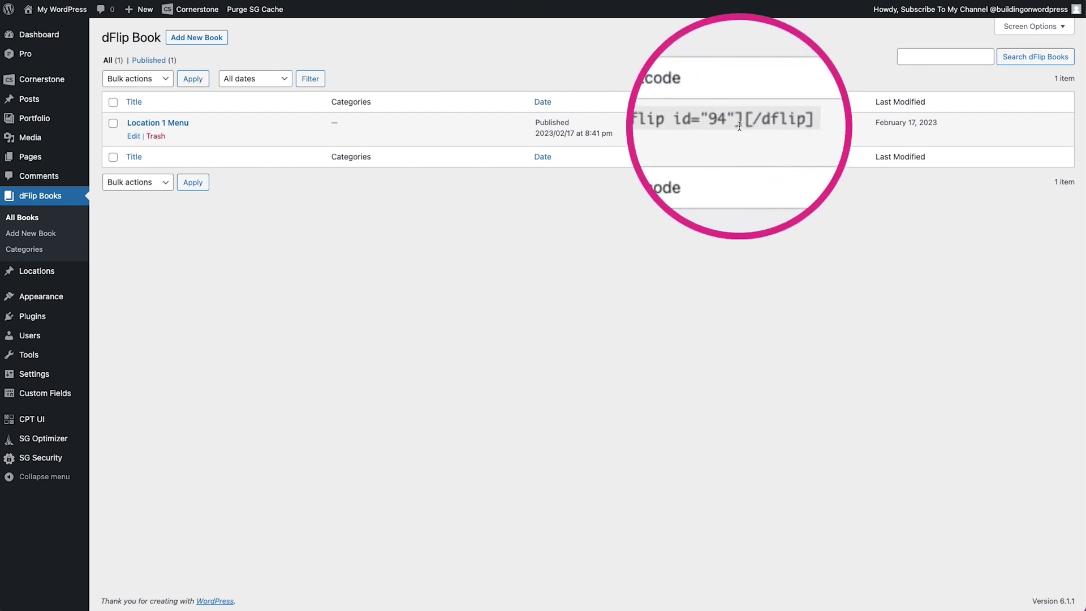
click(716, 123)
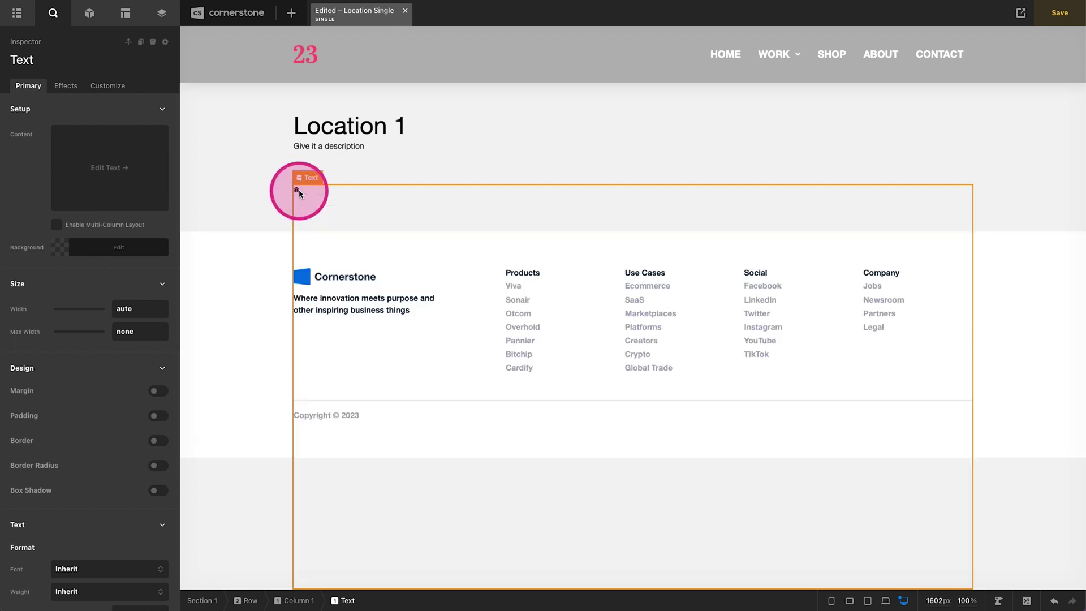
- Delete the debug tag from the Text element's HTML content
click(109, 169)
click(255, 276)
key(ctrl+a)
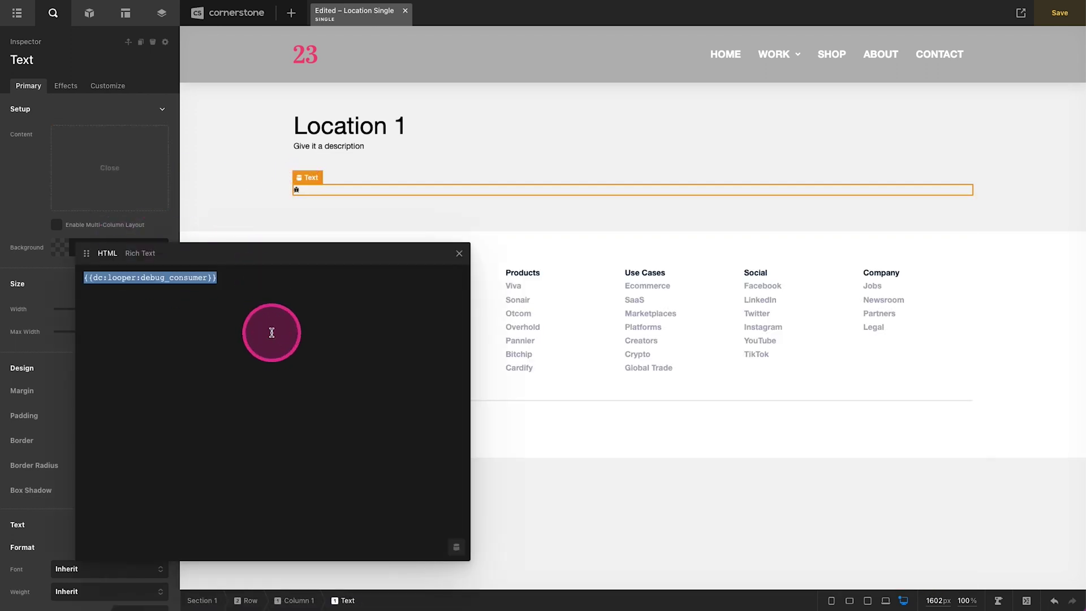
key(BackSpace)
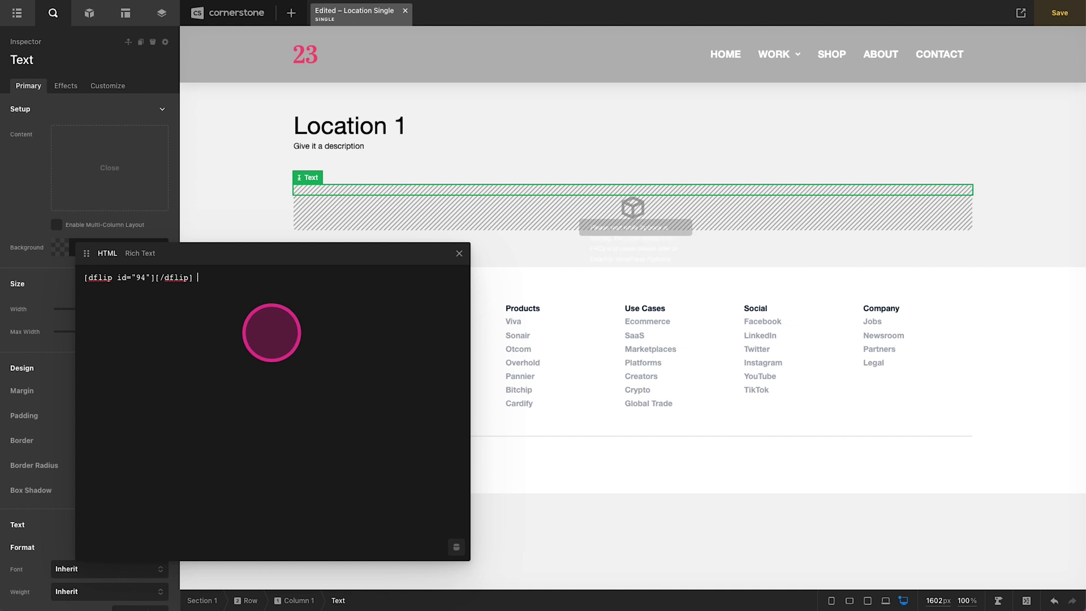
- Enter the shortcode [dflip id="94"][/dflip] and select its hard-coded id 94
click(160, 370)
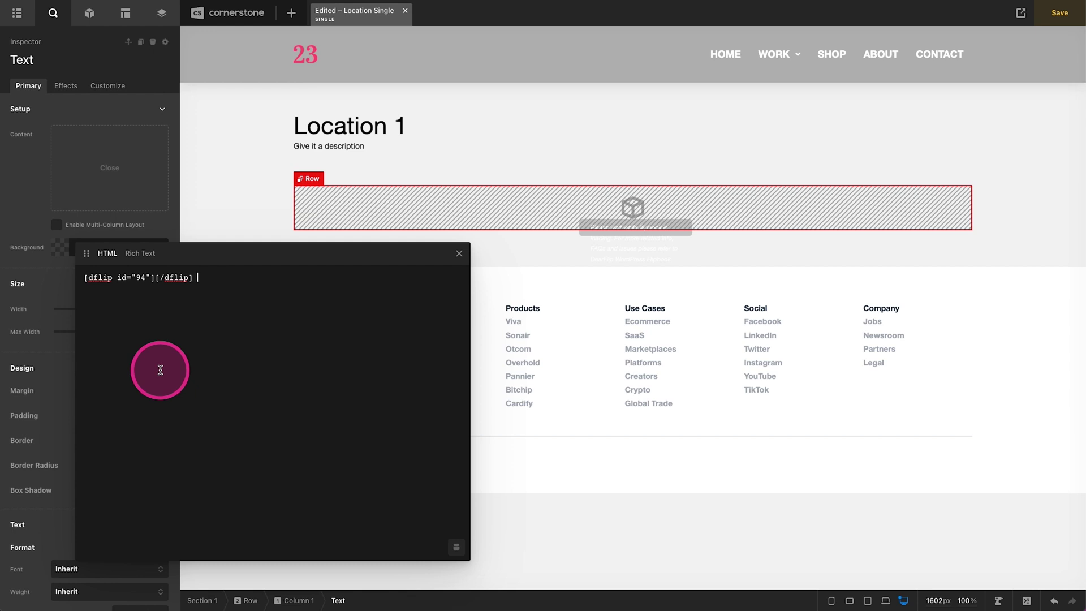
click(134, 282)
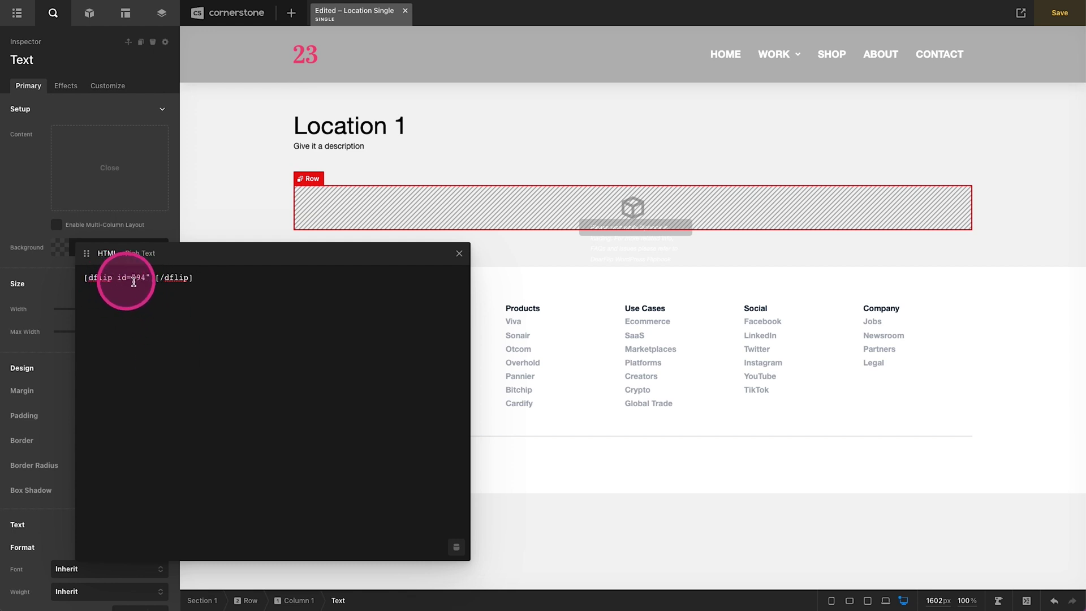
text(])
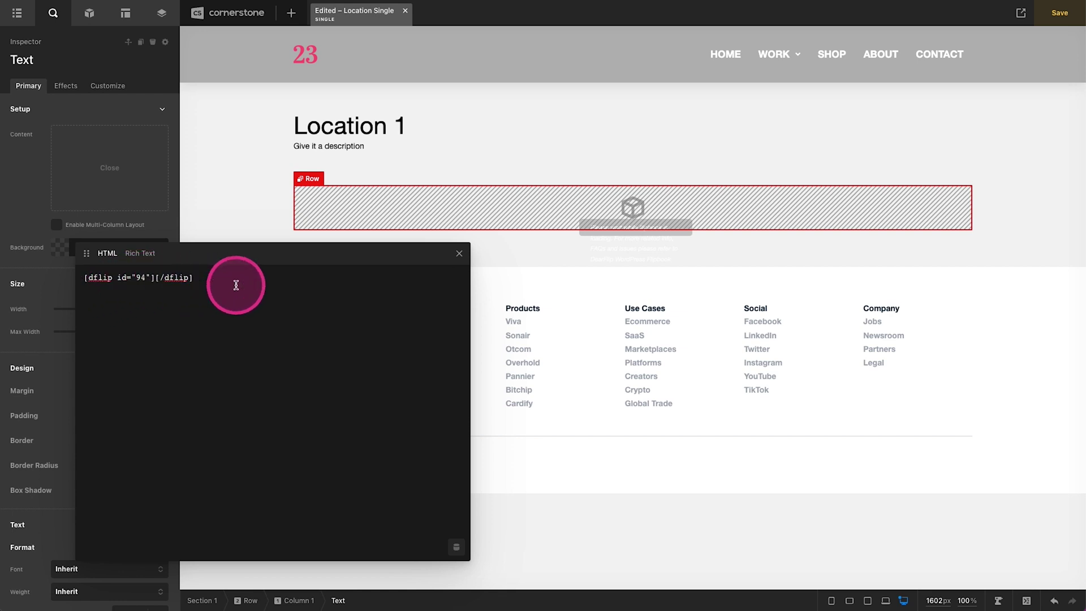
click(223, 322)
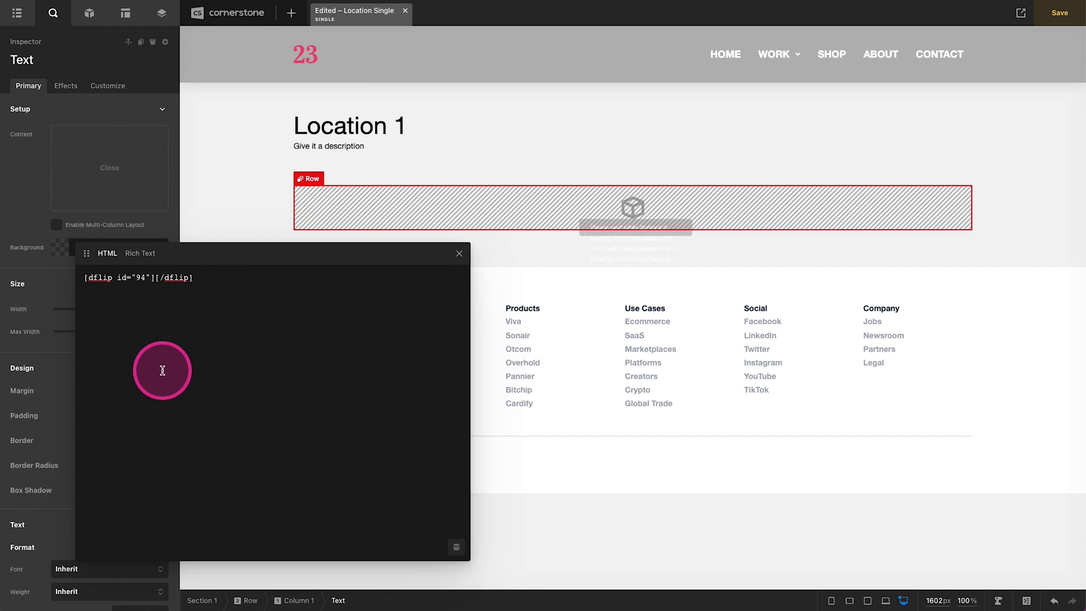
double_click(141, 278)
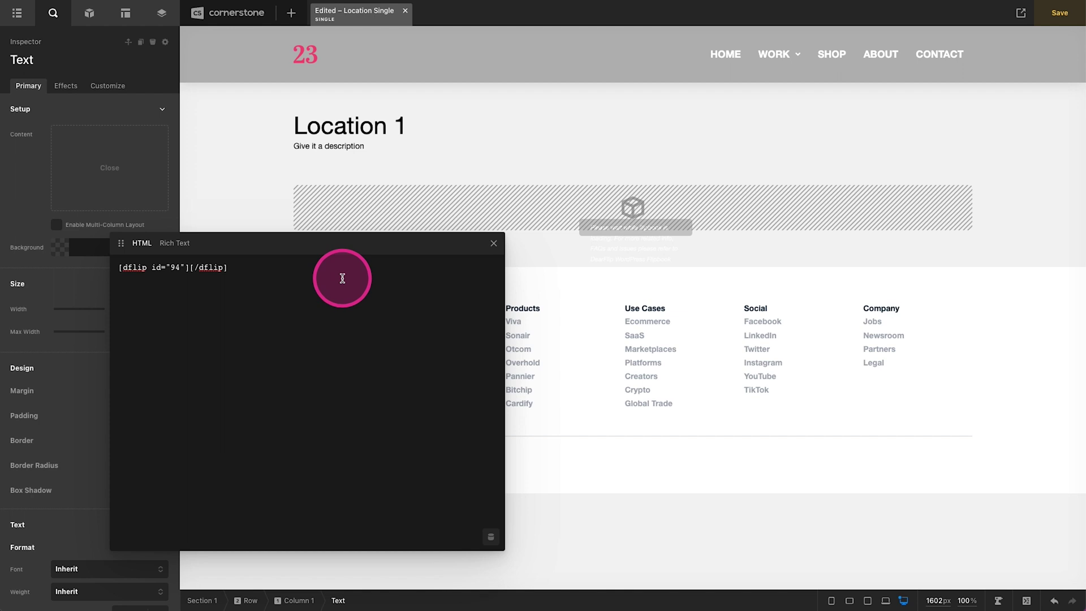
click(489, 535)
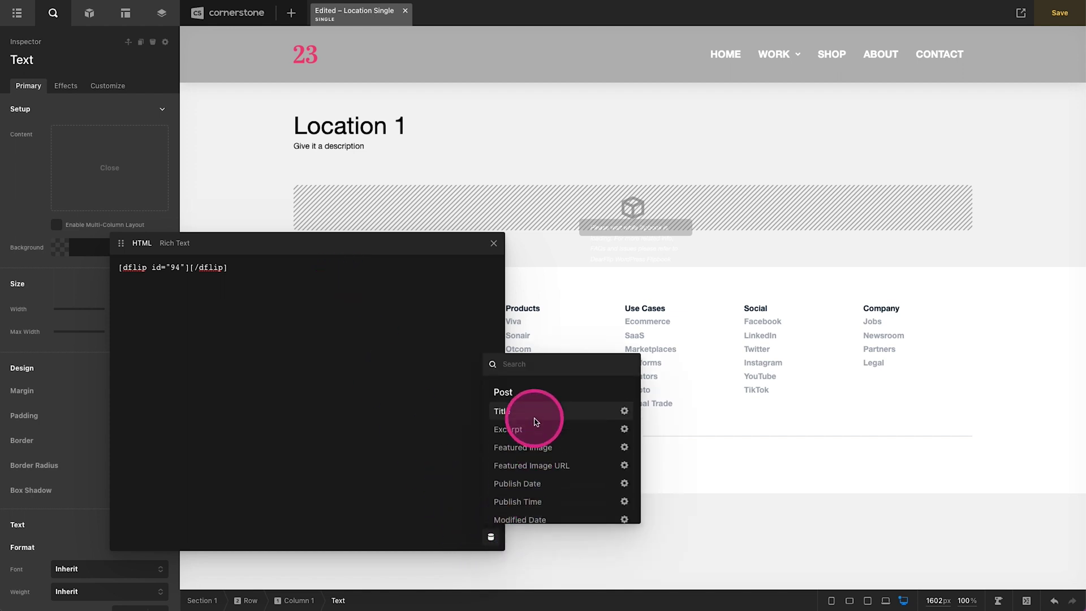
- Replace the shortcode's id 94 with the ID (Numeric) tag {{dc:post:id}}
scroll(538, 430, down, 5)
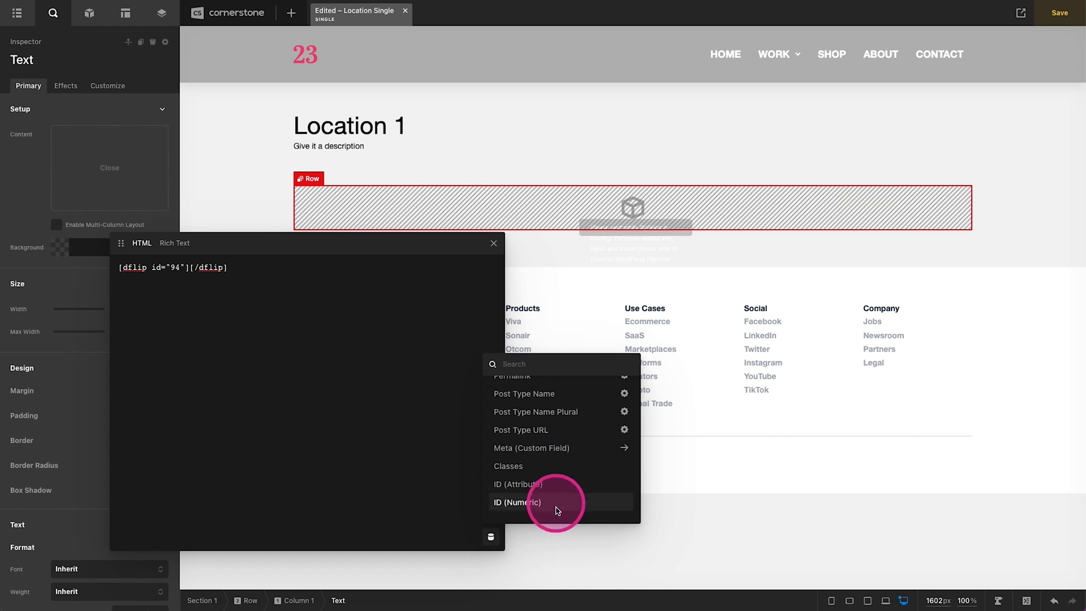
click(532, 503)
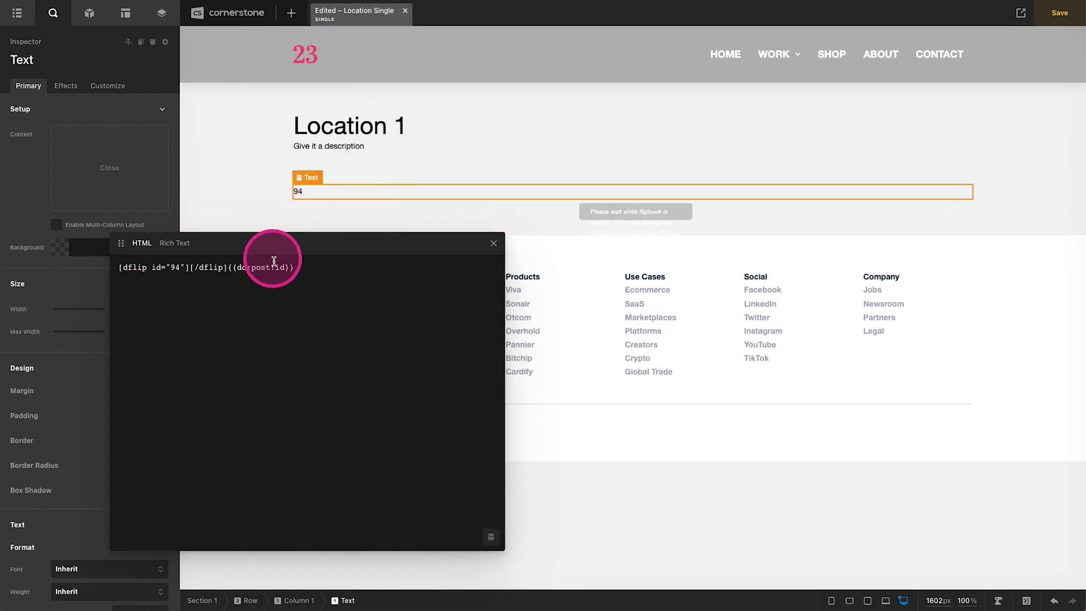
drag(300, 269, 245, 268)
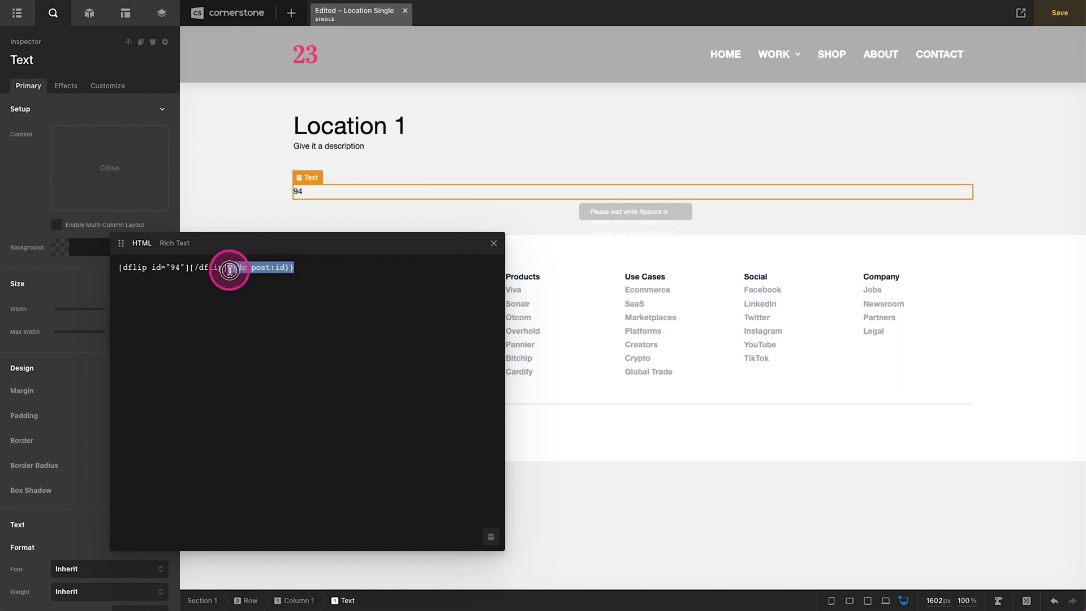
key(BackSpace)
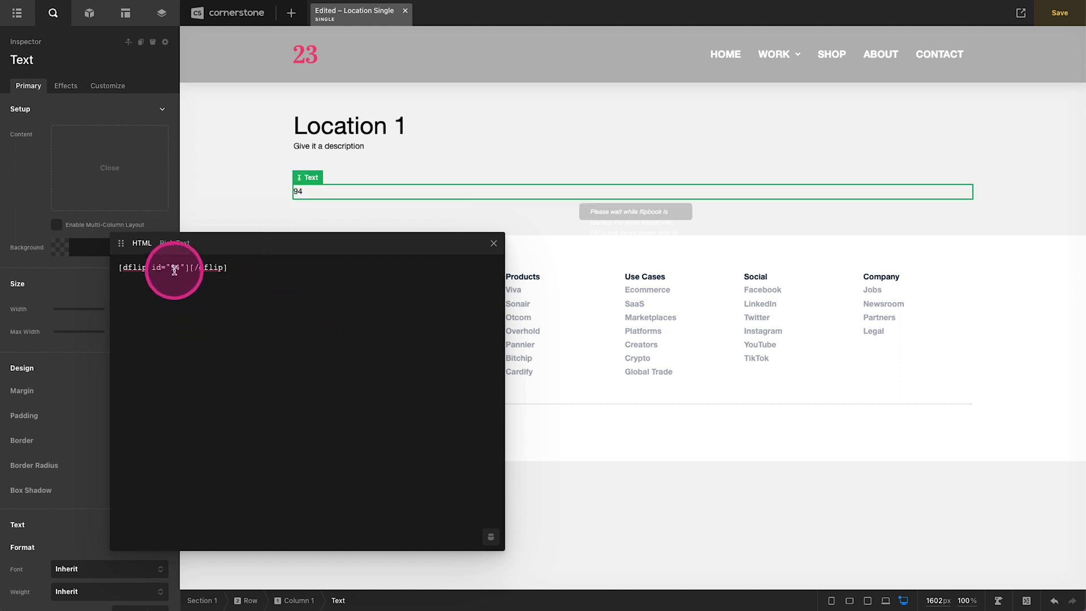
click(174, 268)
key(BackSpace)
text(6)
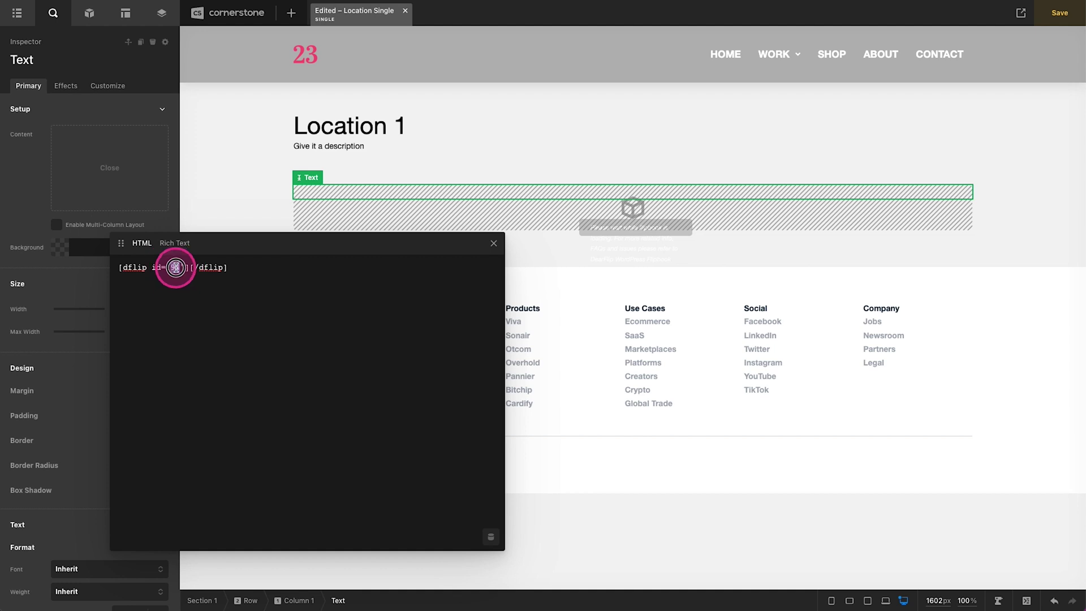
text({{dc:post:id}})
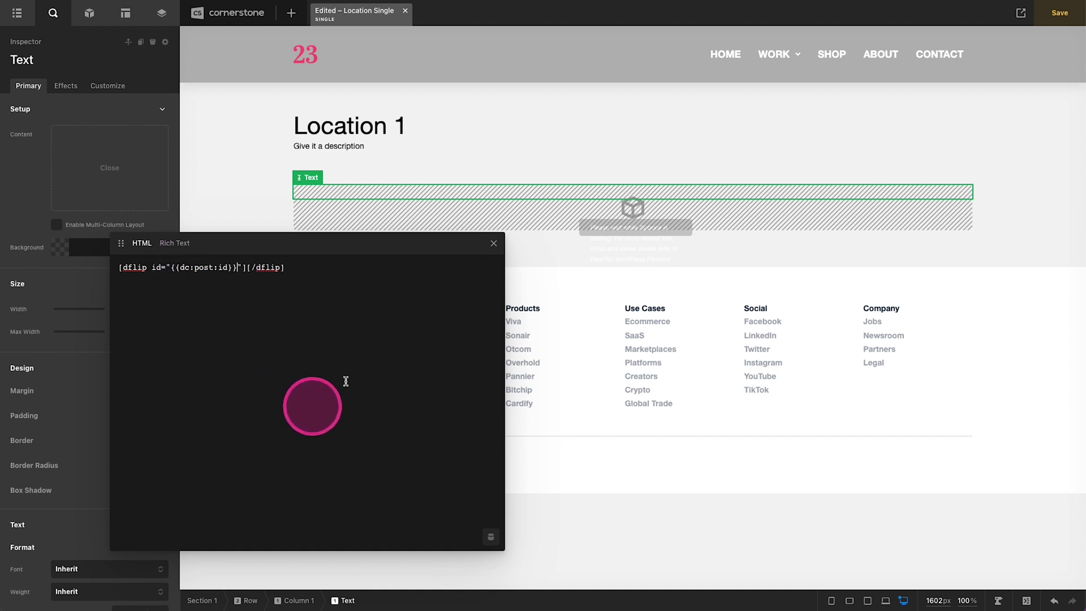
- Close the HTML editor and save the Location Single template
click(494, 244)
key(ctrl+s)
click(647, 236)
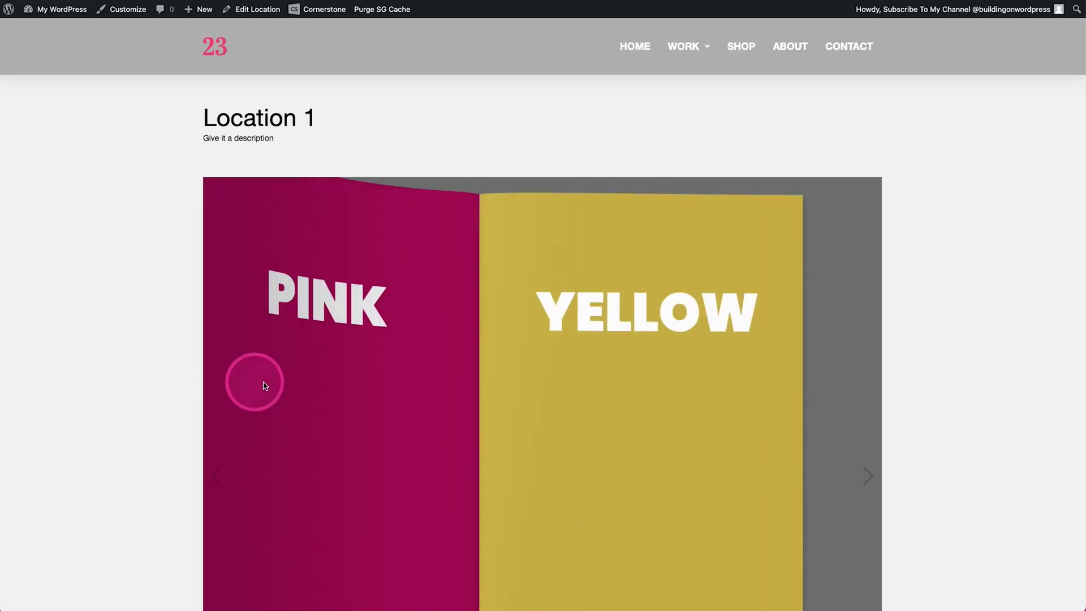
- Flip Location 1's flipbook to the GREEN back page and back to the PINK/YELLOW spread
click(591, 385)
click(407, 382)
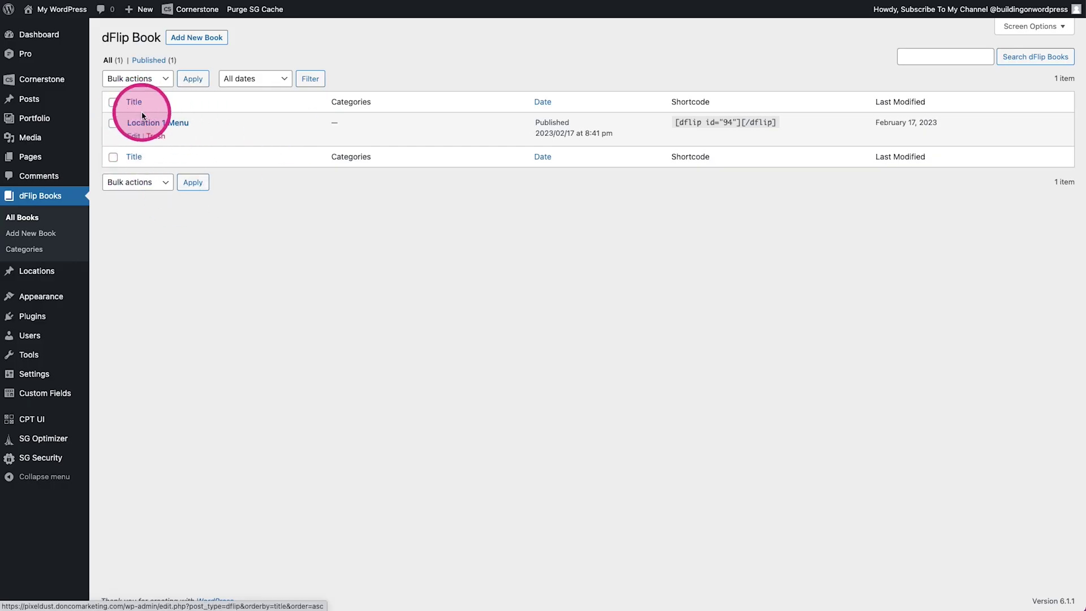
click(196, 37)
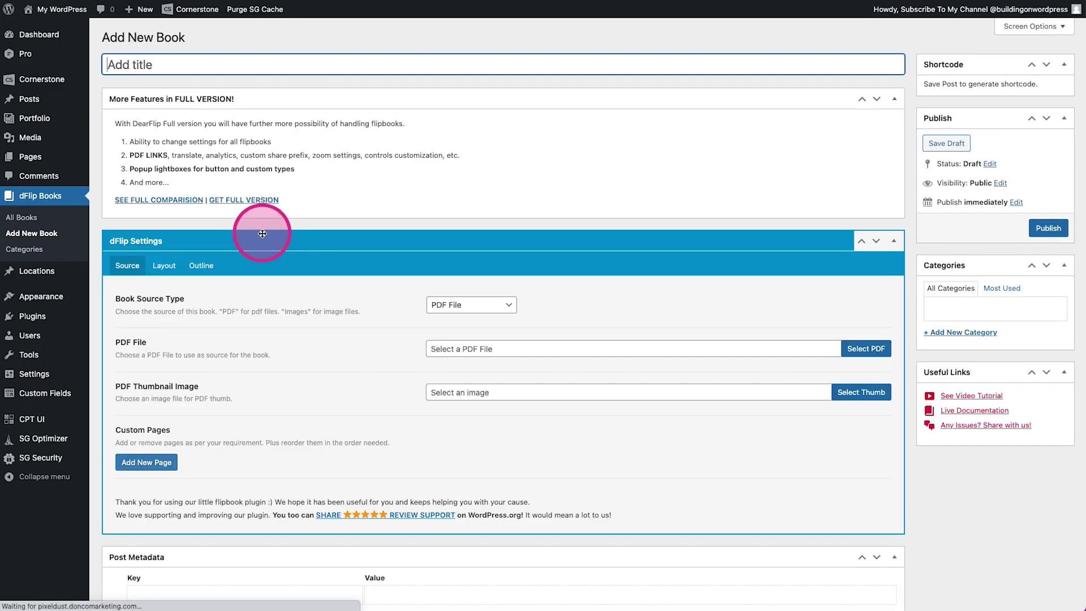
text(Location 2 Menu)
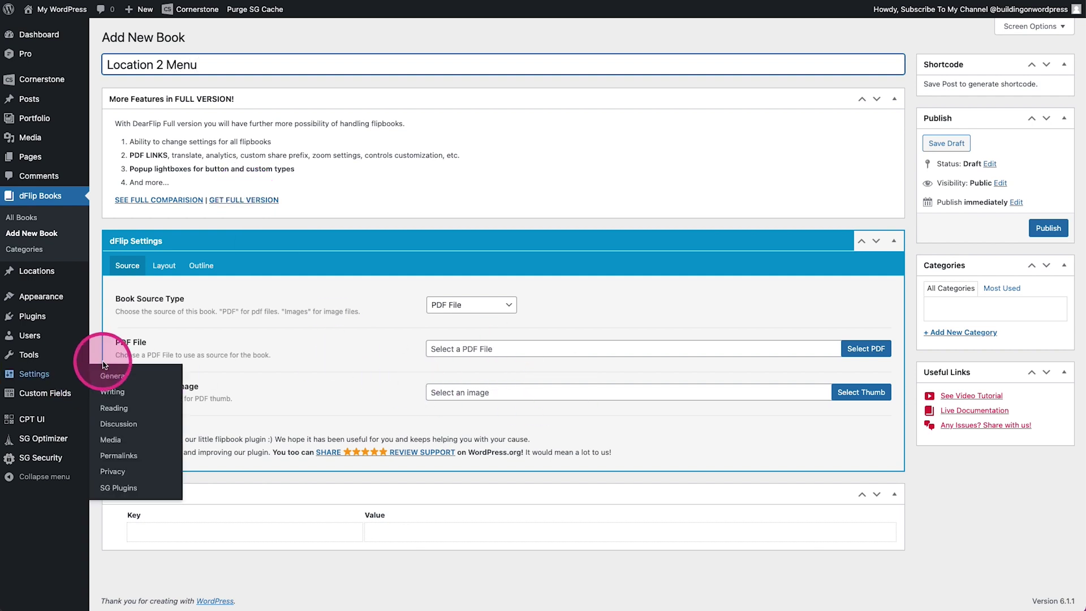
click(860, 349)
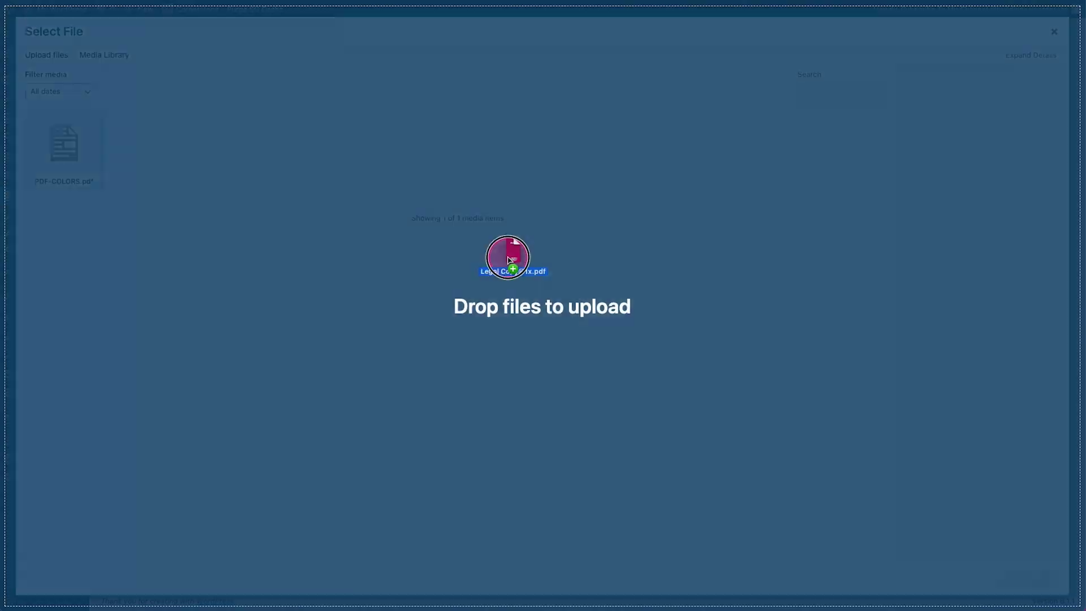
drag(503, 255, 443, 254)
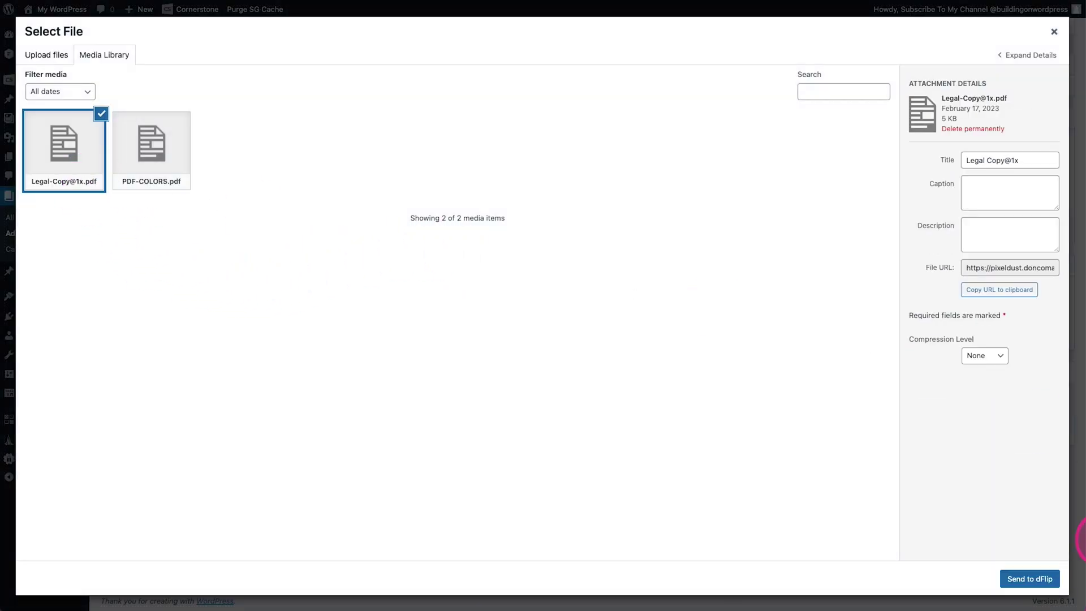
click(1029, 578)
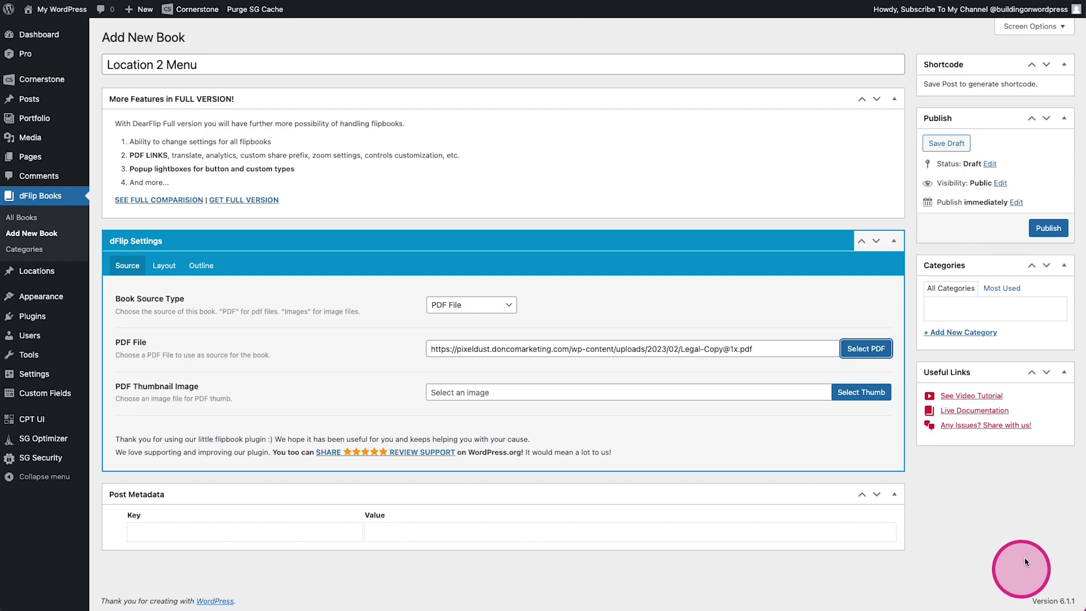
click(1046, 229)
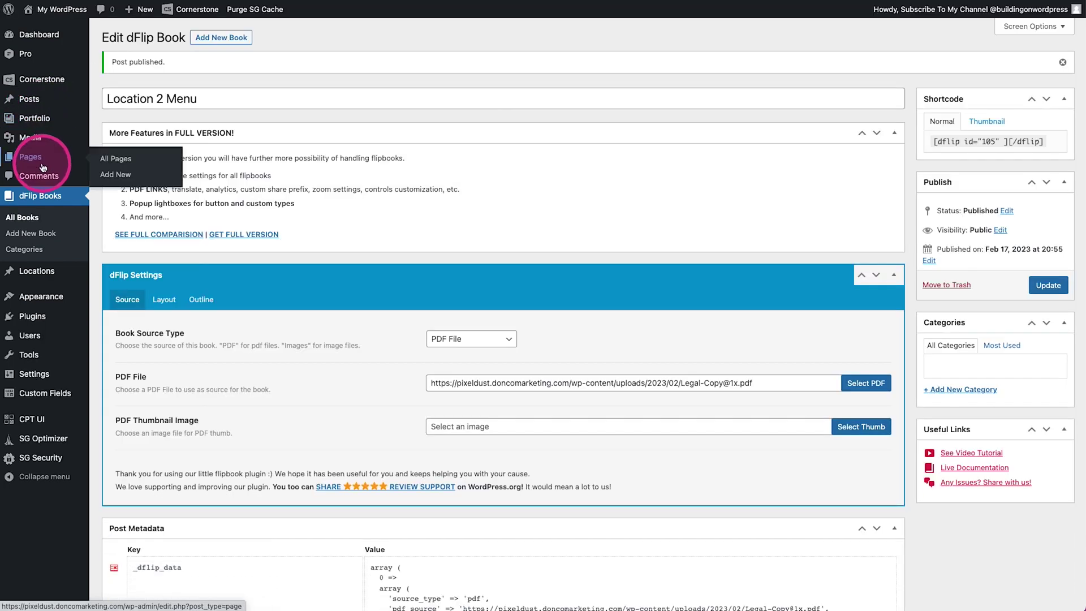
- Publish a new 'Location 2' with a description and Location 2 Menu as its Menu Attachment
click(36, 271)
click(23, 252)
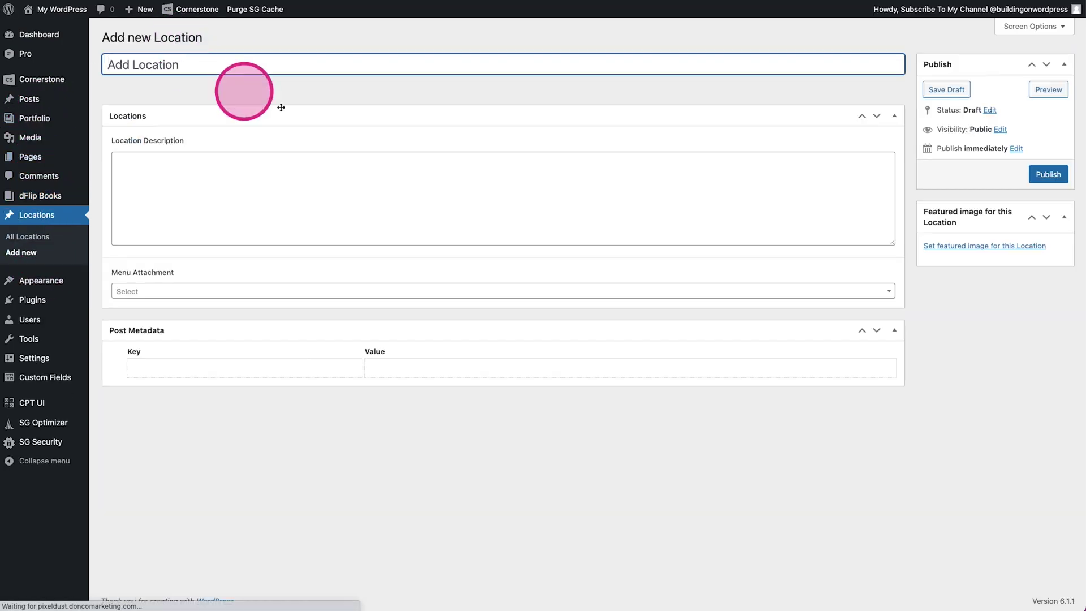
text(Location 2)
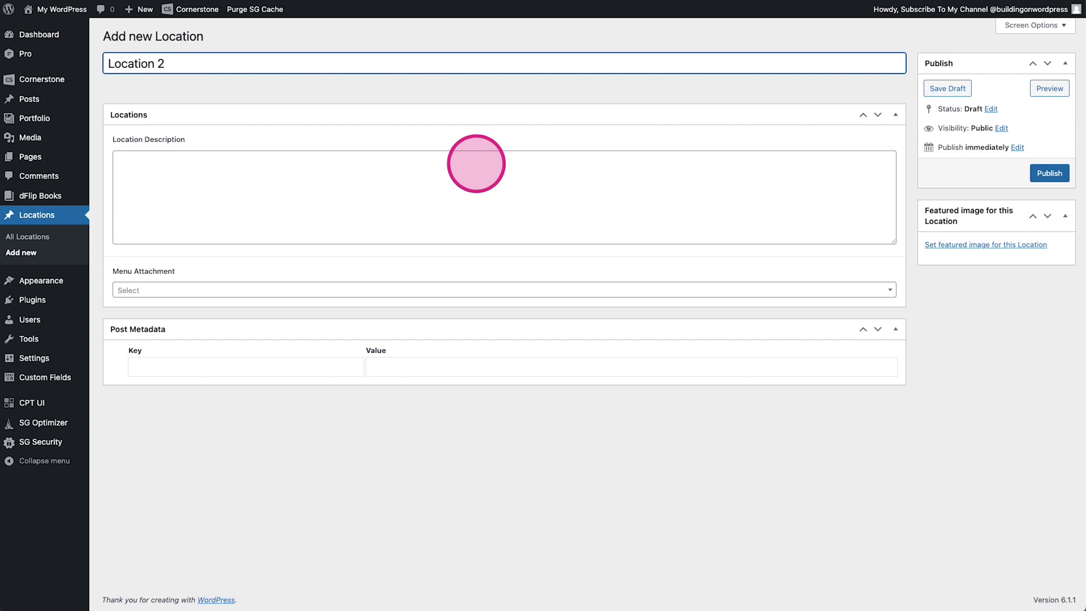
click(380, 170)
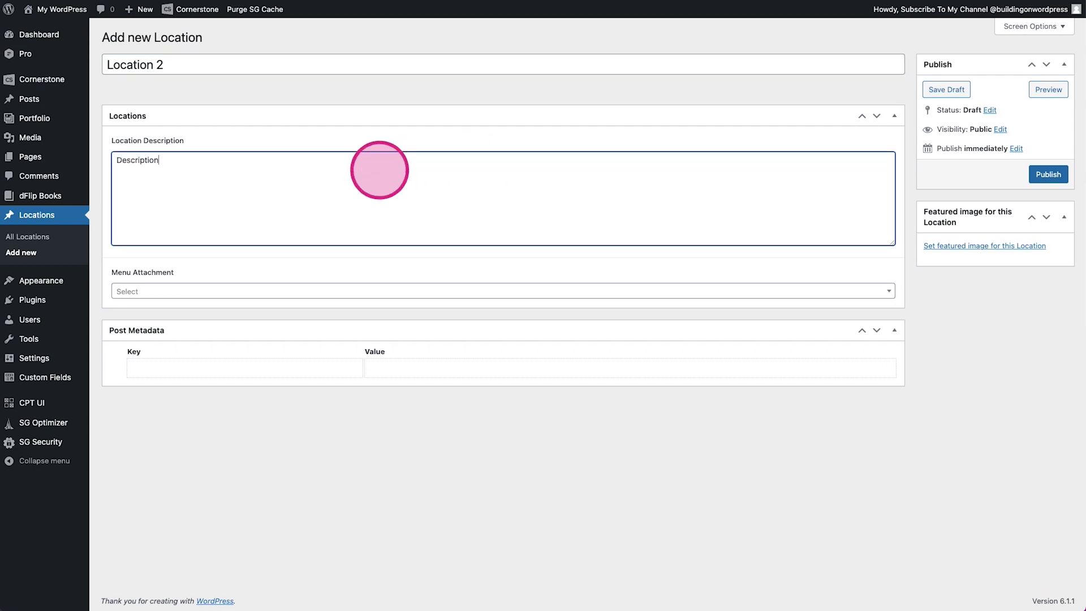
click(201, 289)
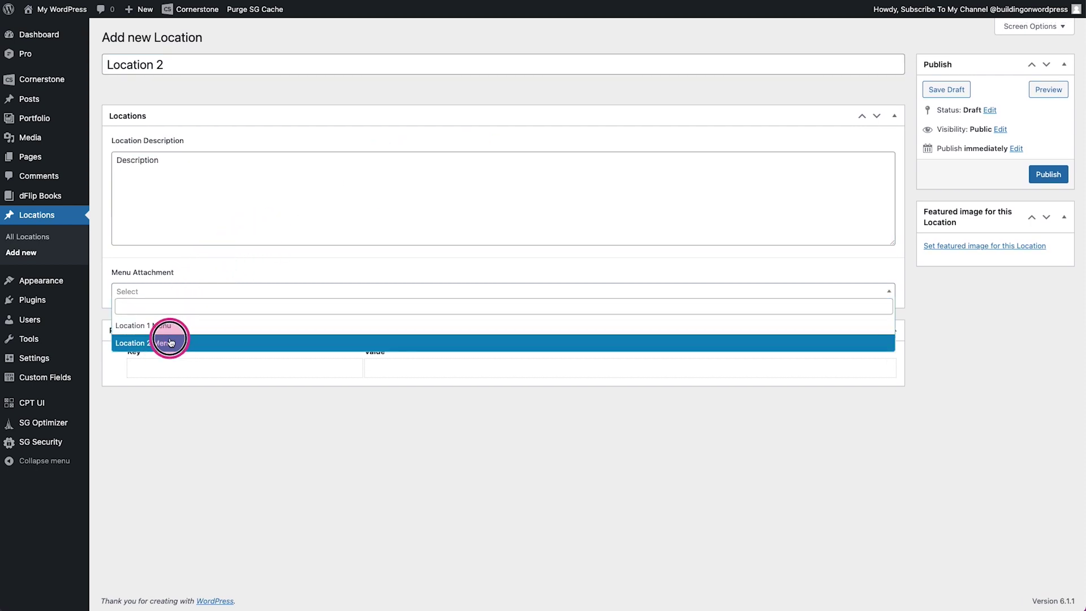
click(170, 342)
click(1040, 173)
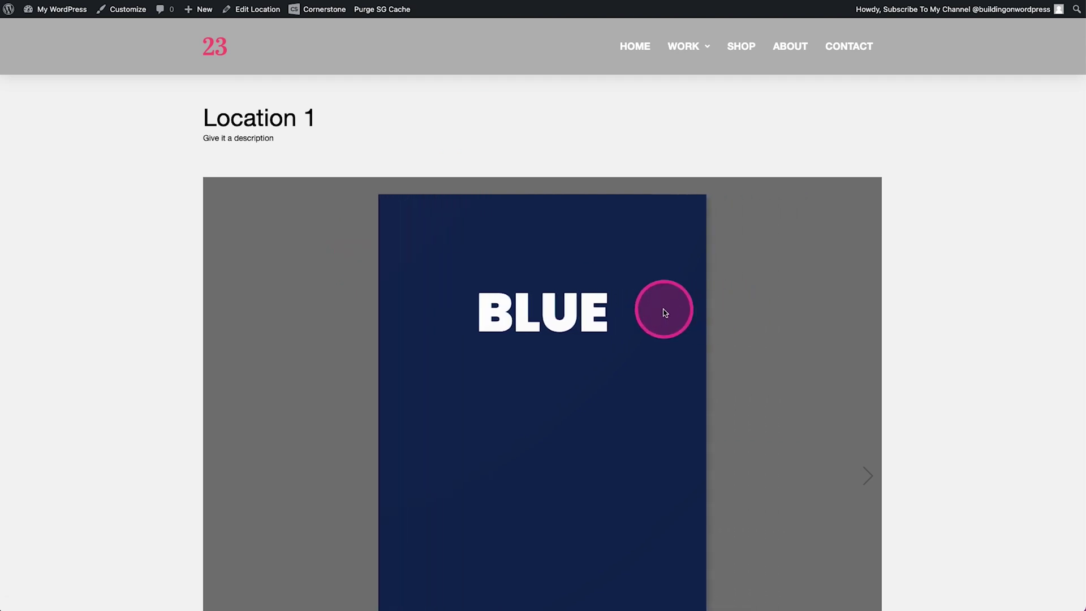
- Flip through Location 1's book, check Location 2's PINK flipbook, then return to its edit screen
drag(665, 313, 346, 315)
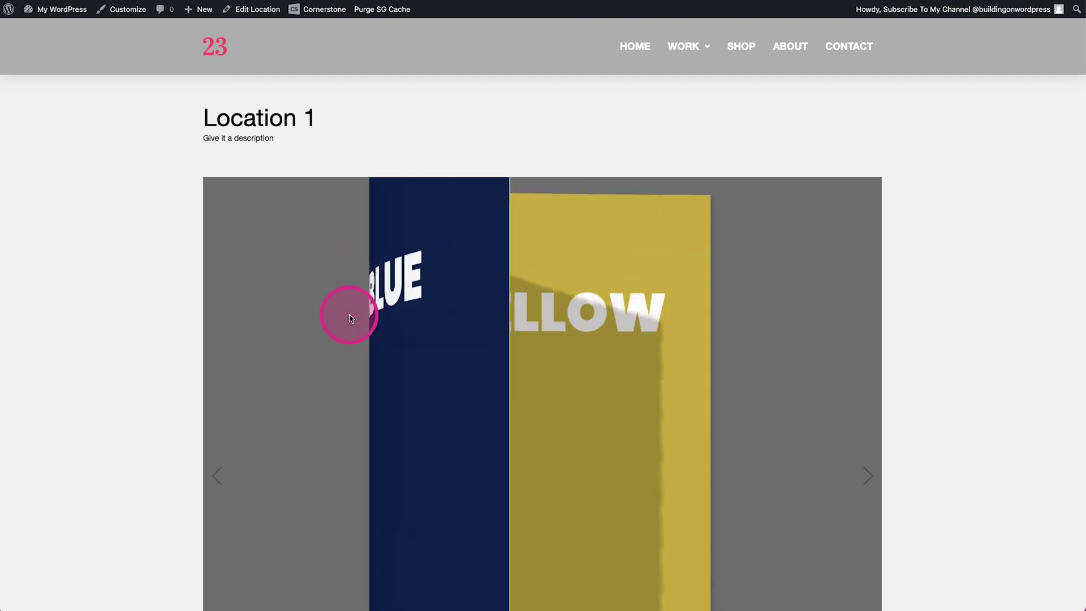
drag(703, 329, 342, 323)
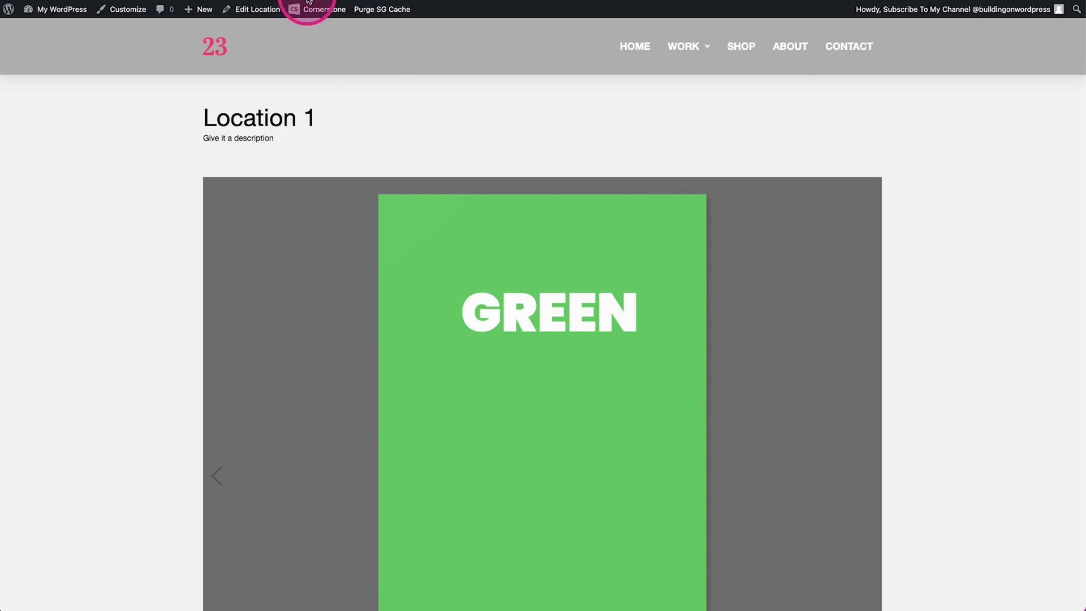
key(Return)
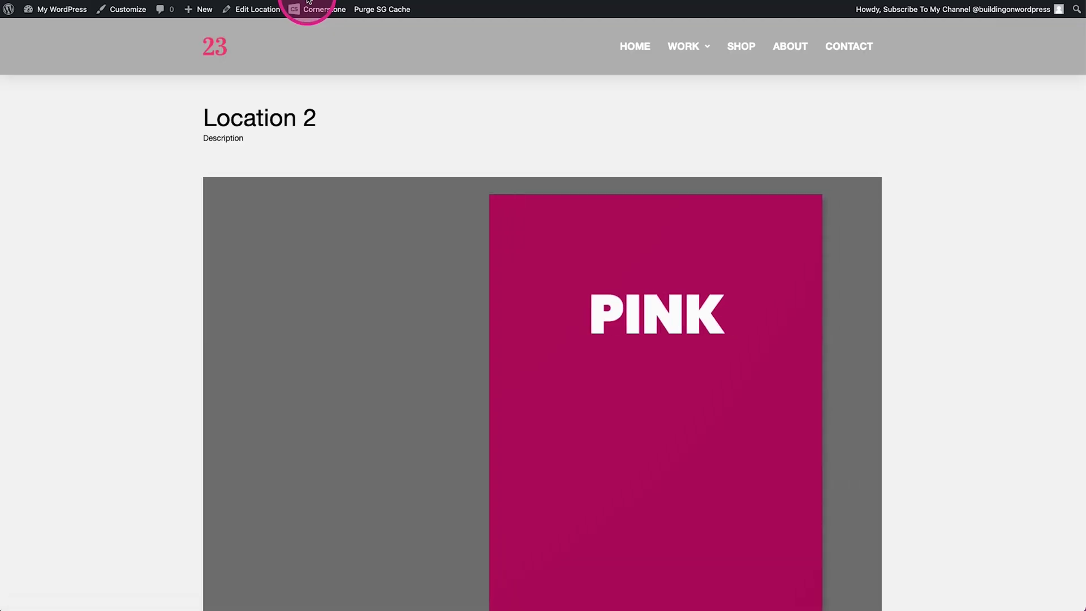
scroll(669, 364, down, 3)
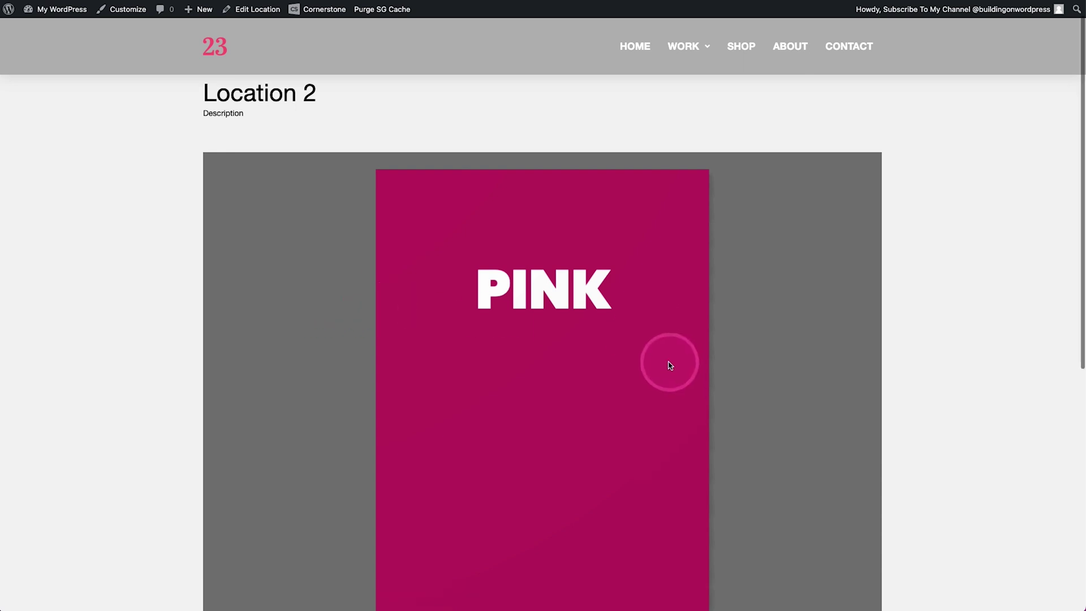
scroll(586, 306, up, 3)
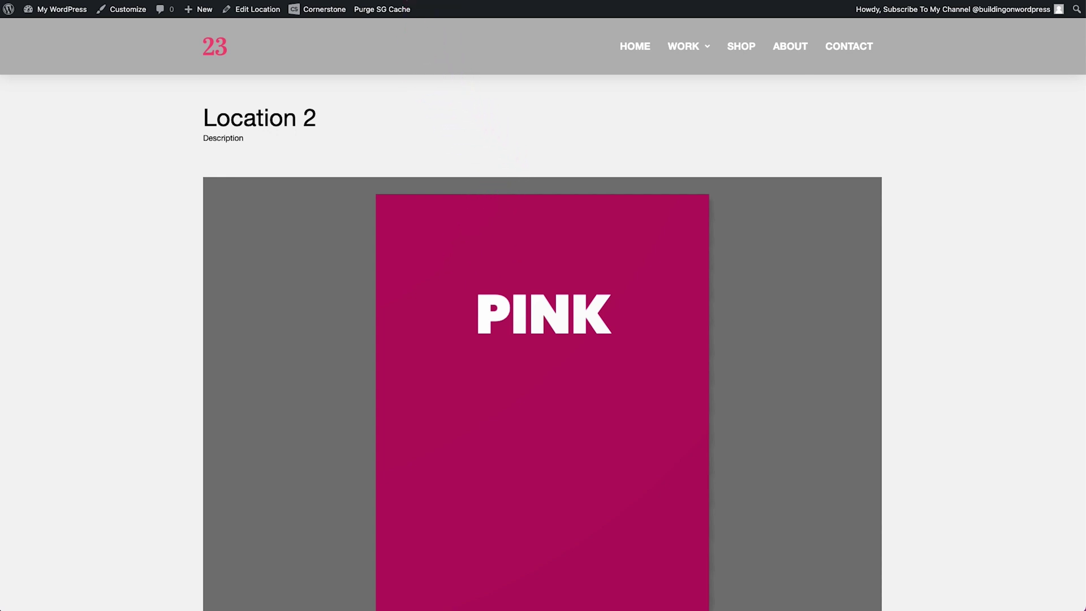
key(alt+Left)
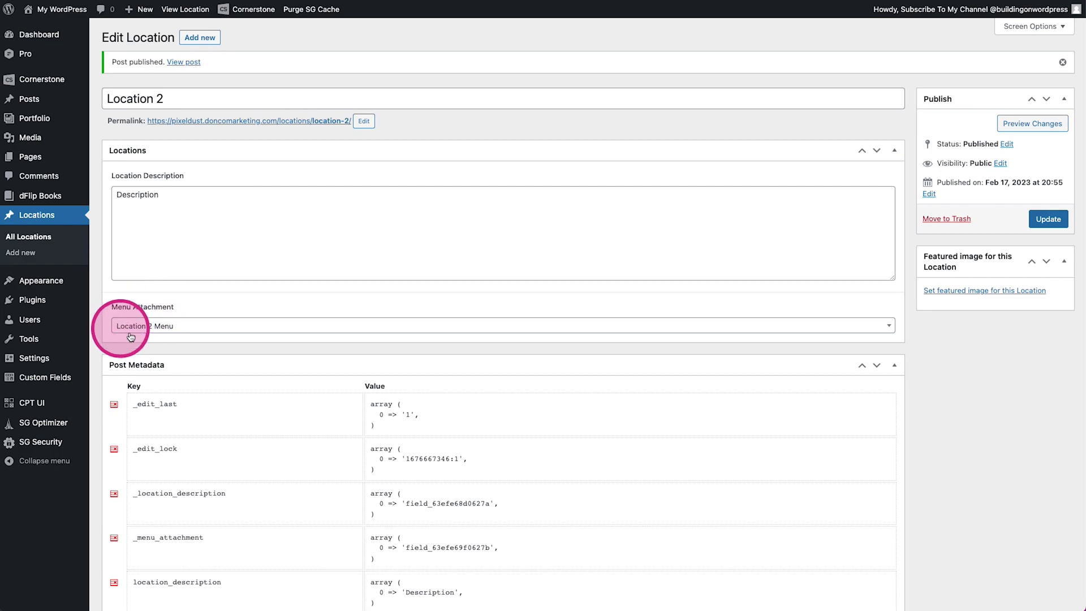